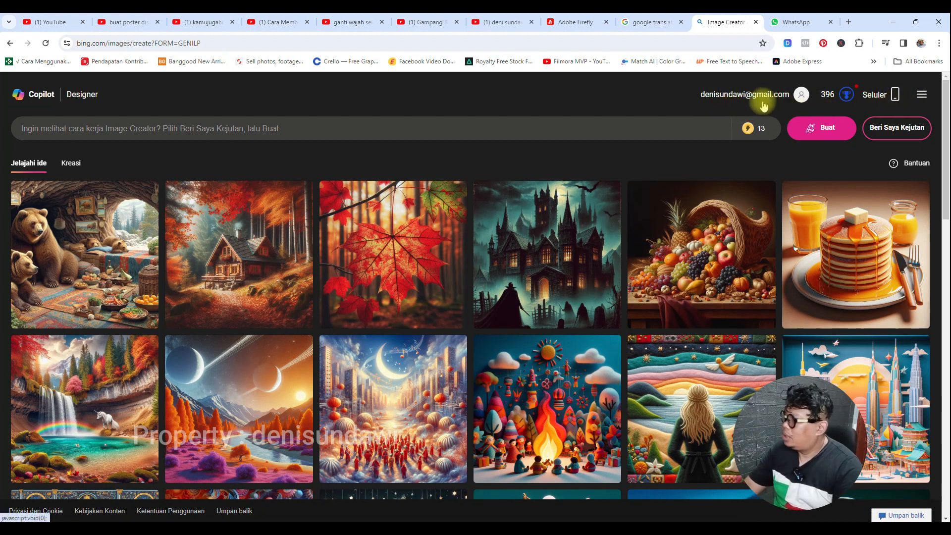
# Review the language, region and other options in the Bing settings, including the full settings page
pyautogui.click(922, 99)
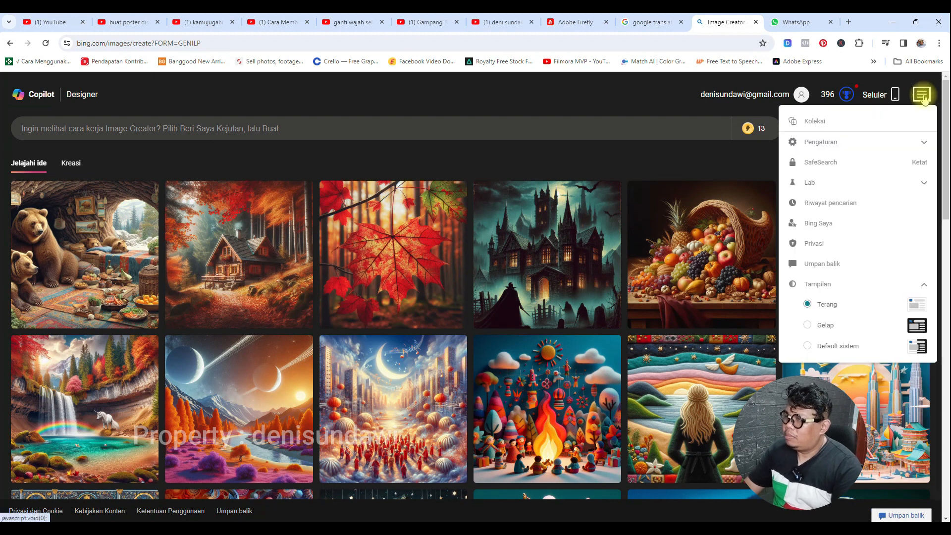
pyautogui.click(840, 141)
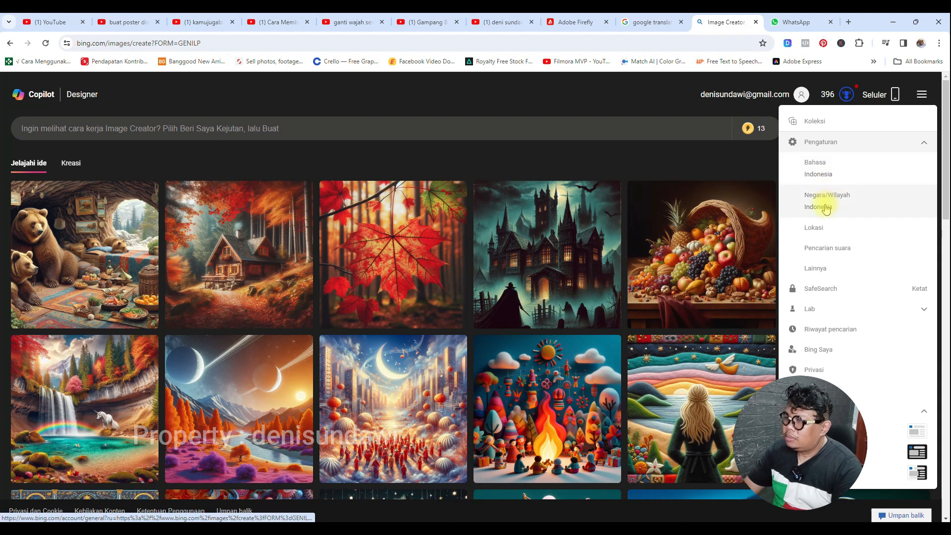
pyautogui.click(833, 271)
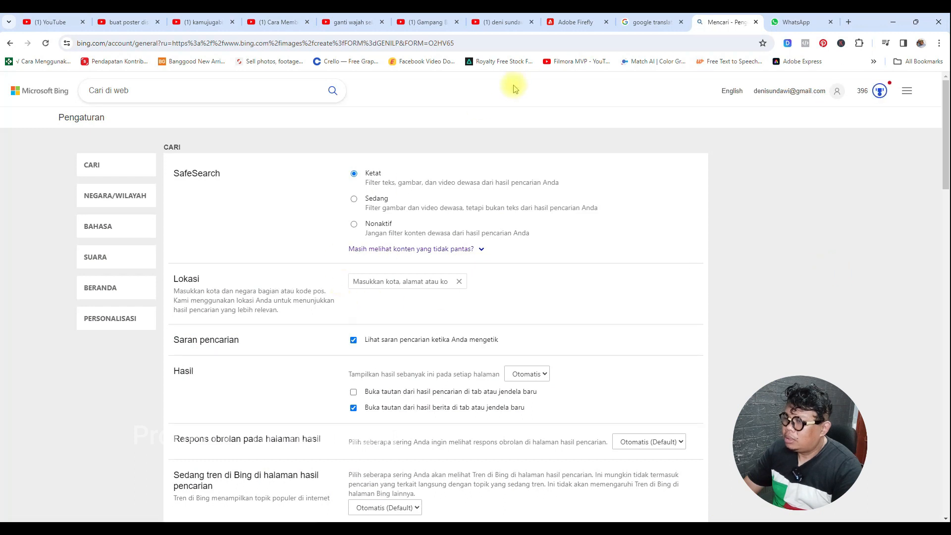
pyautogui.click(9, 43)
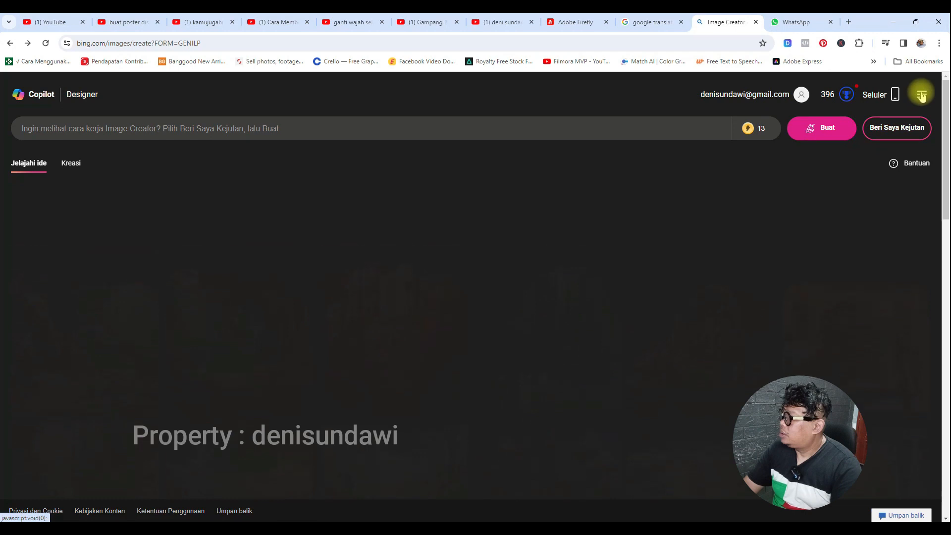
pyautogui.click(921, 95)
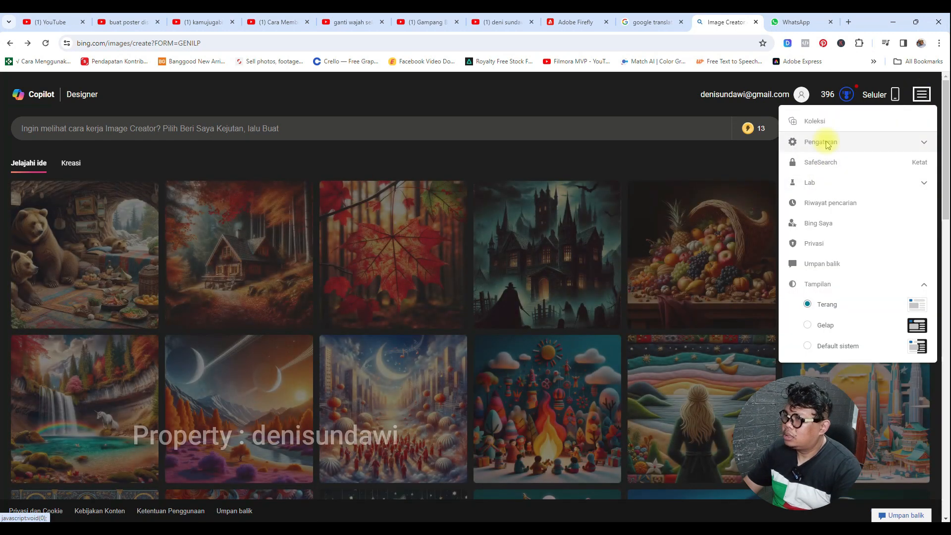
pyautogui.click(822, 142)
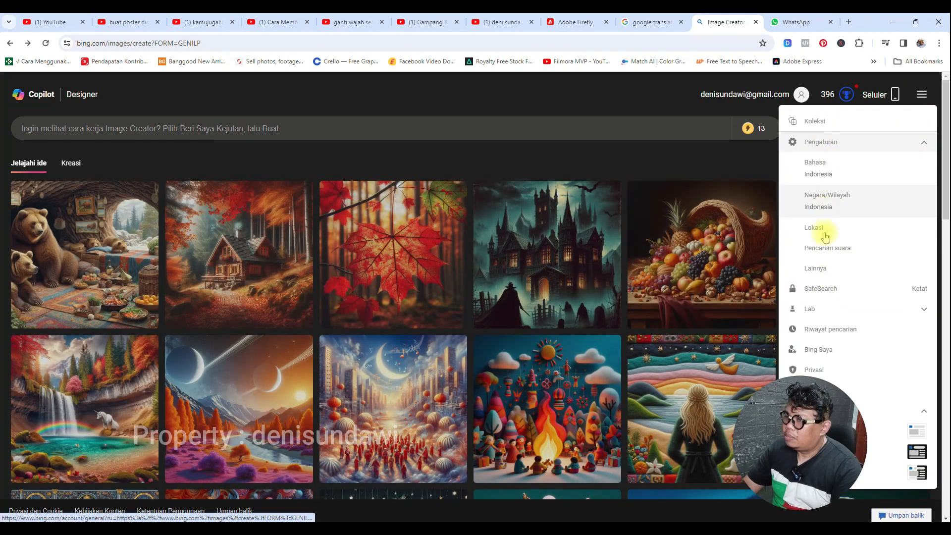
pyautogui.click(559, 93)
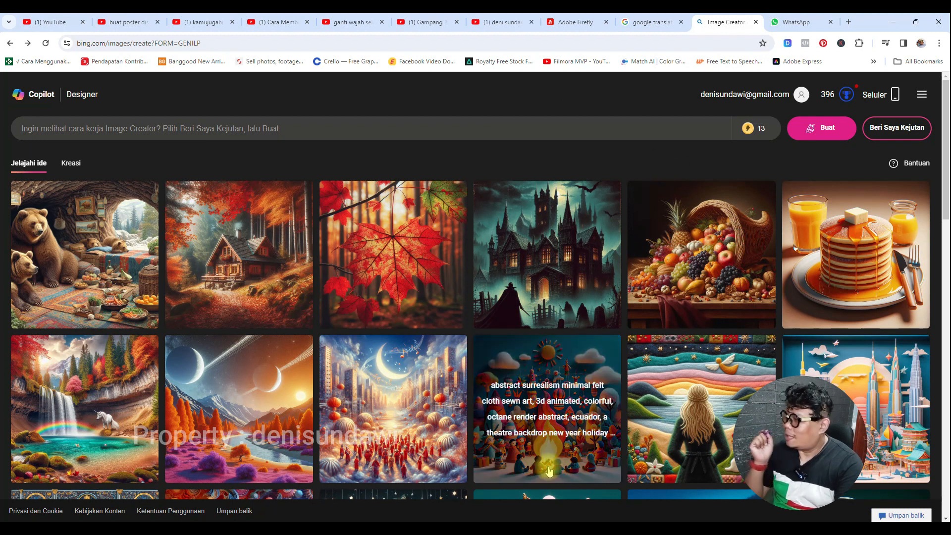
# Switch to Notepad to review the prepared Disney Pixar poster prompt titled "Salahudin Ayubi", highlight its full text, and return to the image creator
pyautogui.click(540, 528)
pyautogui.moveTo(604, 225); pyautogui.dragTo(404, 111)
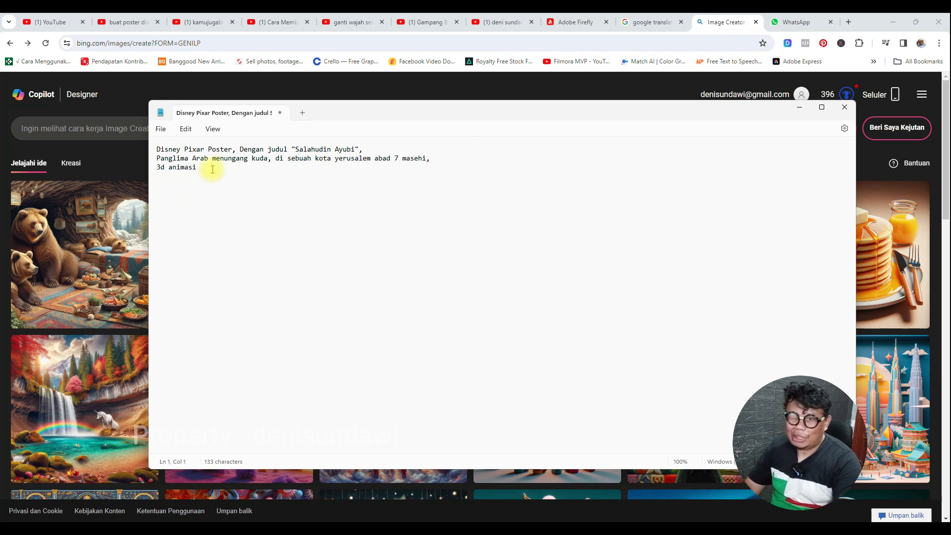
pyautogui.click(799, 107)
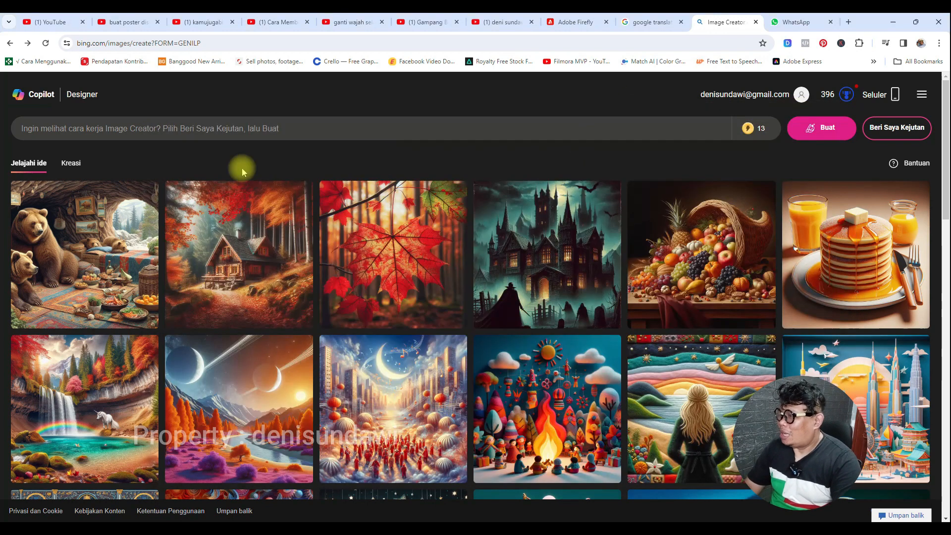
pyautogui.click(128, 129)
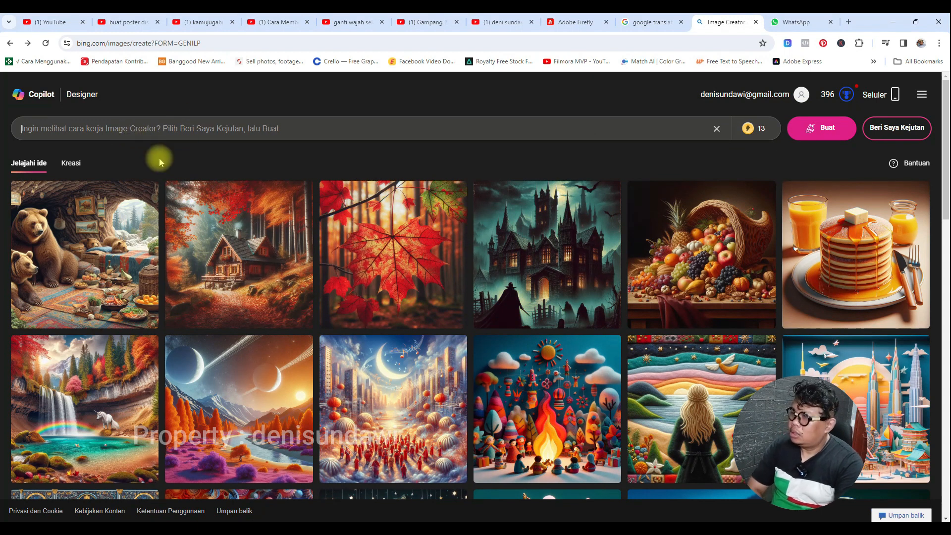
pyautogui.moveTo(508, 528)
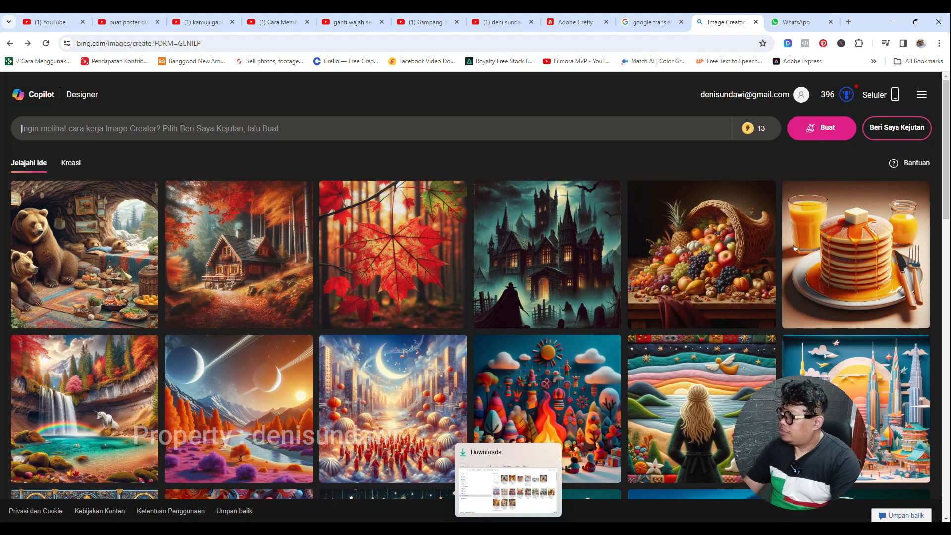
pyautogui.moveTo(617, 529)
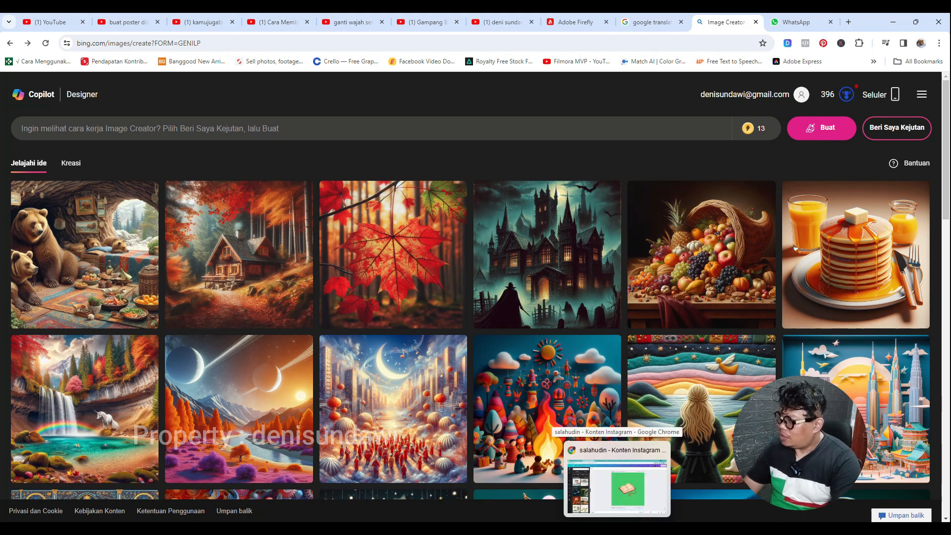
pyautogui.click(640, 529)
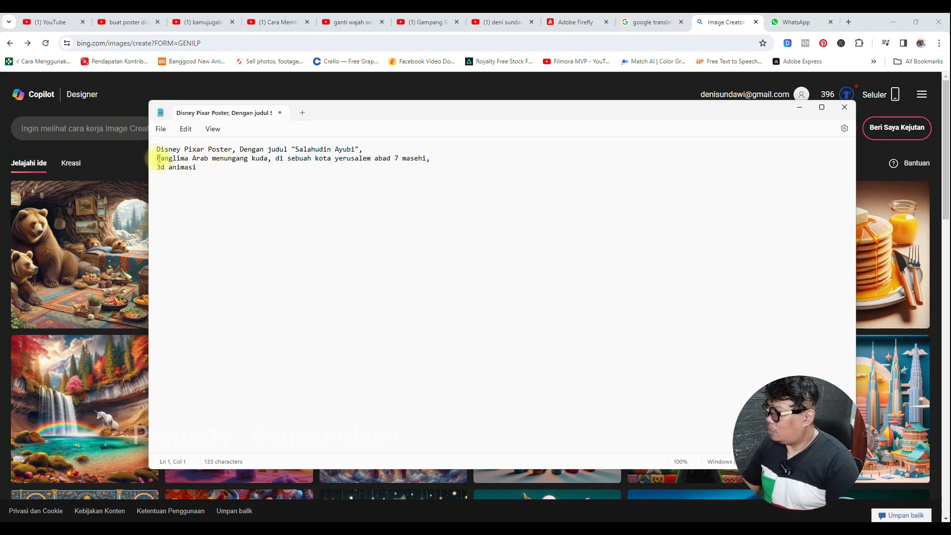
pyautogui.moveTo(157, 150); pyautogui.dragTo(205, 177)
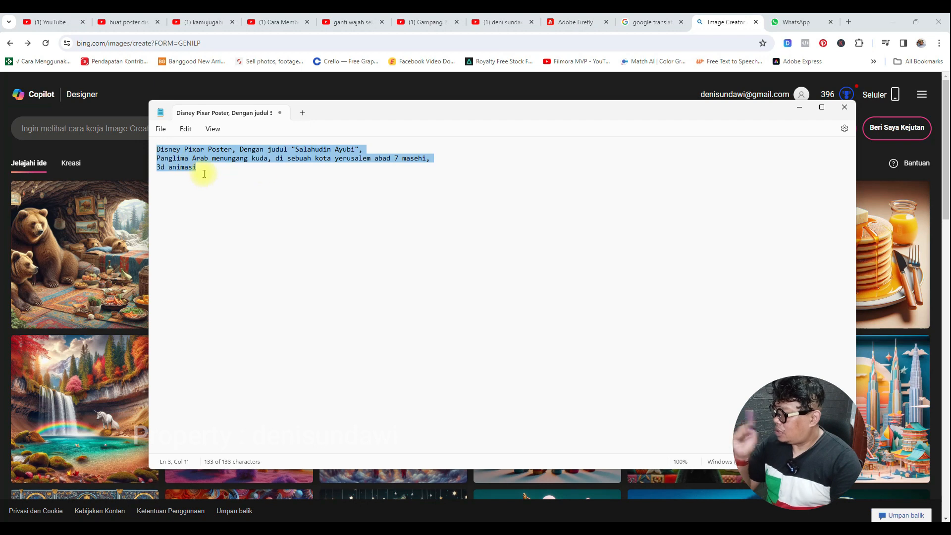
pyautogui.click(799, 108)
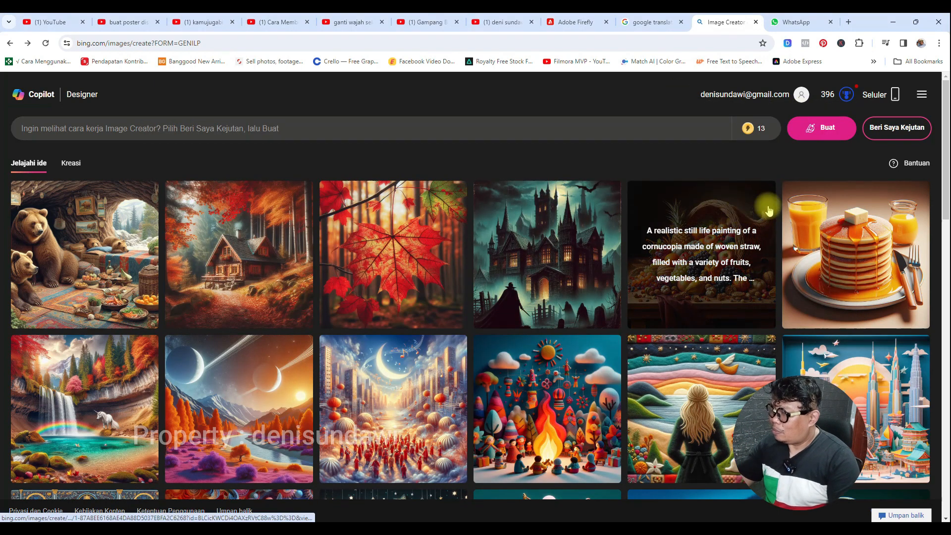
# Reload the Designer page and show the previously generated creations
pyautogui.click(822, 96)
pyautogui.click(680, 96)
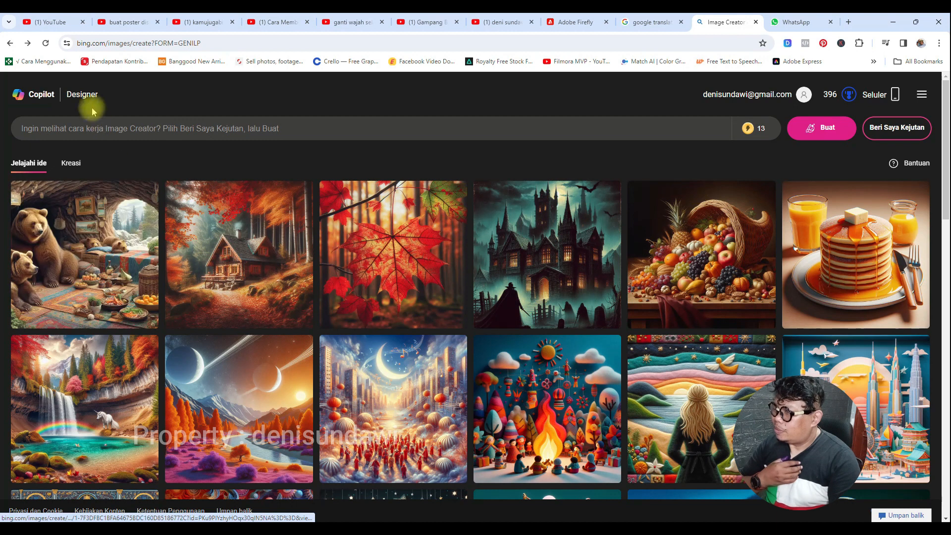
pyautogui.click(84, 94)
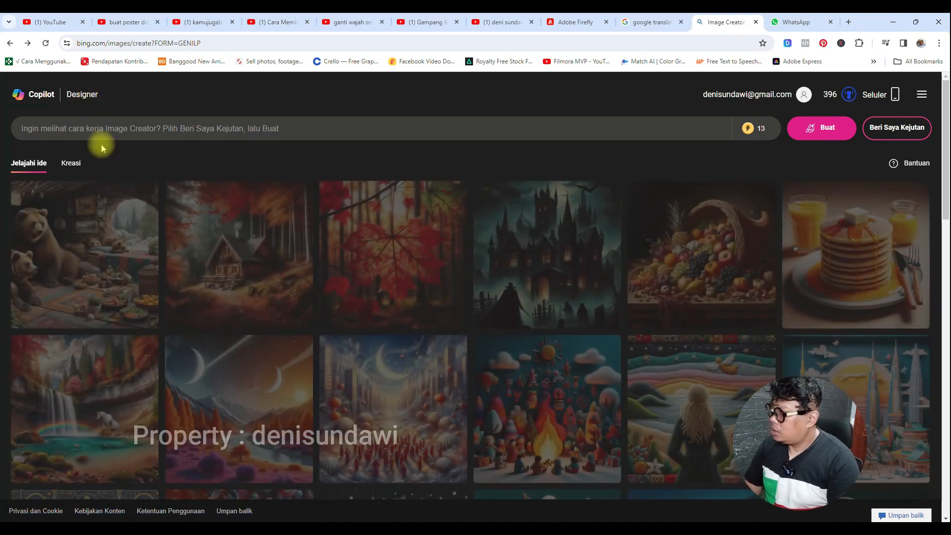
pyautogui.click(70, 164)
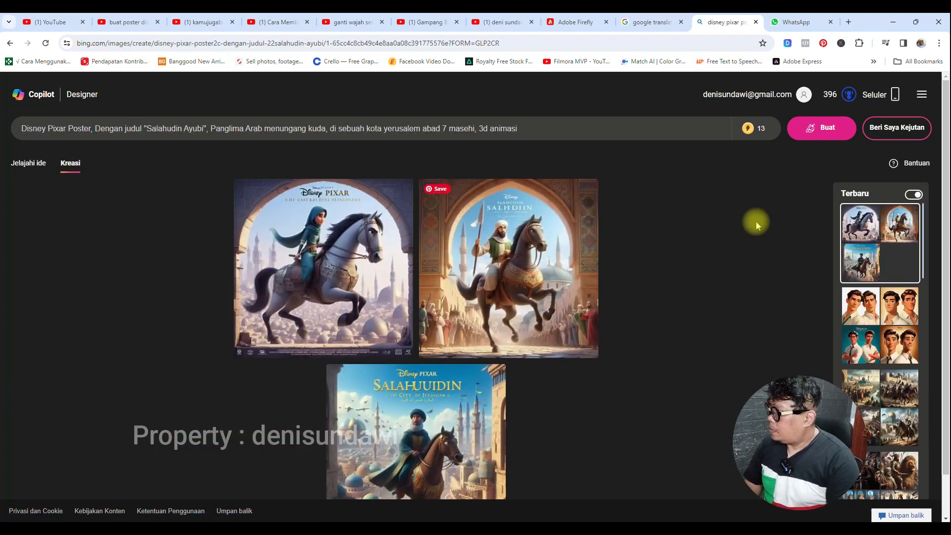
# View the three "Salahudin Ayubi" posters enlarged, one after another
pyautogui.click(337, 281)
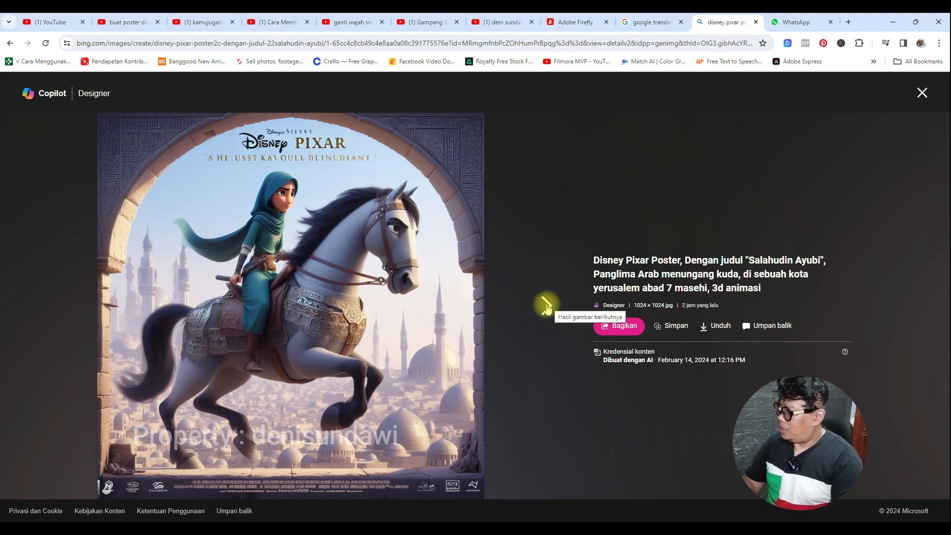
pyautogui.click(547, 306)
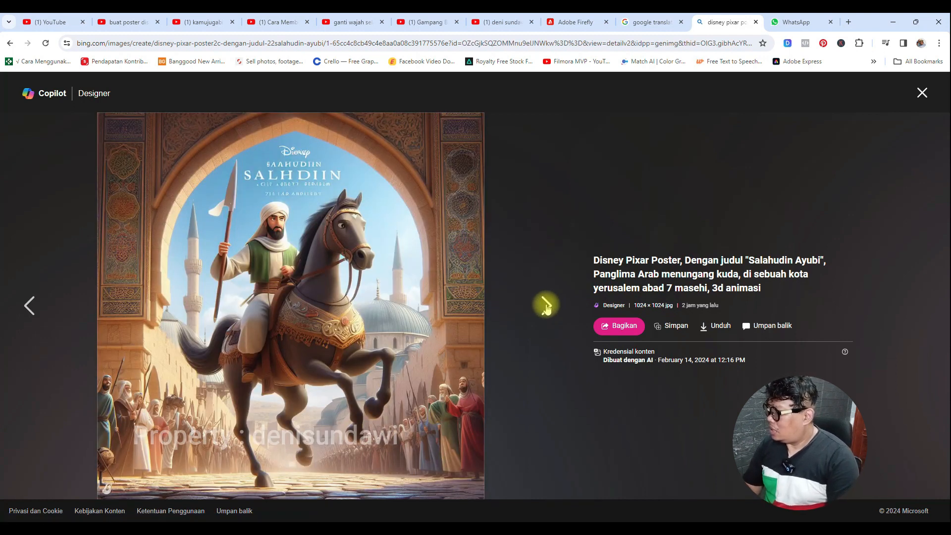
pyautogui.click(546, 306)
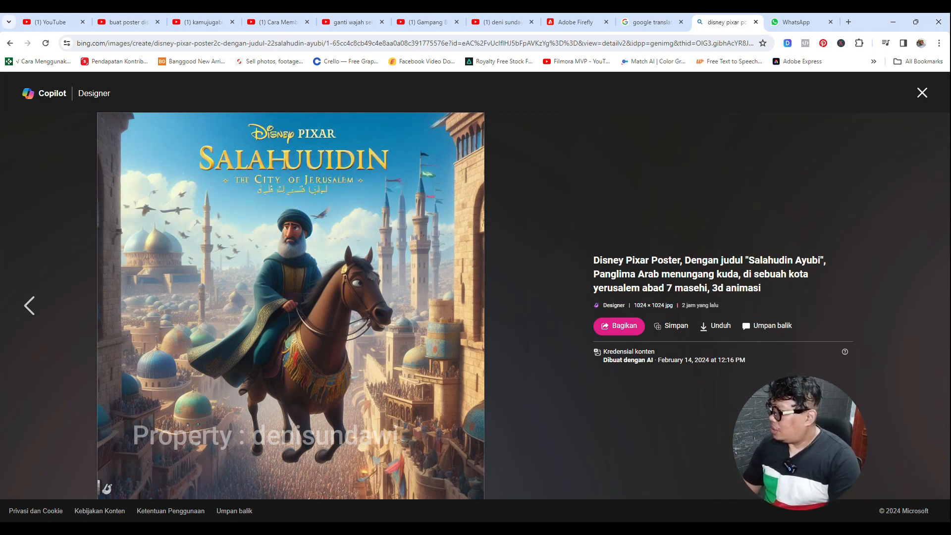
# Copy the full prompt text shown beside the third poster and close the enlarged view
pyautogui.moveTo(591, 255); pyautogui.dragTo(784, 292)
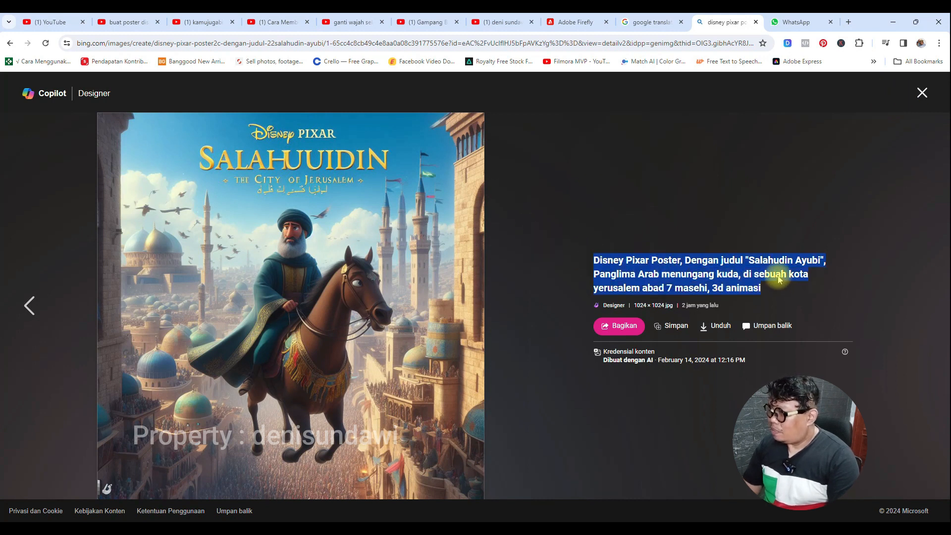
pyautogui.rightClick(777, 275)
pyautogui.click(619, 285)
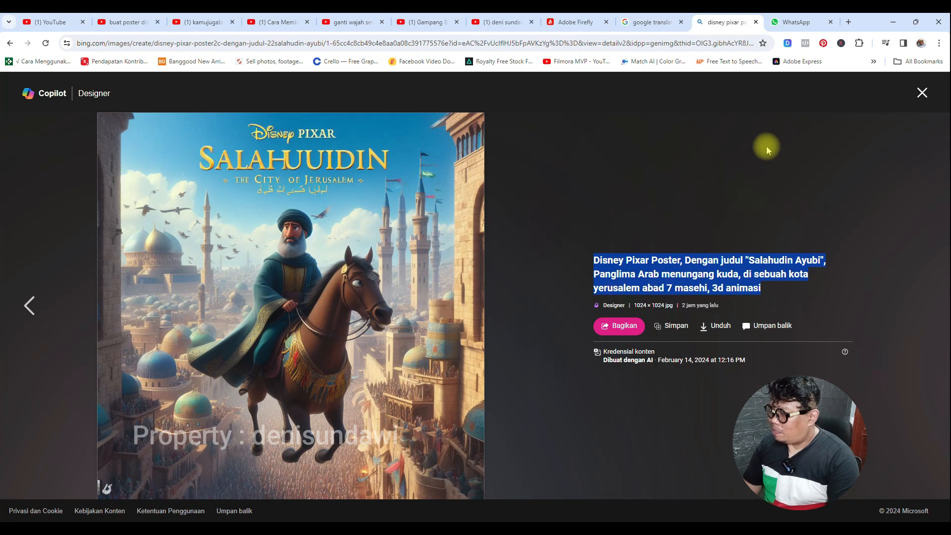
pyautogui.click(921, 92)
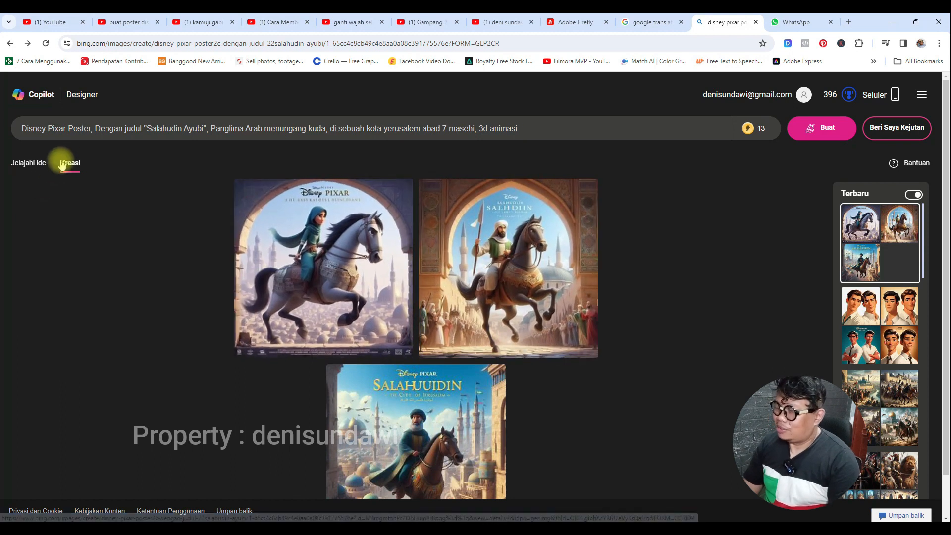
# Replace the title "Salahudin Ayubi" in the image prompt with "ALI BIN ABI THALIB"
pyautogui.click(205, 129)
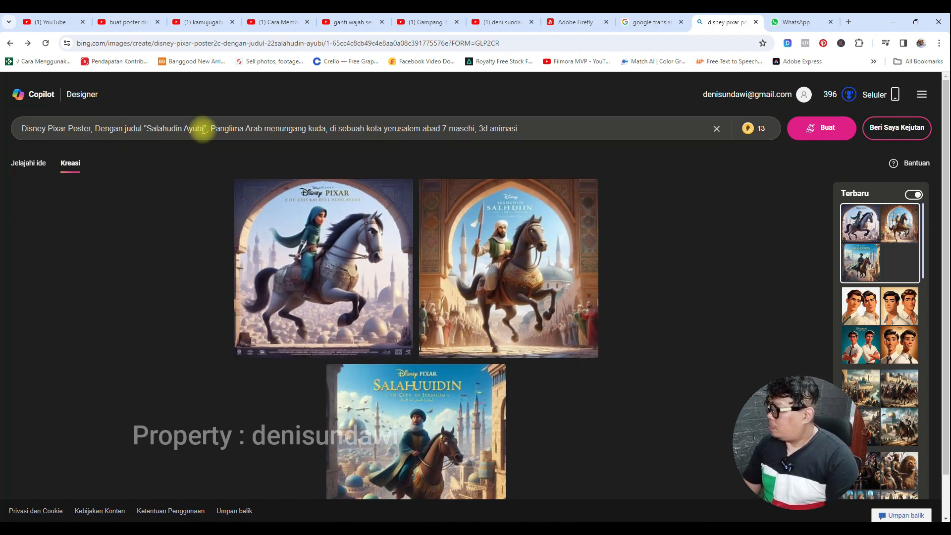
pyautogui.moveTo(205, 130); pyautogui.dragTo(152, 130)
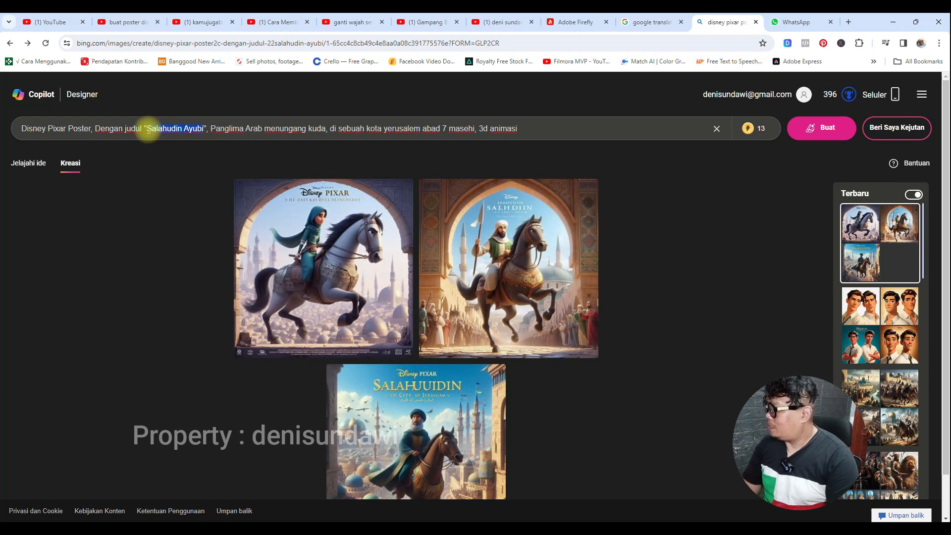
pyautogui.moveTo(149, 130); pyautogui.dragTo(146, 129)
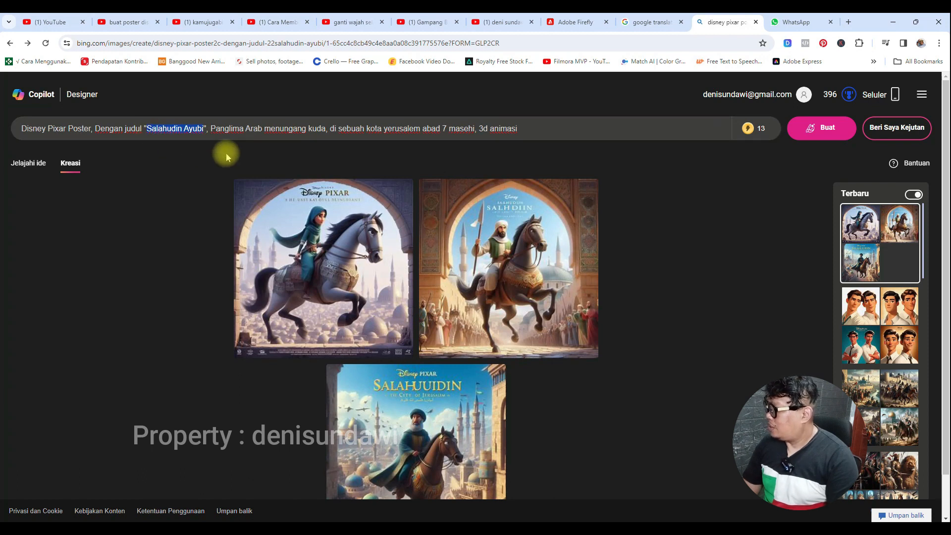
pyautogui.write('ALI')
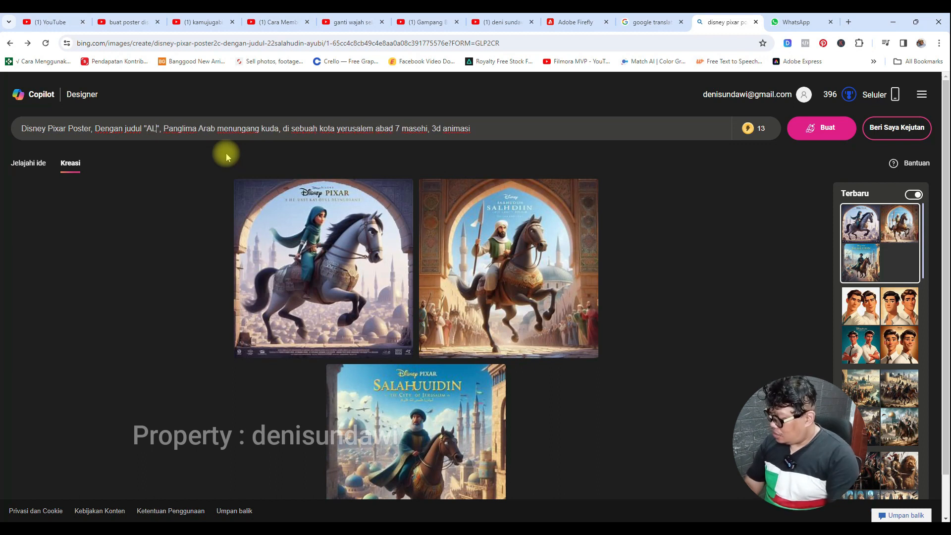
pyautogui.write(' BIN ')
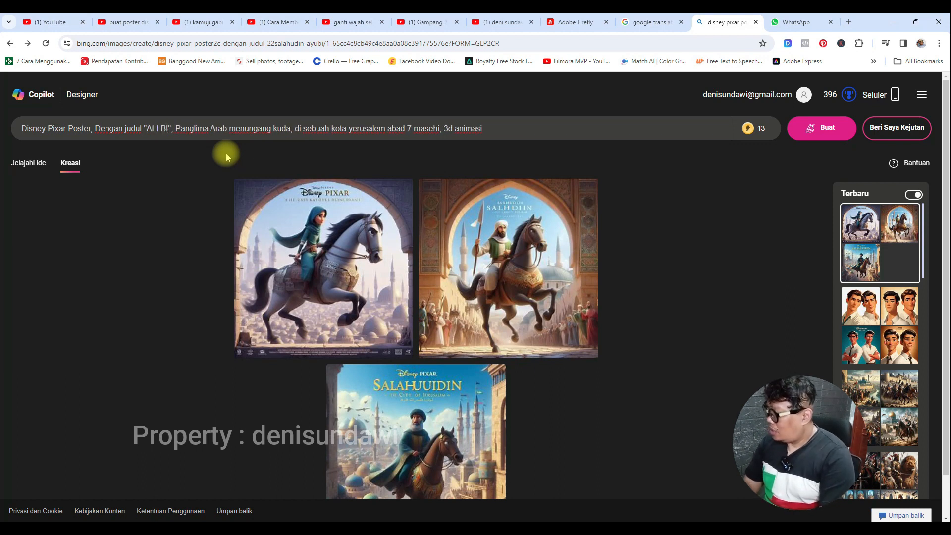
pyautogui.write('ABI T')
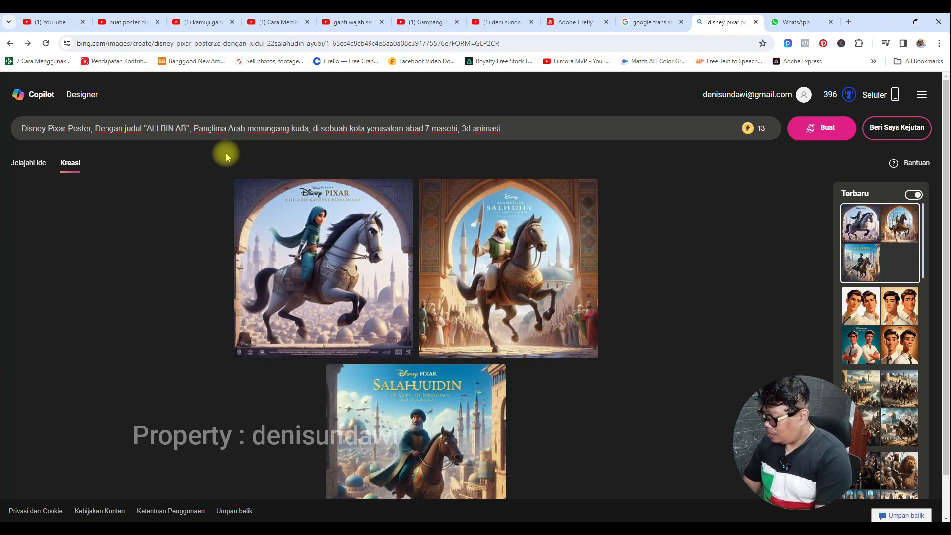
pyautogui.write('HALIB')
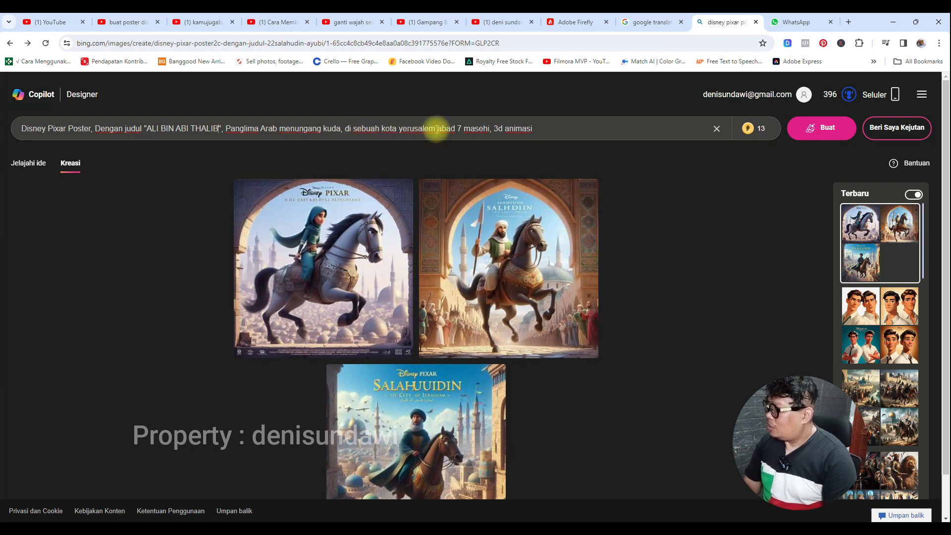
# Replace the phrase "di sebuah kota yerusalem" in the image prompt with "dengan pasukannya"
pyautogui.moveTo(436, 128); pyautogui.dragTo(399, 128)
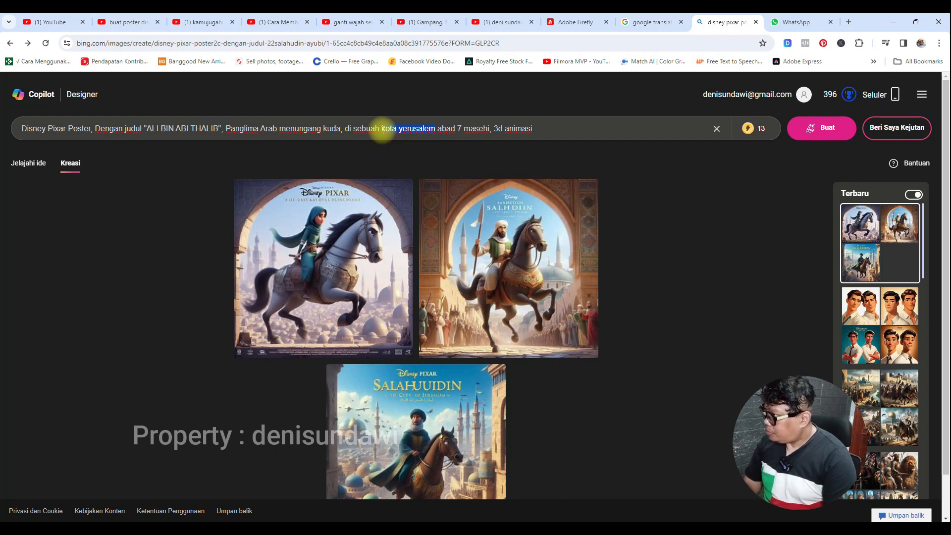
pyautogui.moveTo(382, 131); pyautogui.dragTo(344, 131)
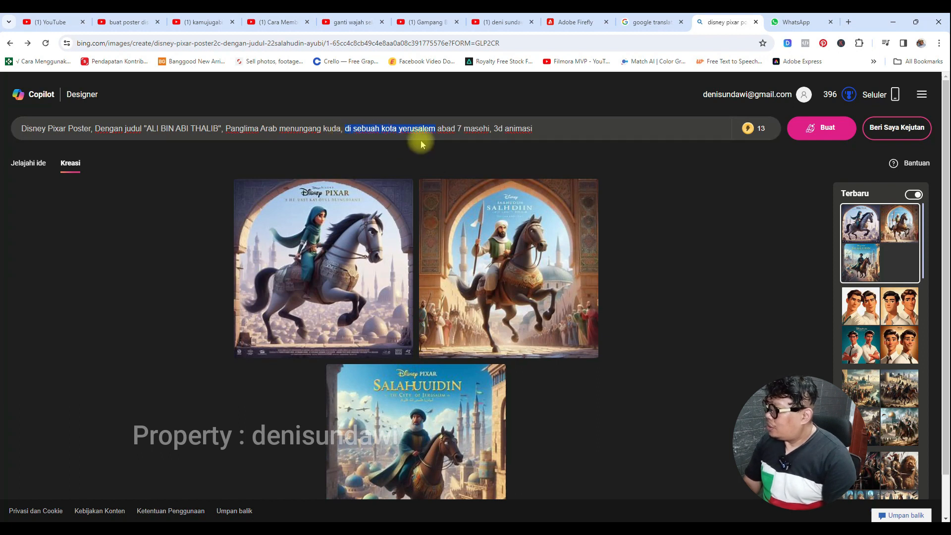
pyautogui.write('dengan p')
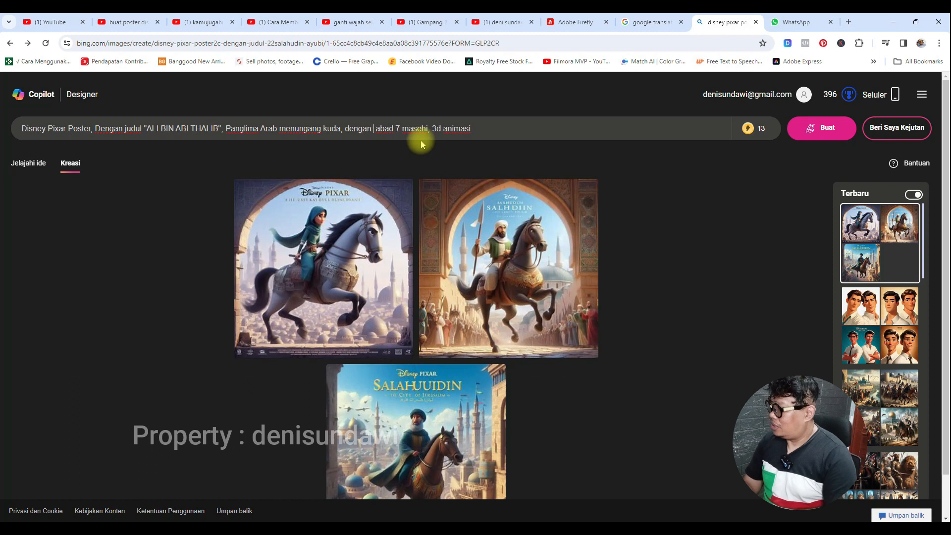
pyautogui.write('asukan')
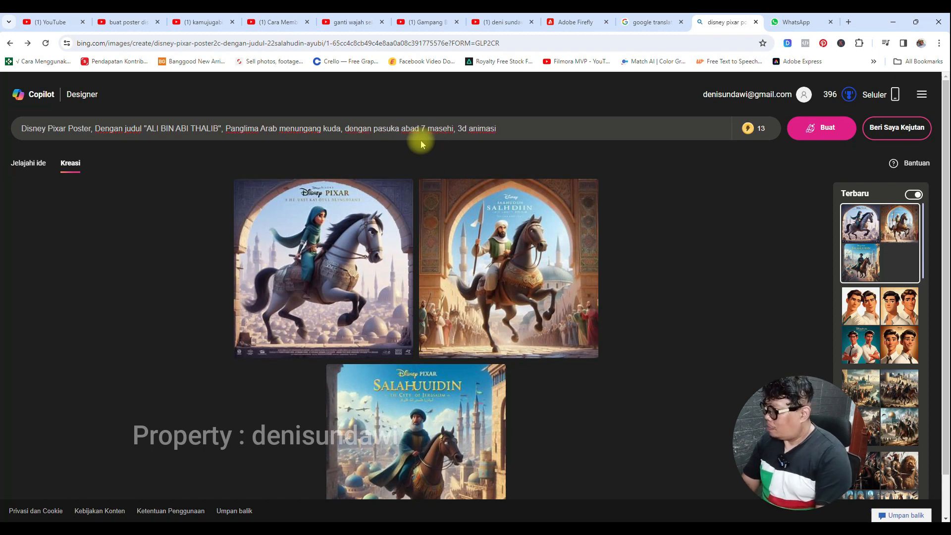
pyautogui.write('nya')
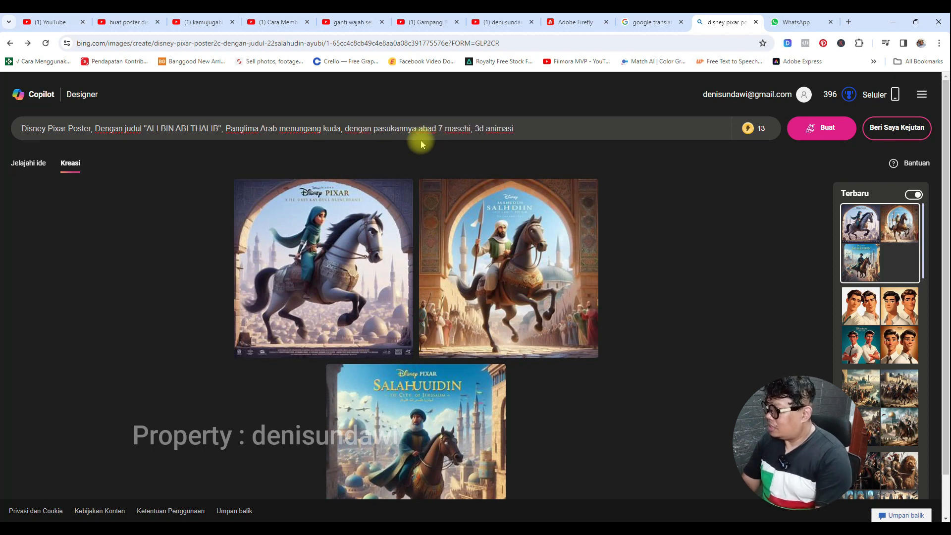
# Search Google for "khalid bin walid" in a new browser tab
pyautogui.click(847, 21)
pyautogui.click(377, 228)
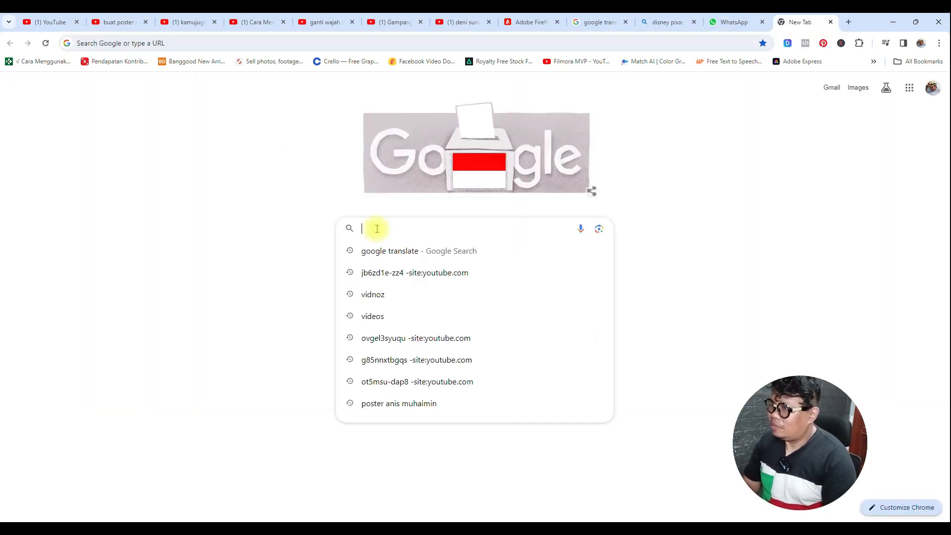
pyautogui.write('kha')
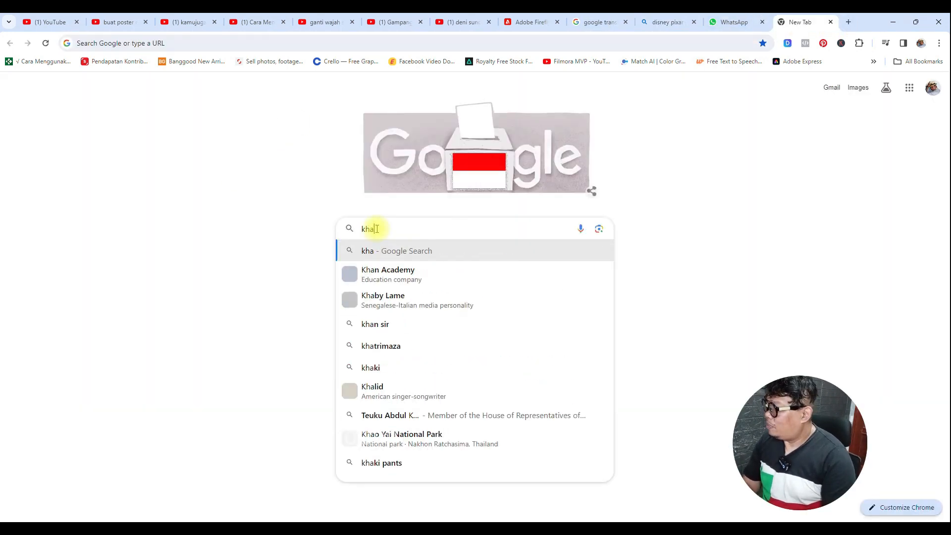
pyautogui.write('lid bin')
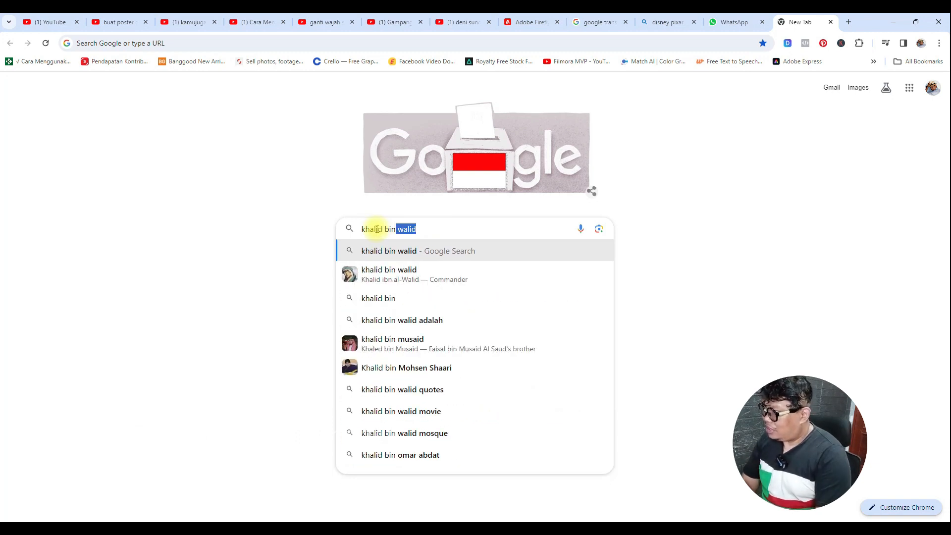
pyautogui.press('Return')
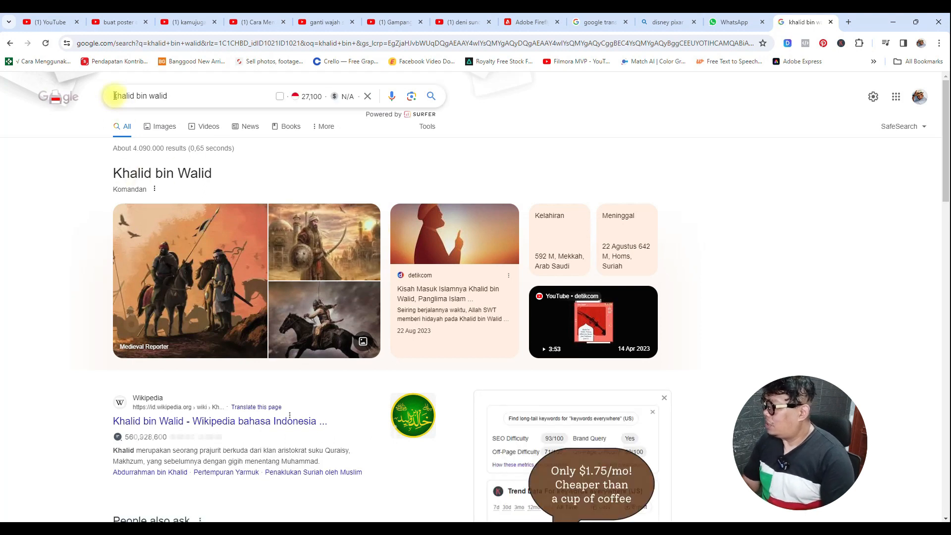
# Copy "khalid bin walid" from the search query and paste it over the title "ALI BIN ABI THALIB" in the Designer prompt
pyautogui.moveTo(114, 95); pyautogui.dragTo(168, 96)
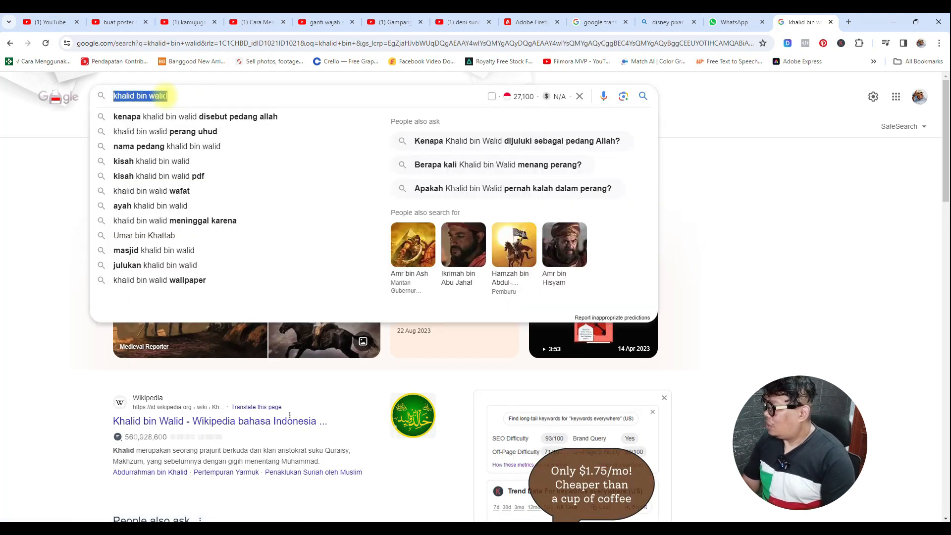
pyautogui.rightClick(168, 96)
pyautogui.click(227, 141)
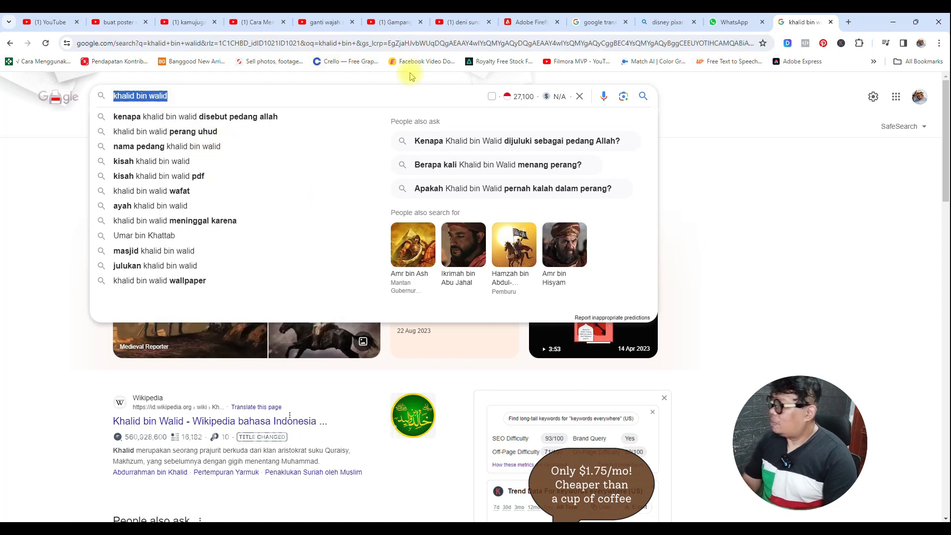
pyautogui.click(663, 22)
pyautogui.click(218, 128)
pyautogui.moveTo(218, 128); pyautogui.dragTo(148, 130)
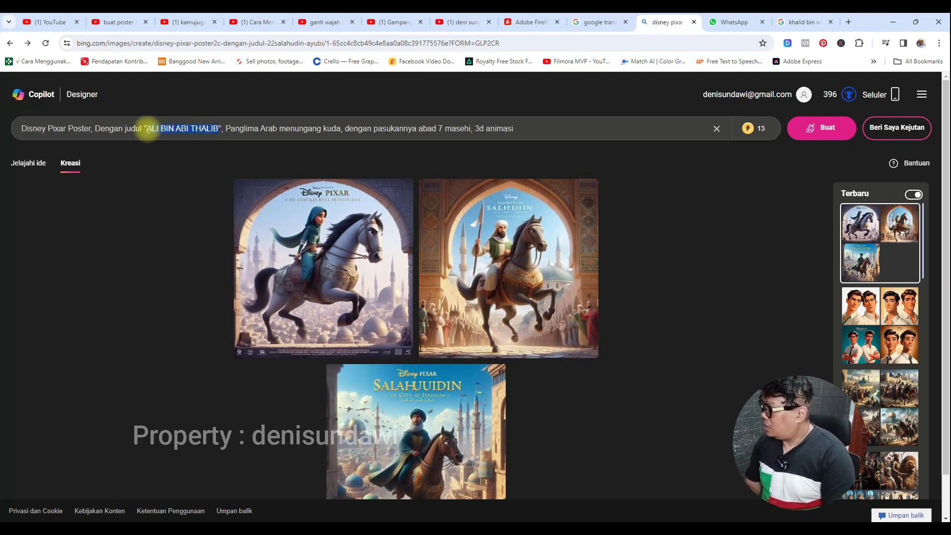
pyautogui.hotkey('ctrl', 'v')
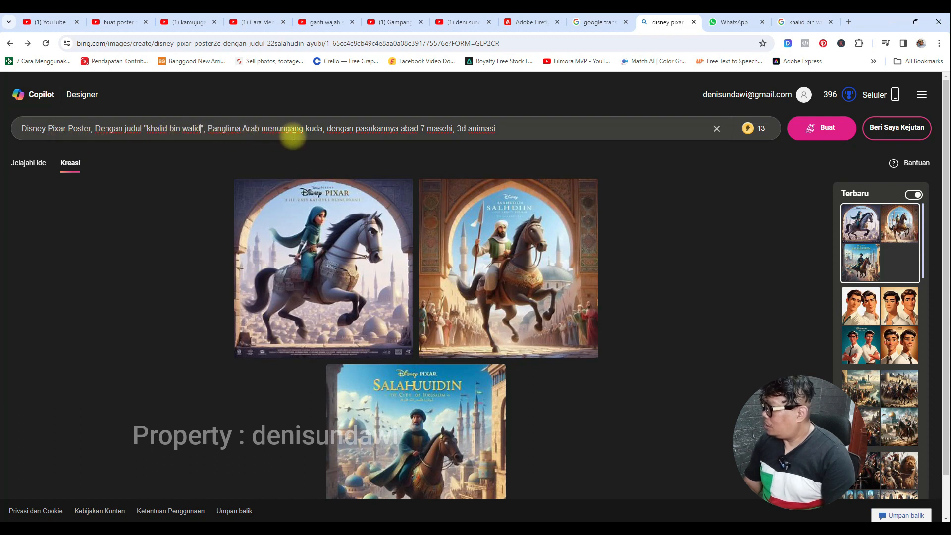
# Add a comma after "pasukannya" in the prompt and generate the poster images
pyautogui.click(401, 130)
pyautogui.write(',')
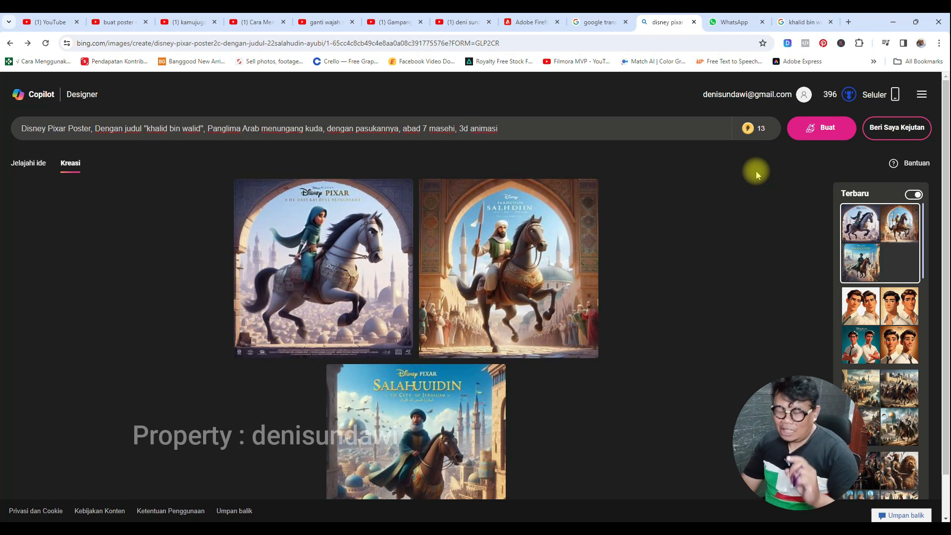
pyautogui.click(821, 128)
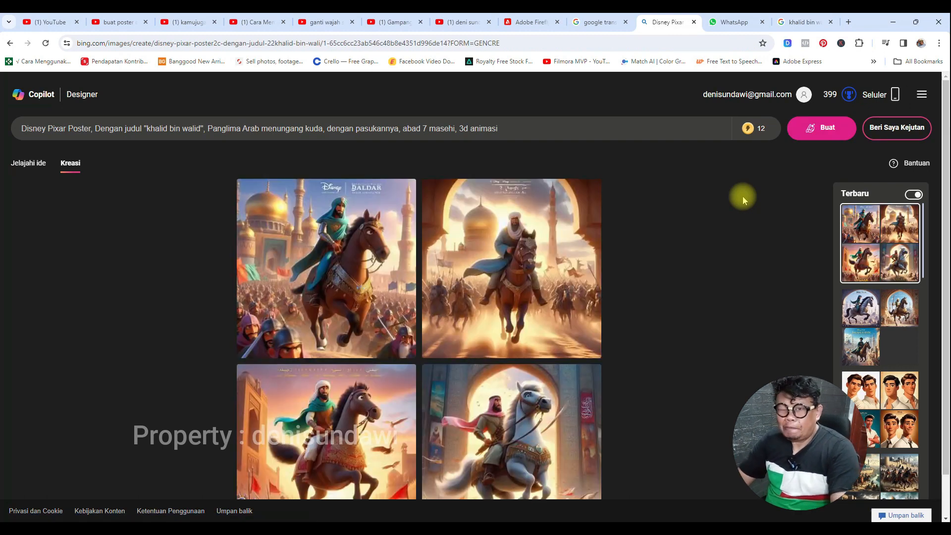
# View the four generated "khalid bin walid" posters enlarged, going through them forward and back to compare them
pyautogui.scroll(-1, 643, 312)
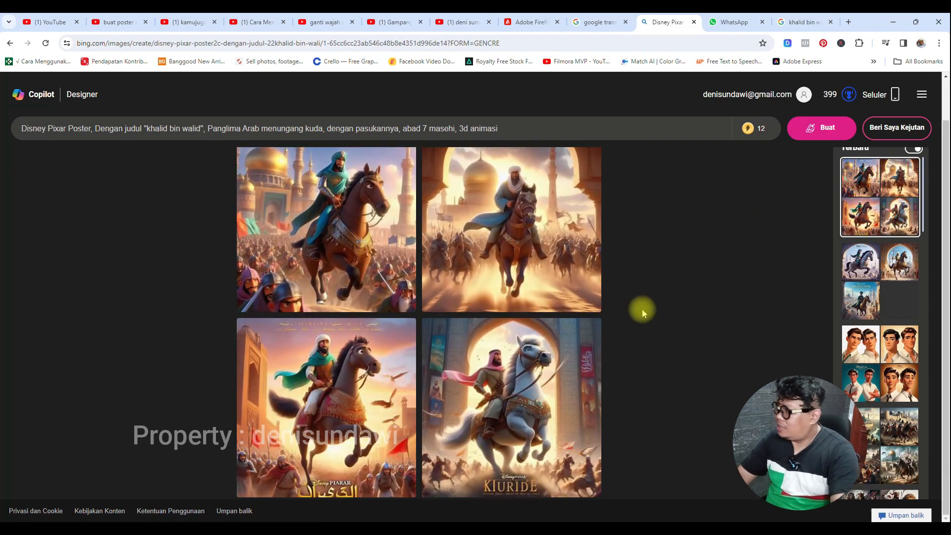
pyautogui.click(304, 218)
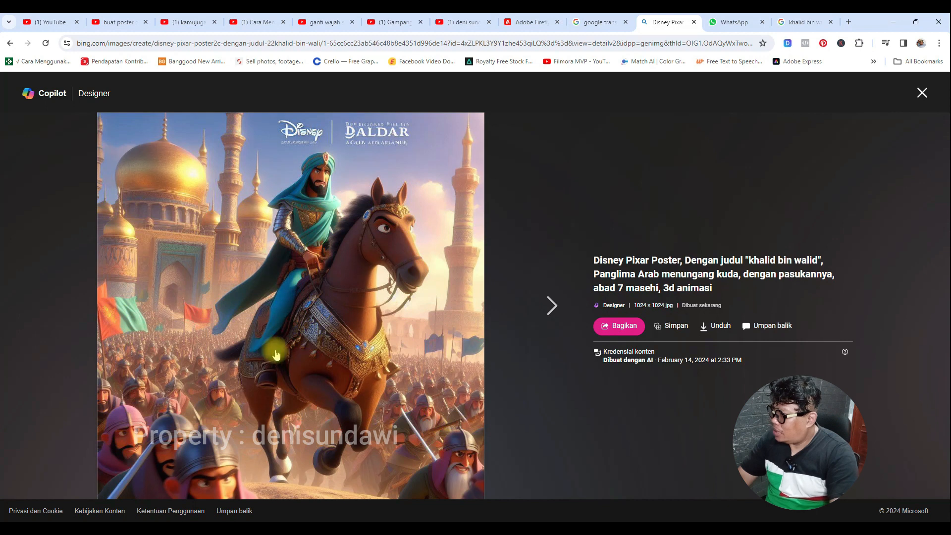
pyautogui.click(545, 307)
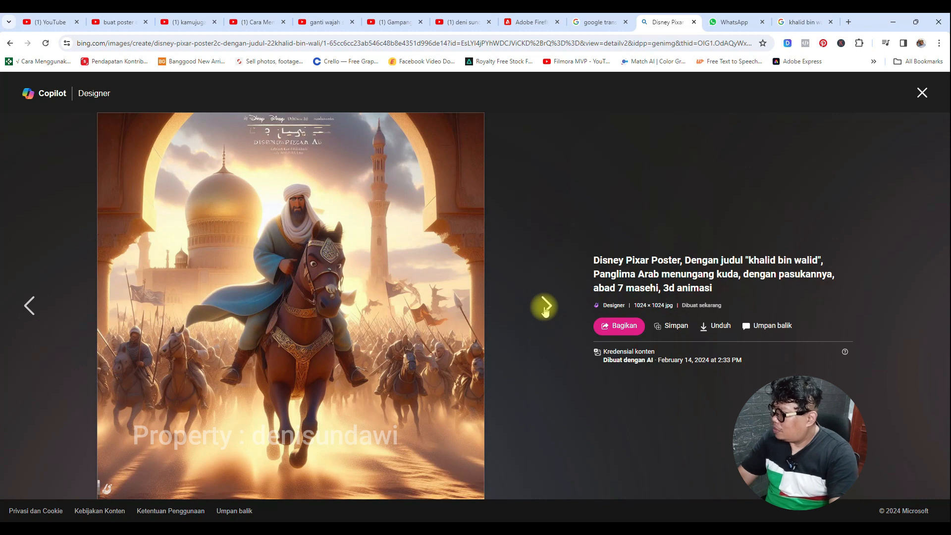
pyautogui.click(545, 308)
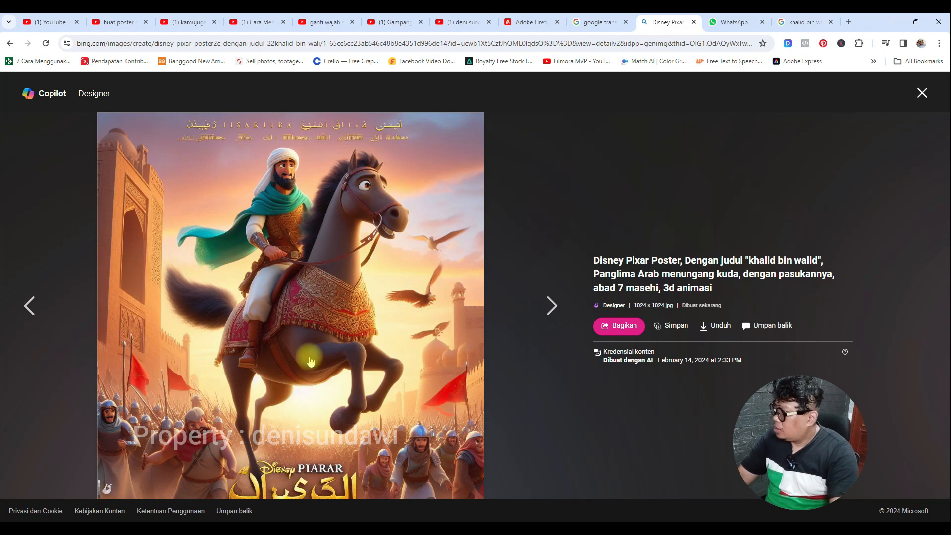
pyautogui.click(550, 308)
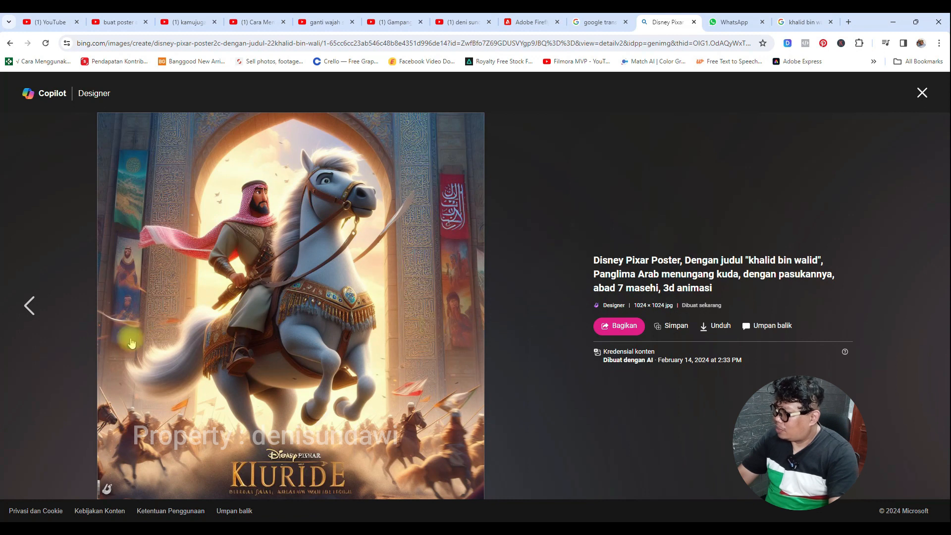
pyautogui.click(39, 314)
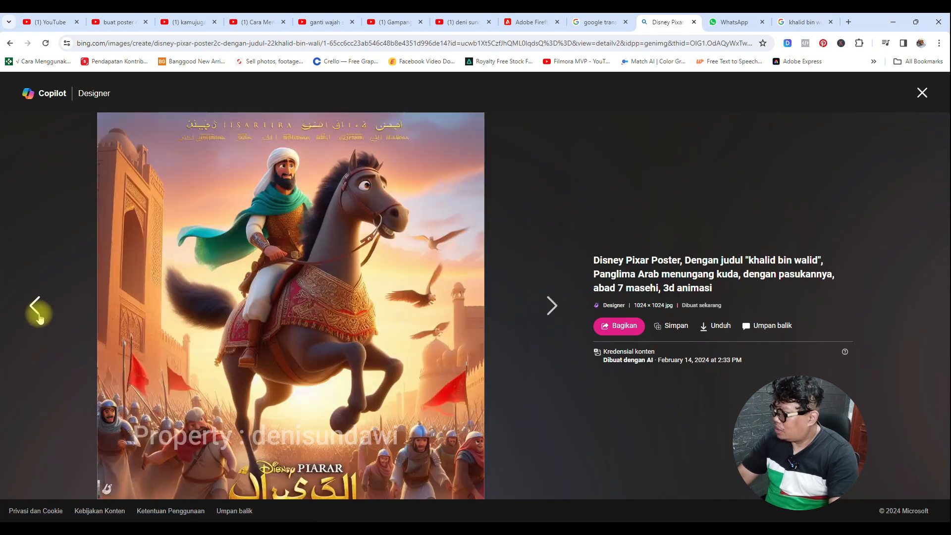
pyautogui.click(38, 315)
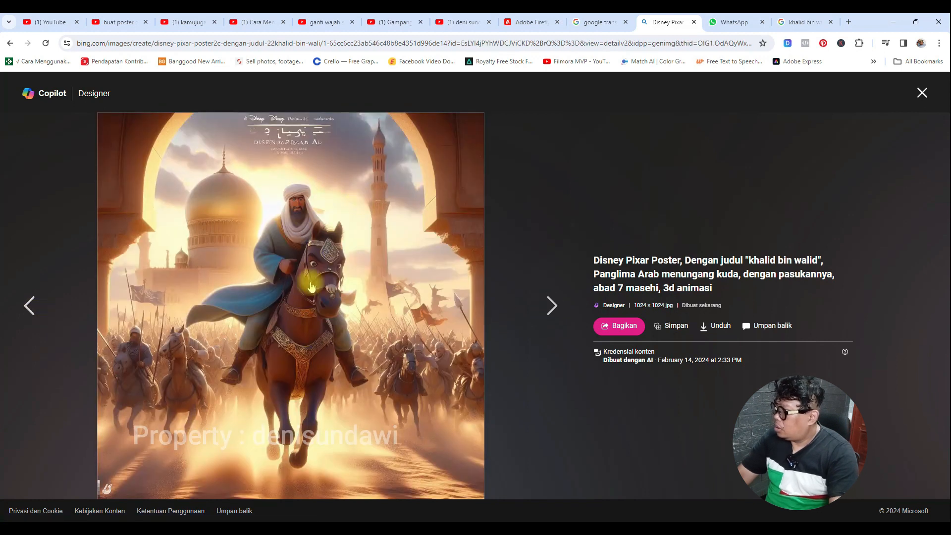
pyautogui.click(35, 306)
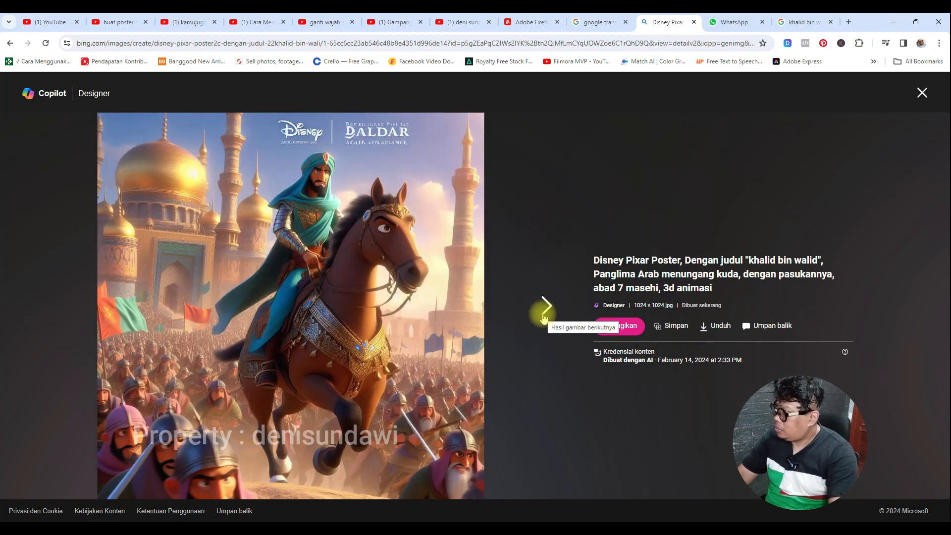
# Download the second poster, with the rider charging forward under the arch, and open the saved image from its folder
pyautogui.click(545, 308)
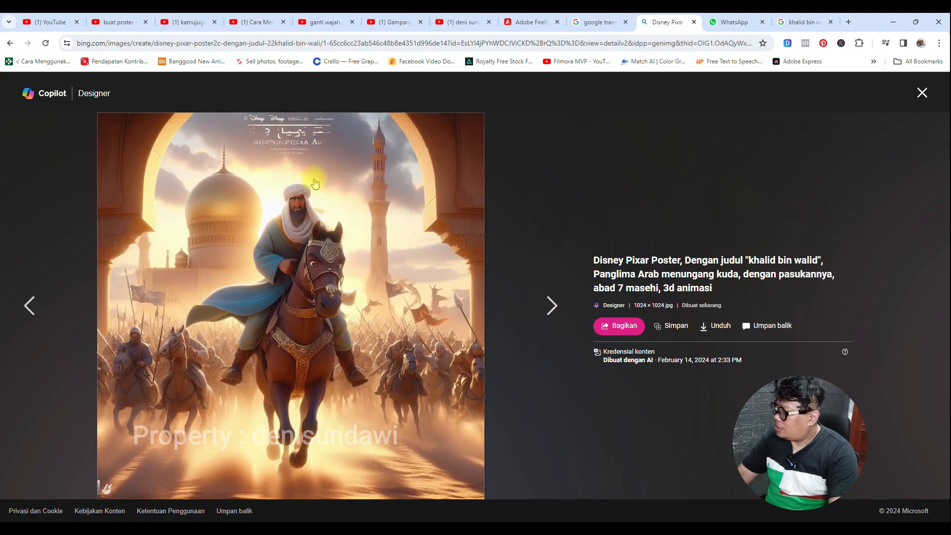
pyautogui.click(720, 327)
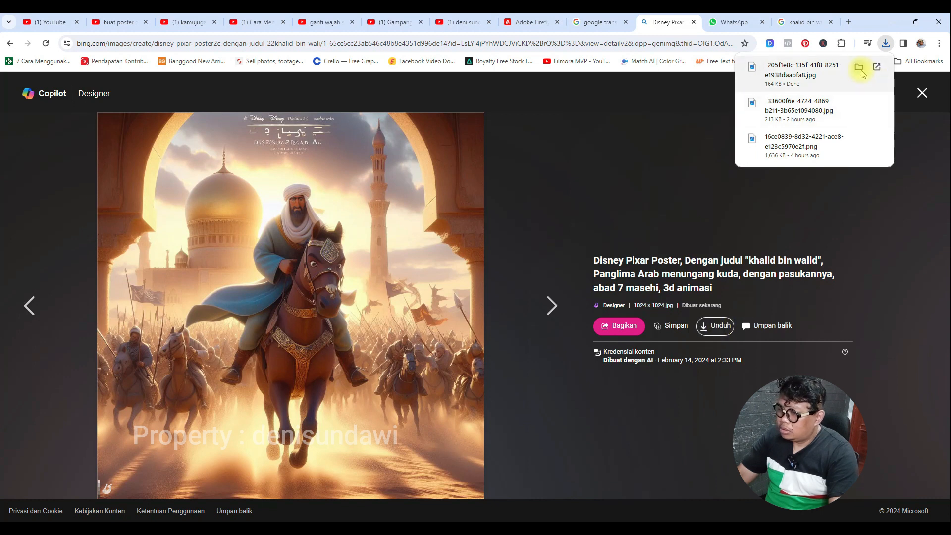
pyautogui.click(858, 70)
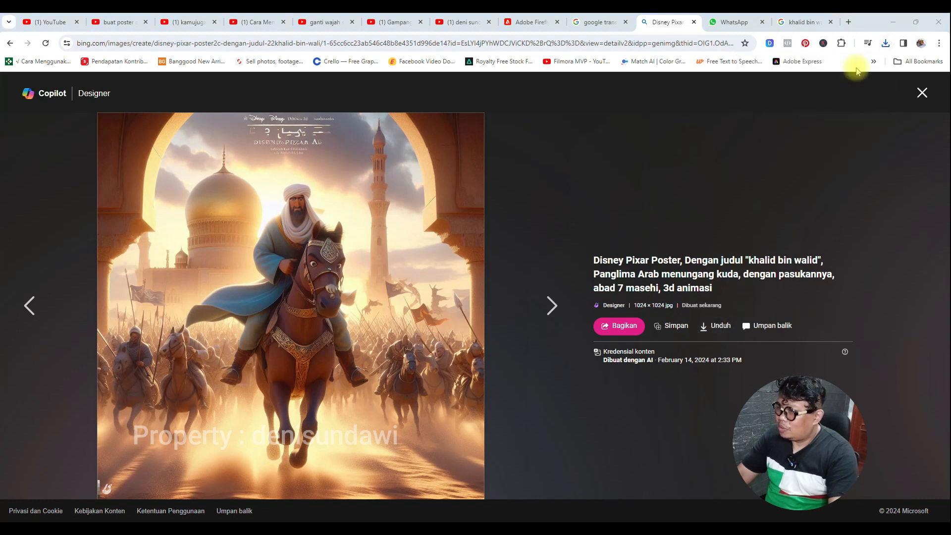
pyautogui.click(507, 531)
pyautogui.click(506, 530)
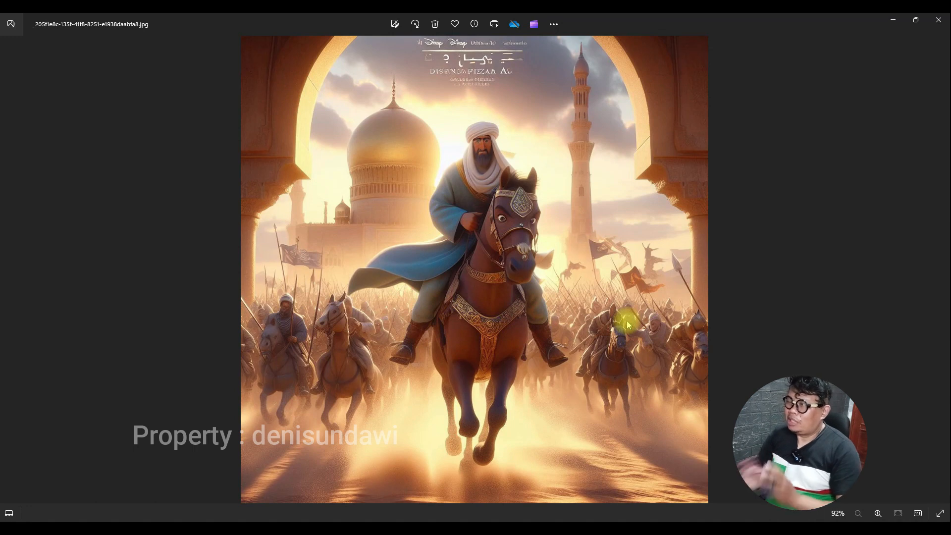
# Switch to the "salahudin" design in Canva and upload the downloaded poster image from the Downloads folder
pyautogui.click(893, 23)
pyautogui.click(899, 19)
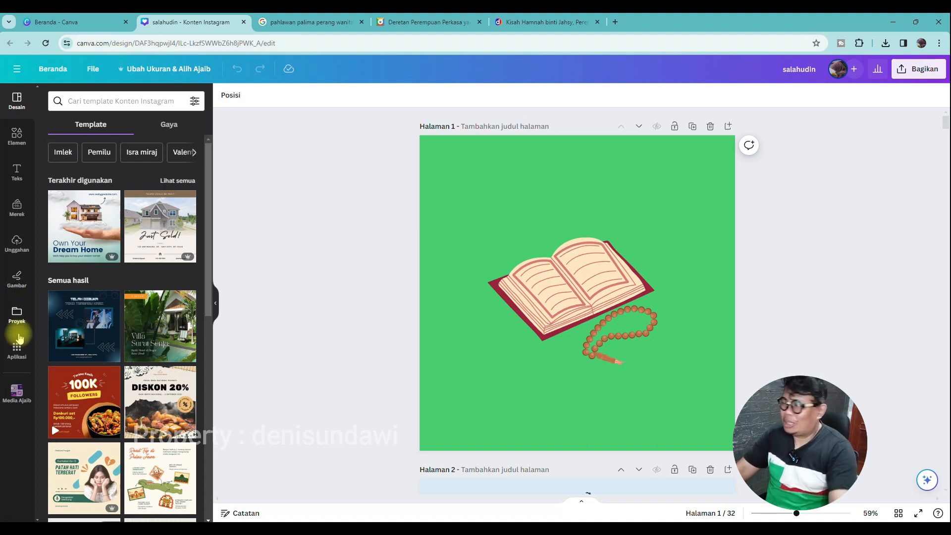
pyautogui.click(16, 242)
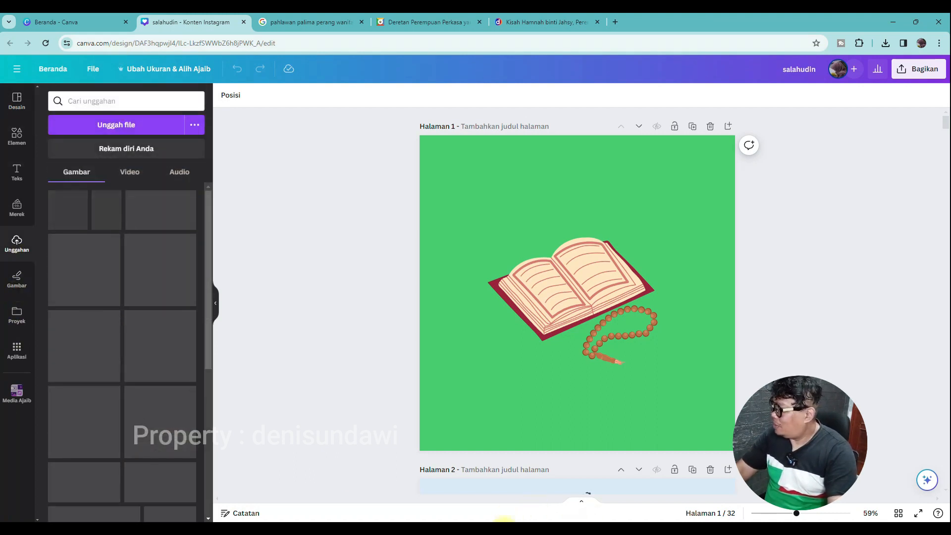
pyautogui.click(504, 527)
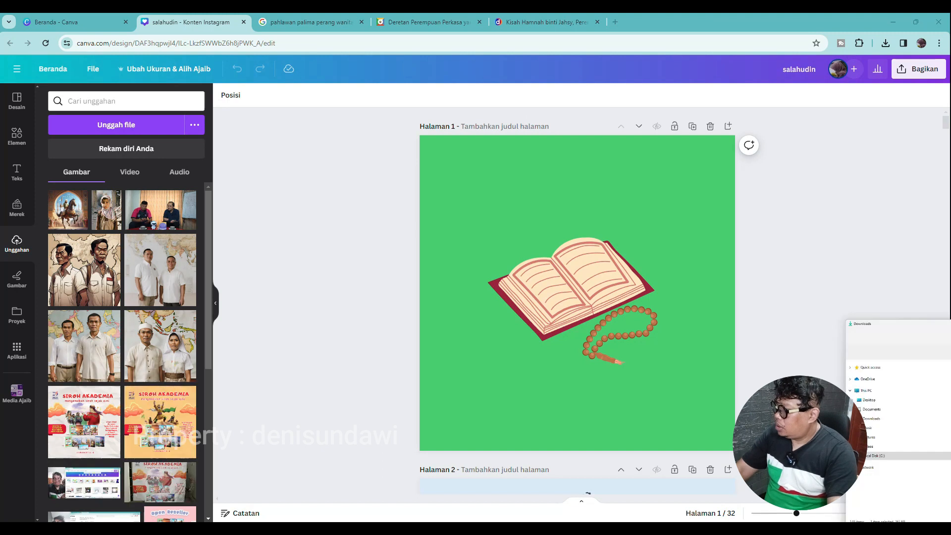
pyautogui.moveTo(950, 248); pyautogui.dragTo(870, 121)
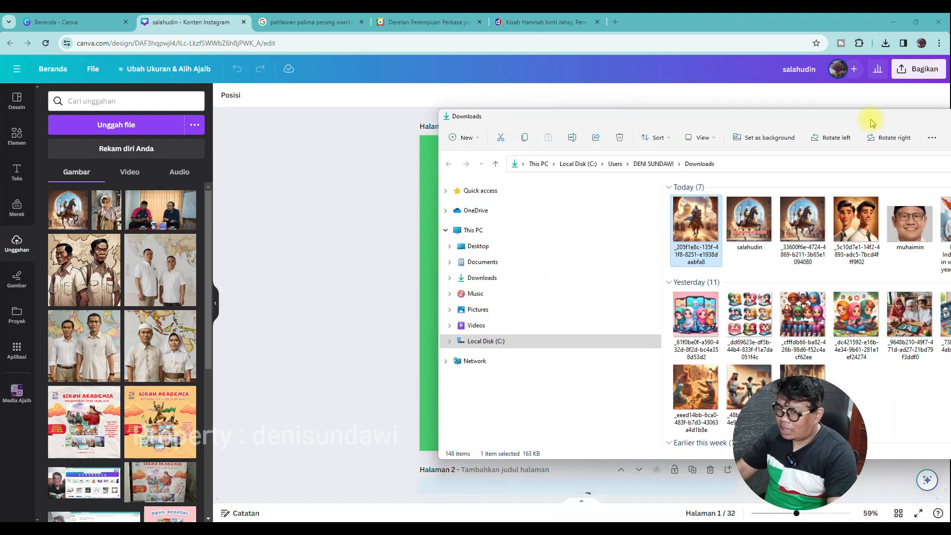
pyautogui.moveTo(696, 220); pyautogui.dragTo(114, 255)
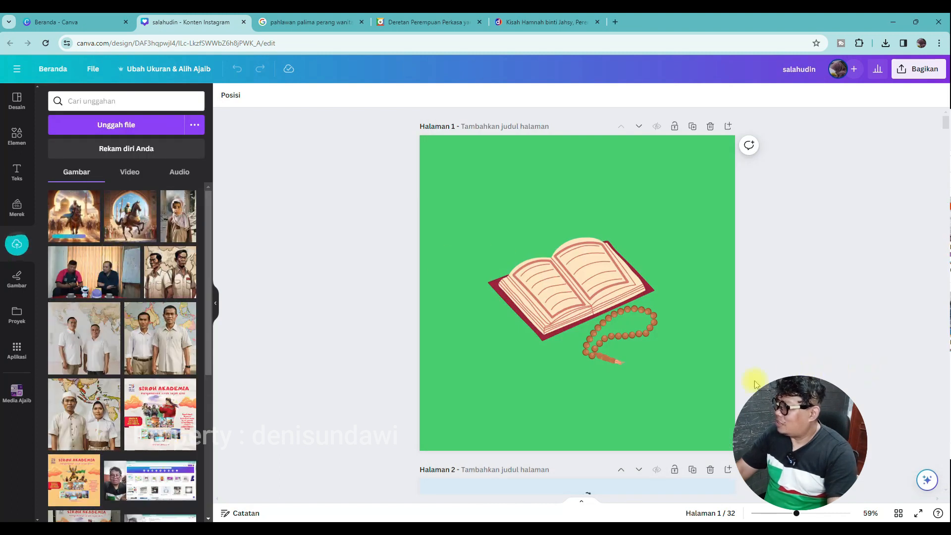
# Duplicate page 1 of the design, delete the book and prayer beads graphic from the first page, and select its background
pyautogui.click(692, 125)
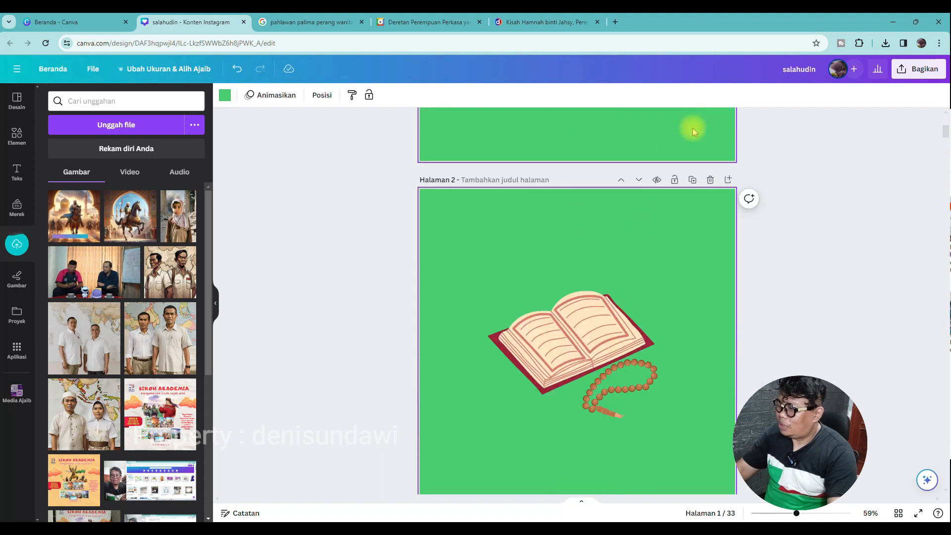
pyautogui.scroll(4, 600, 347)
pyautogui.click(600, 244)
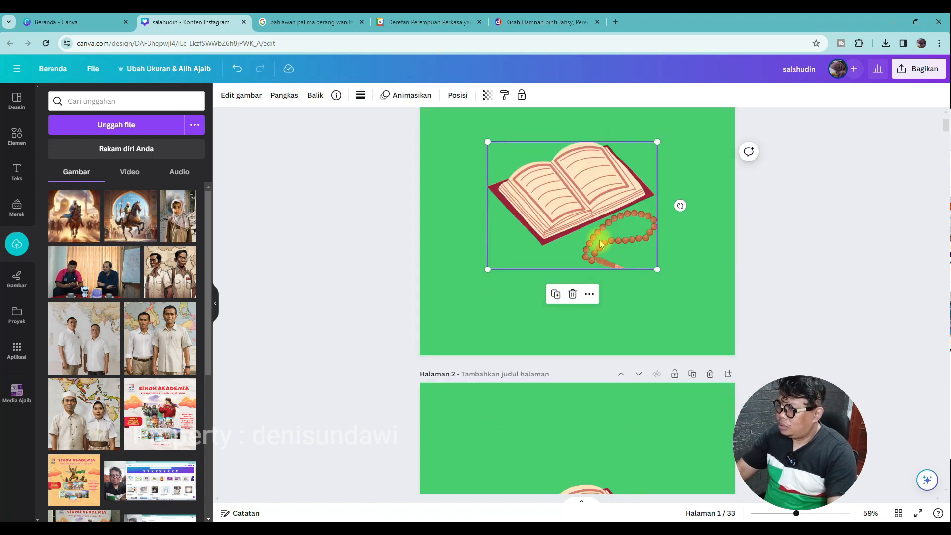
pyautogui.press('Delete')
pyautogui.click(610, 270)
pyautogui.scroll(1, 545, 233)
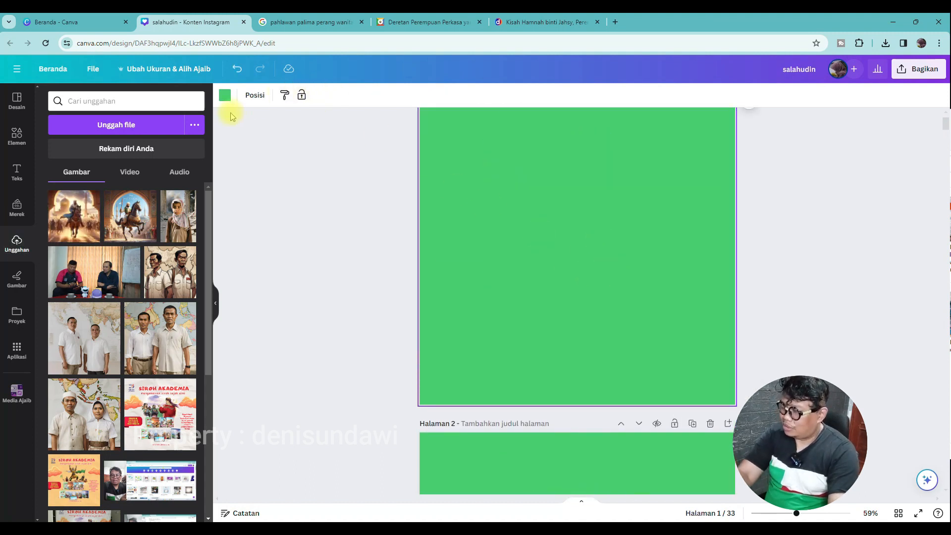
# Change the background colour of page 1 from green to the very light grey document colour
pyautogui.click(225, 95)
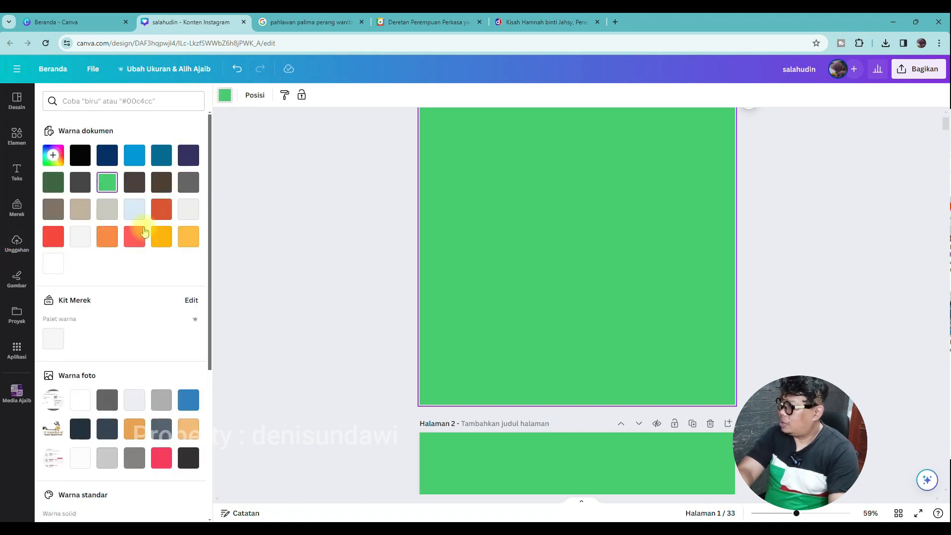
pyautogui.click(80, 236)
pyautogui.click(288, 257)
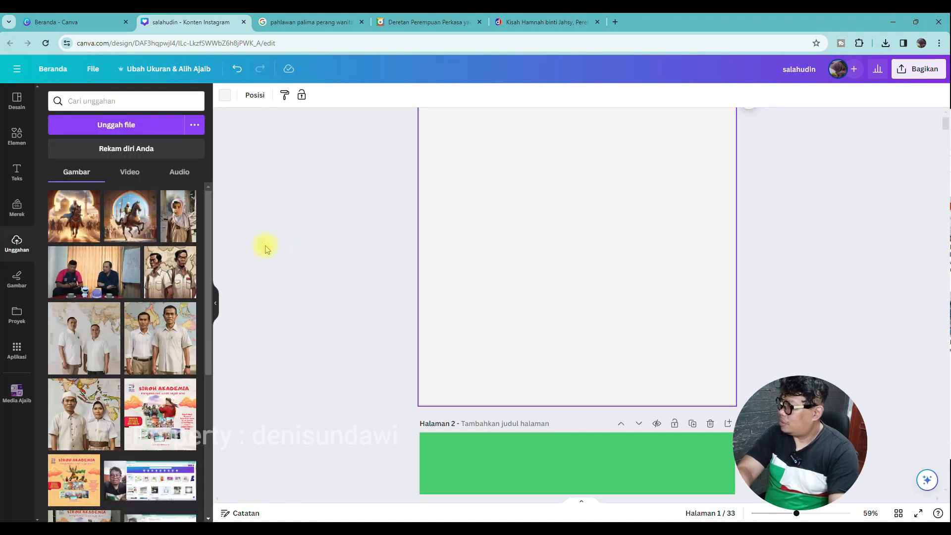
# Place the uploaded poster of the rider charging under the arch on page 1 and enlarge it to fill the whole page
pyautogui.click(75, 227)
pyautogui.moveTo(474, 351); pyautogui.dragTo(423, 410)
pyautogui.moveTo(678, 145); pyautogui.dragTo(750, 118)
pyautogui.scroll(1, 806, 229)
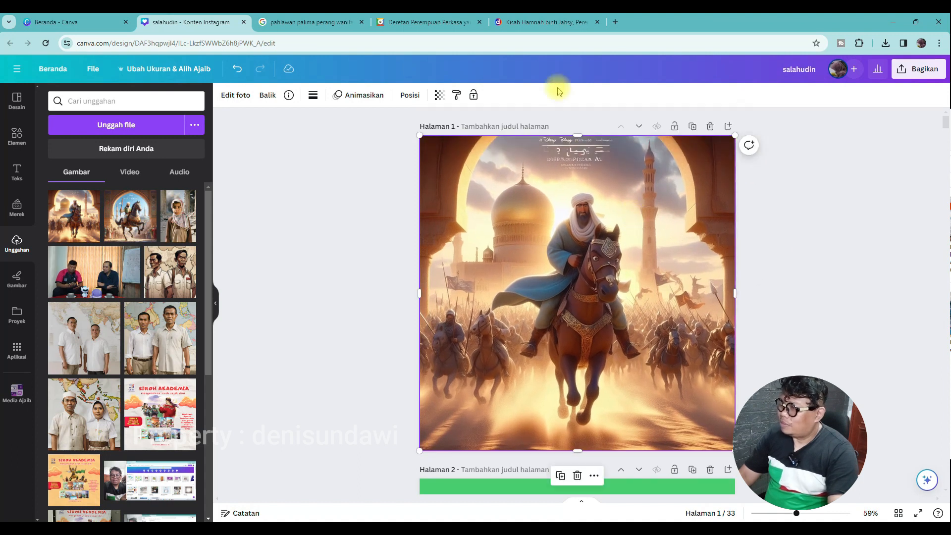
# Open the poster photo on page 1 for editing with the Magic Eraser (Penghapus Ajaib)
pyautogui.moveTo(796, 515); pyautogui.dragTo(817, 513)
pyautogui.scroll(3, 709, 368)
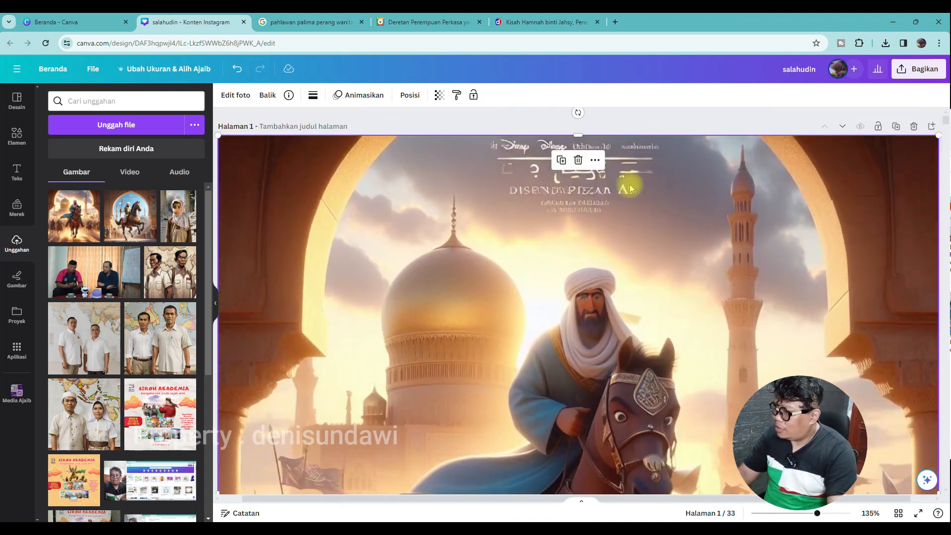
pyautogui.click(735, 125)
pyautogui.click(518, 219)
pyautogui.click(246, 99)
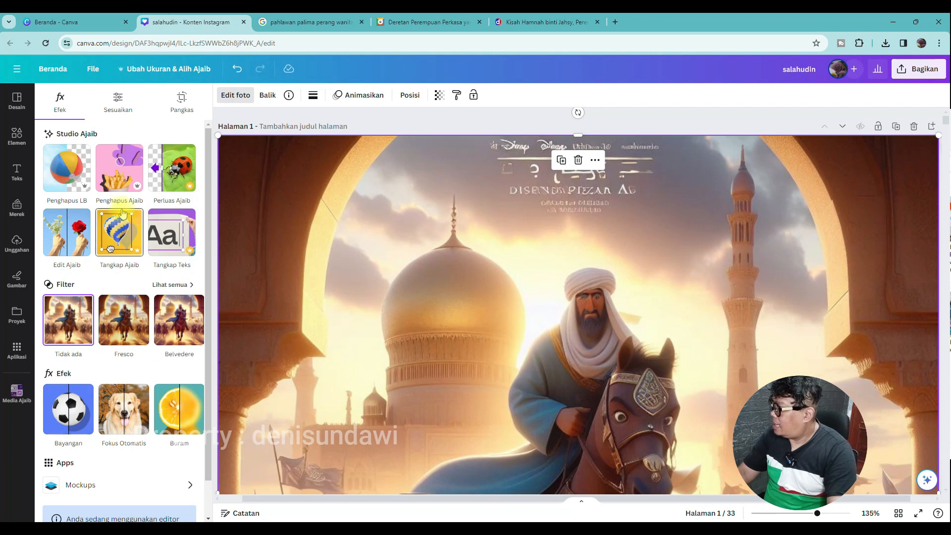
pyautogui.click(123, 174)
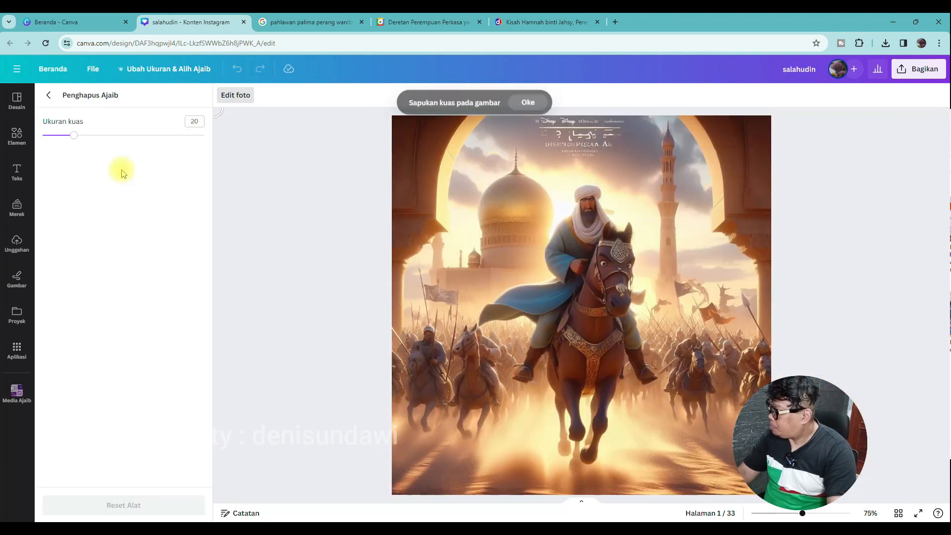
# Set the Magic Eraser brush size to 12 for removing the small lettering above the rider
pyautogui.moveTo(803, 514); pyautogui.dragTo(819, 514)
pyautogui.scroll(3, 553, 252)
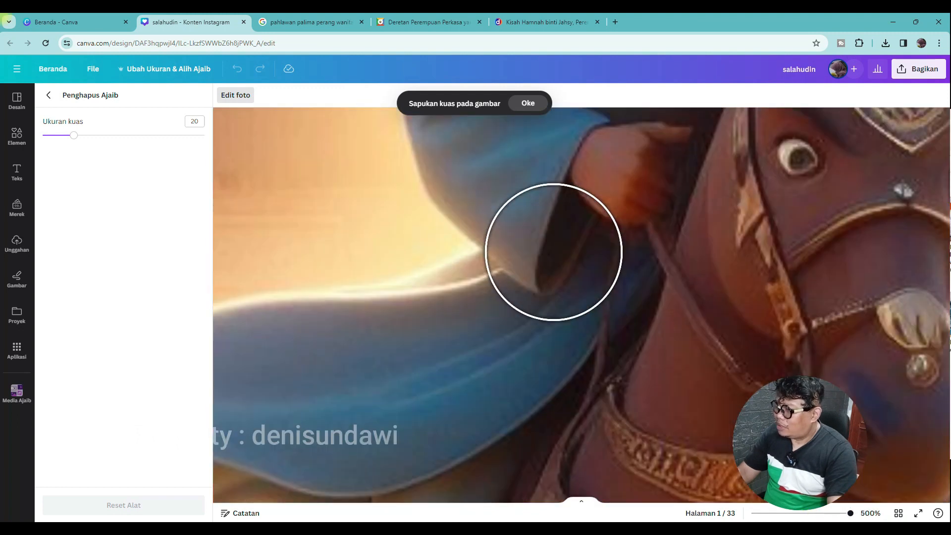
pyautogui.scroll(-5, 553, 252)
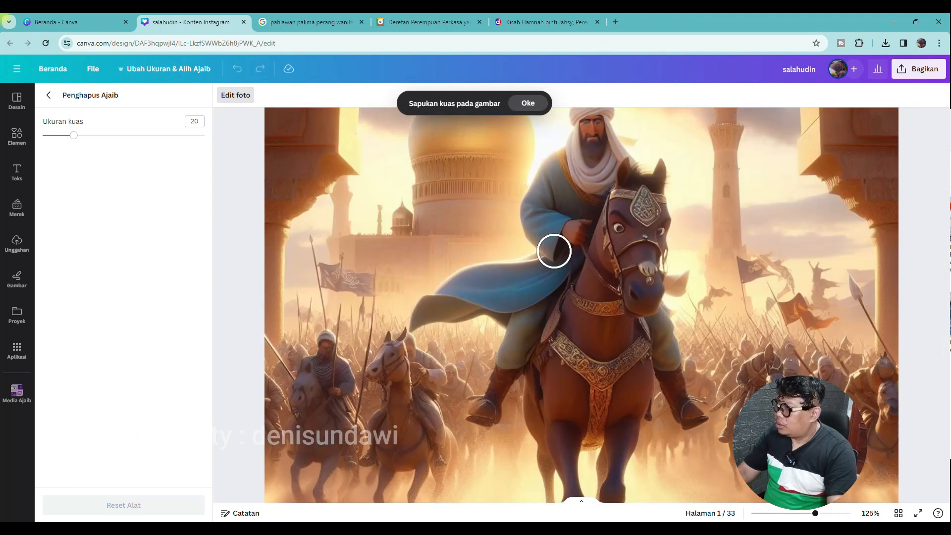
pyautogui.scroll(-3, 554, 251)
pyautogui.scroll(5, 571, 157)
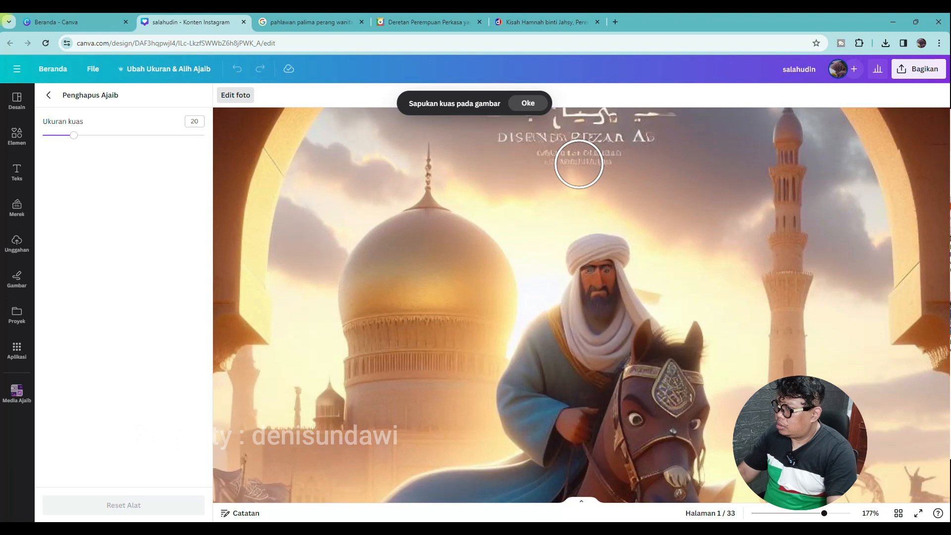
pyautogui.scroll(-2, 578, 164)
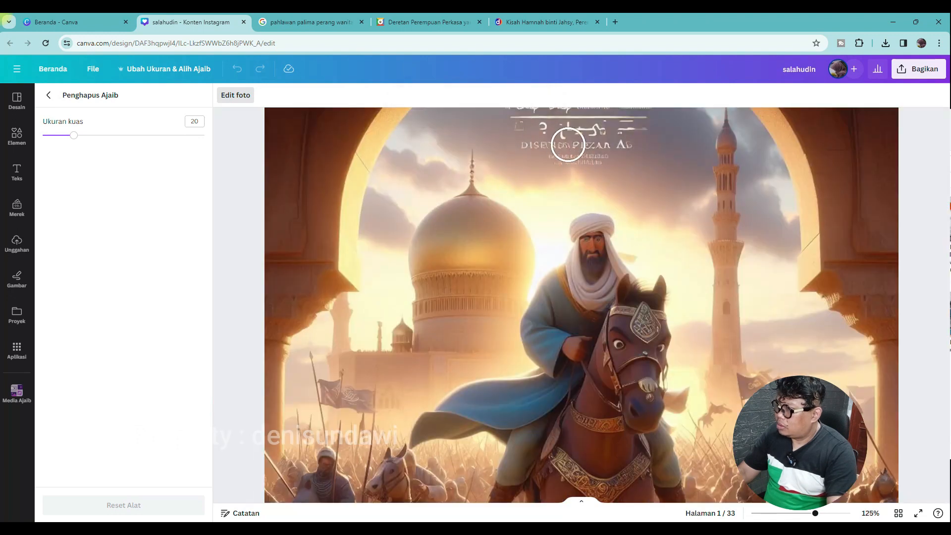
pyautogui.moveTo(66, 135); pyautogui.dragTo(60, 136)
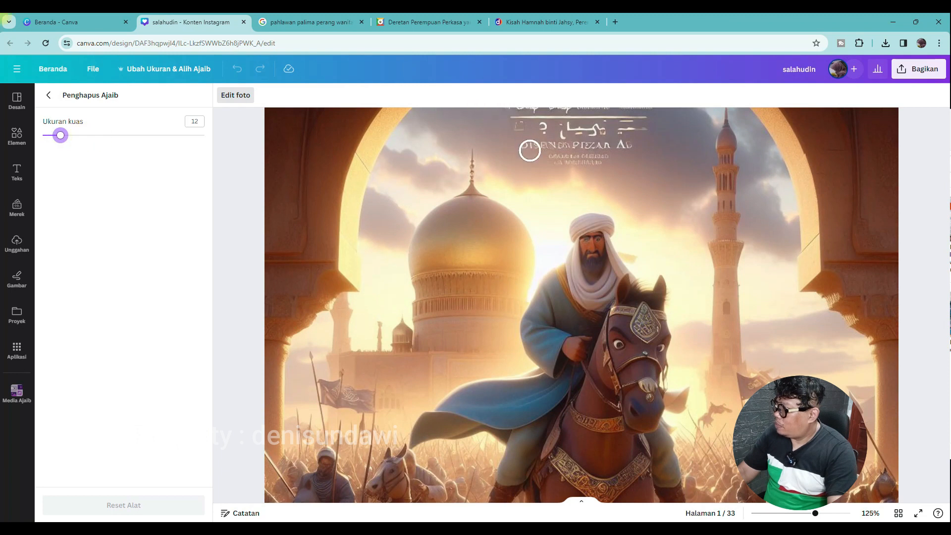
# Erase the lower lines of garbled lettering, starting with "DISEN", from the sky above the rider
pyautogui.moveTo(545, 150)
pyautogui.mouseDown()
pyautogui.moveTo(633, 149)
pyautogui.moveTo(585, 160)
pyautogui.mouseUp()
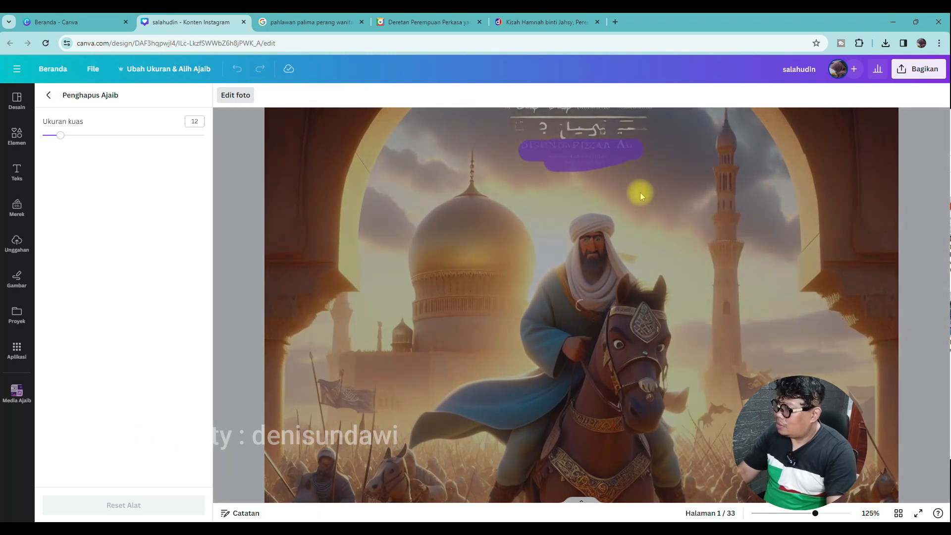
pyautogui.scroll(2, 638, 192)
pyautogui.scroll(-3, 636, 192)
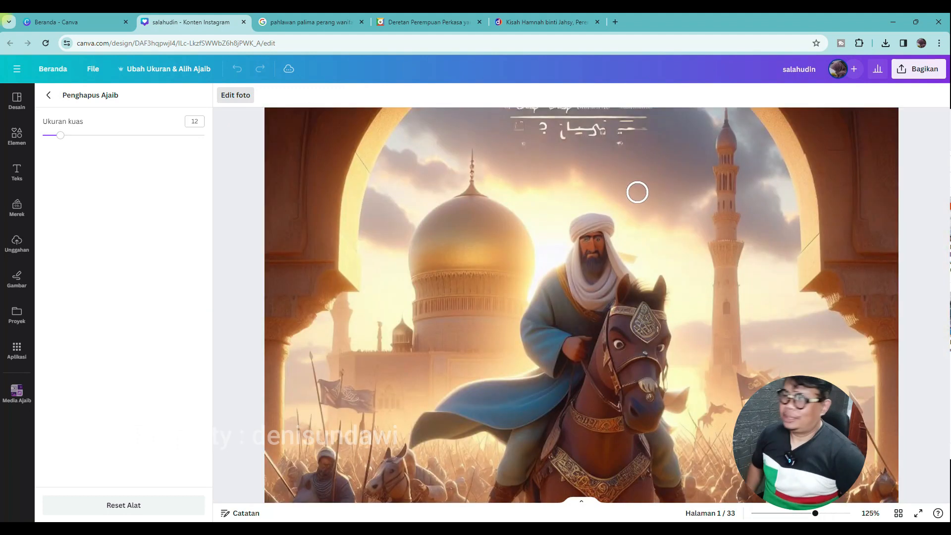
# Erase the remaining garbled lettering and its leftover specks from the sky above the rider, and leave the photo editing
pyautogui.moveTo(538, 122); pyautogui.dragTo(632, 124)
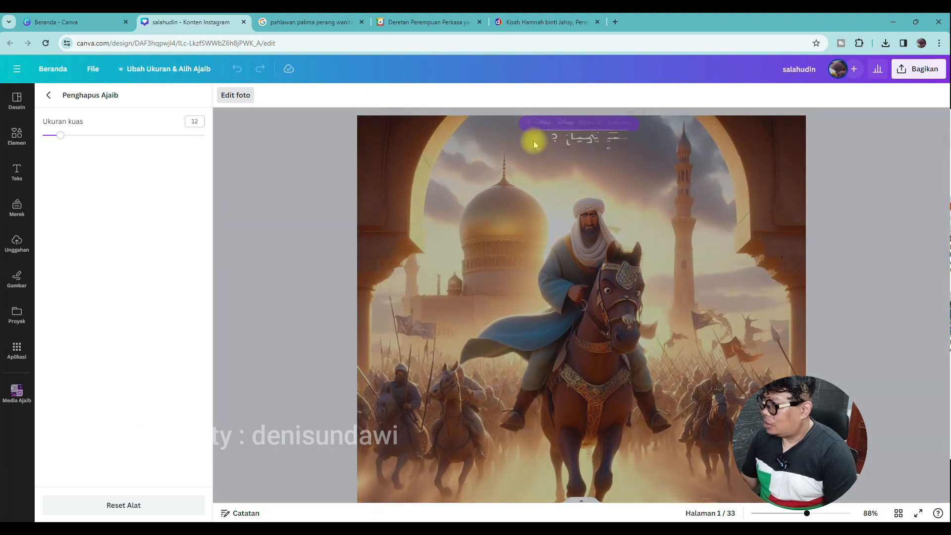
pyautogui.moveTo(532, 132); pyautogui.dragTo(632, 138)
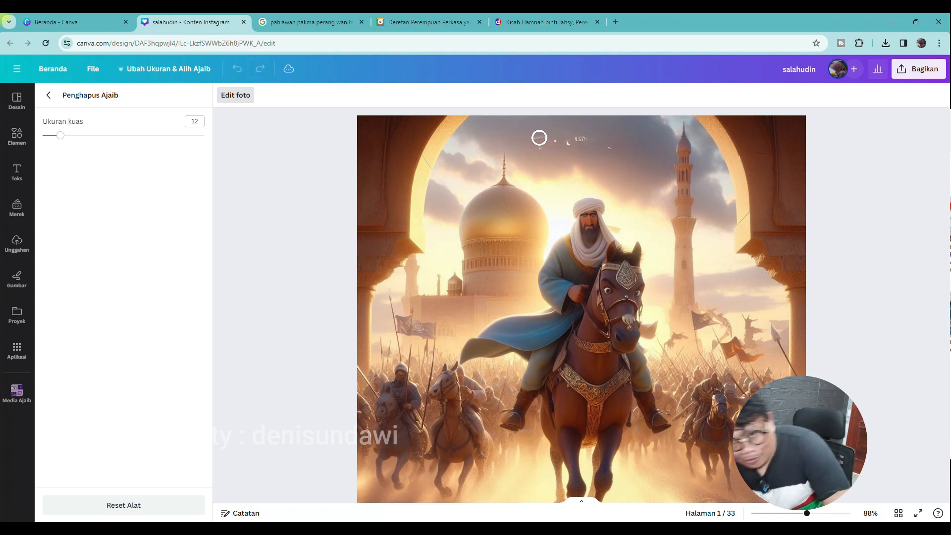
pyautogui.click(541, 137)
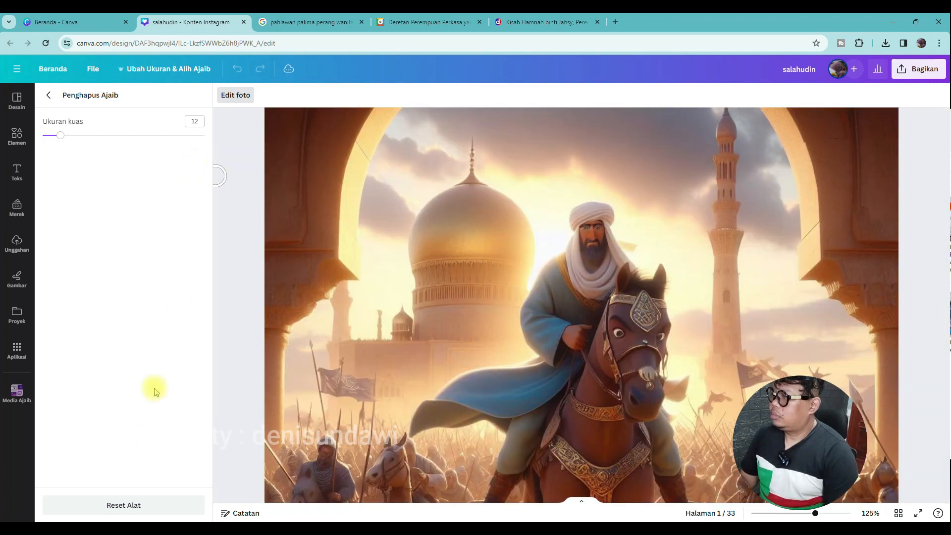
pyautogui.click(49, 101)
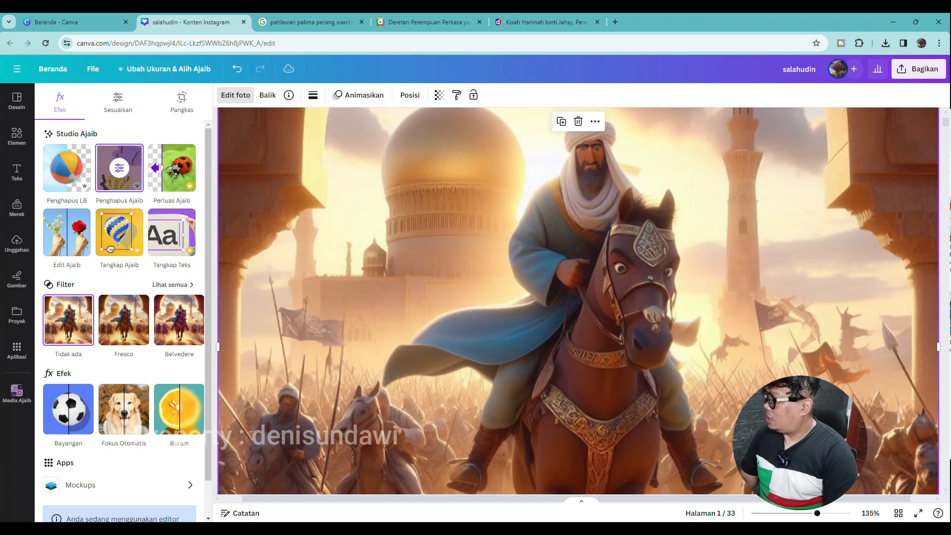
pyautogui.moveTo(818, 515); pyautogui.dragTo(802, 517)
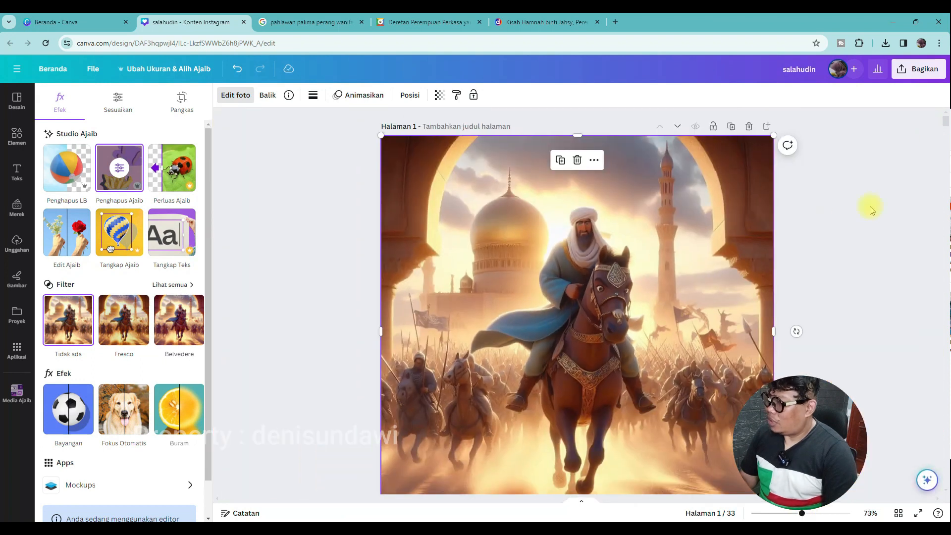
pyautogui.click(820, 214)
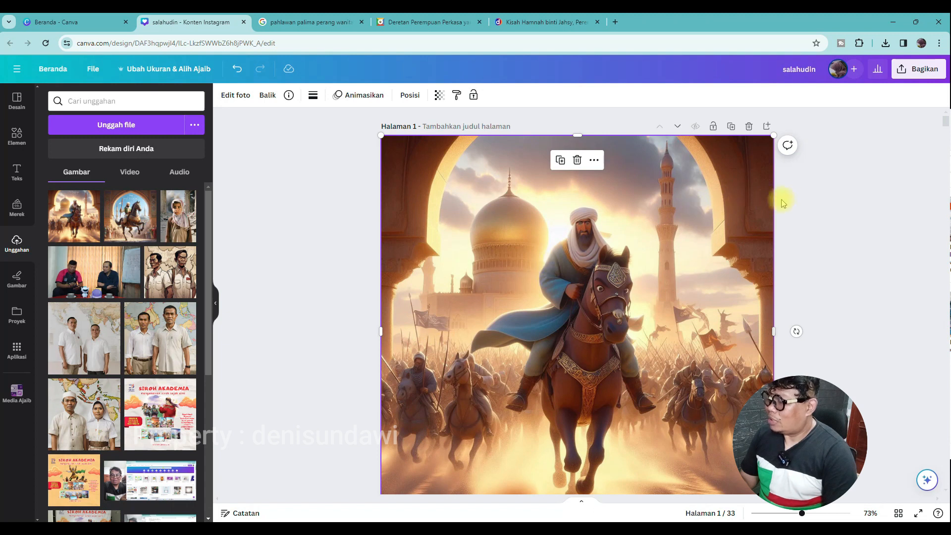
# Add the neon "Team AWESOME" font combination to the page and position it over the lower part of the poster
pyautogui.scroll(-1, 576, 346)
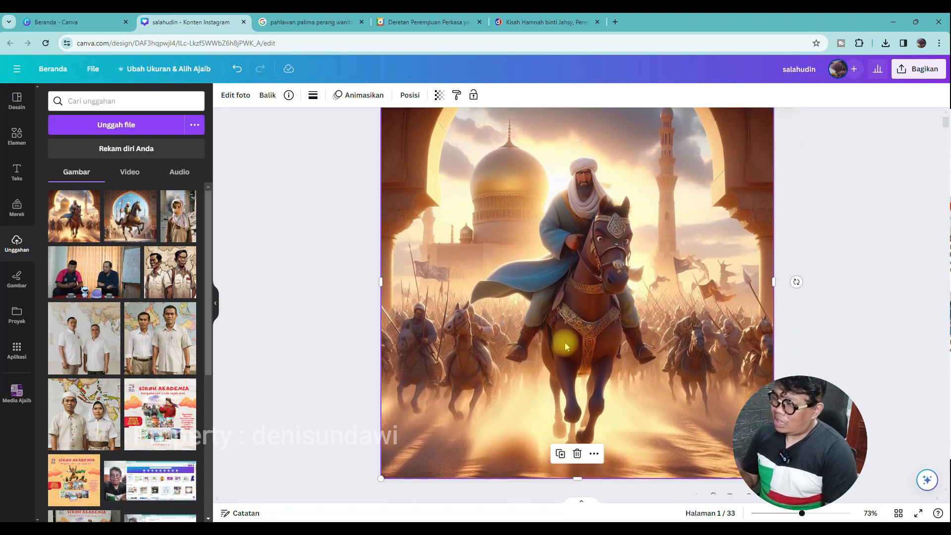
pyautogui.click(327, 25)
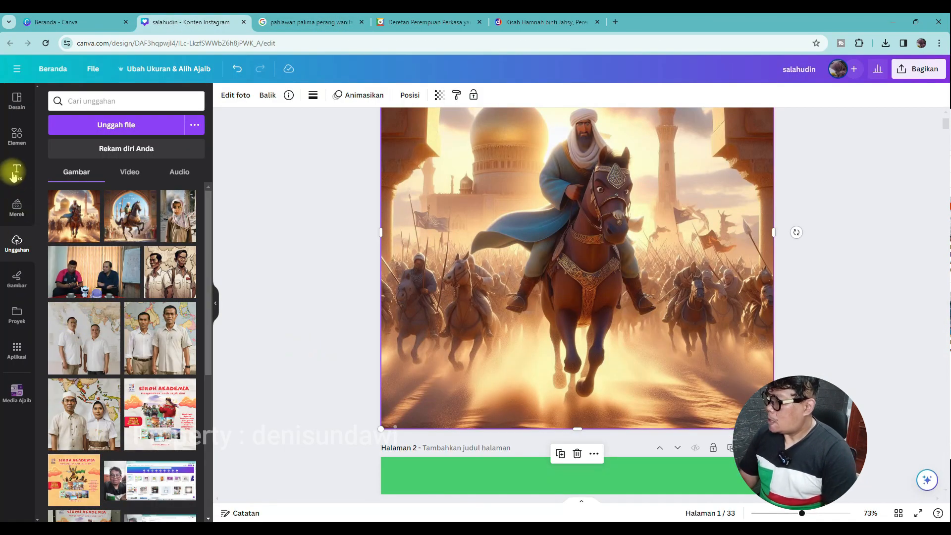
pyautogui.click(16, 171)
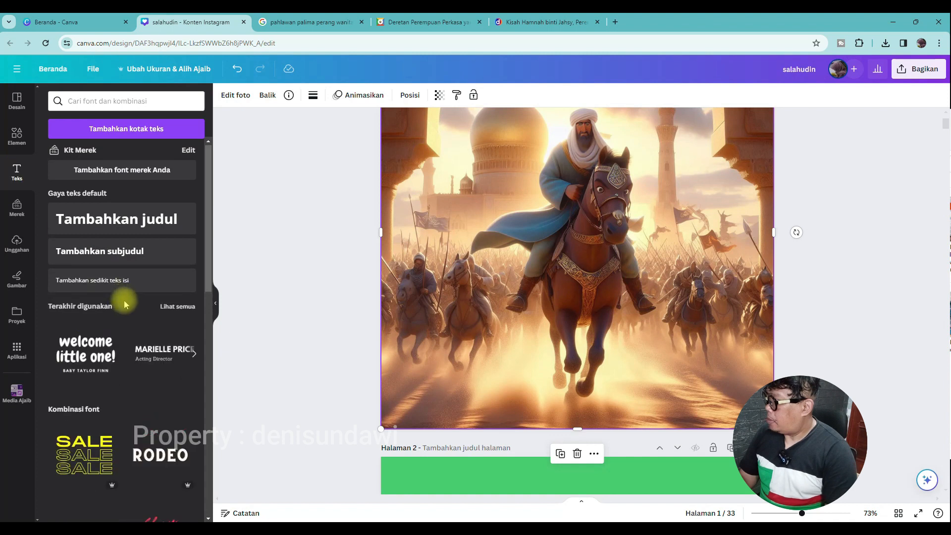
pyautogui.scroll(-5, 124, 302)
pyautogui.scroll(-10, 124, 303)
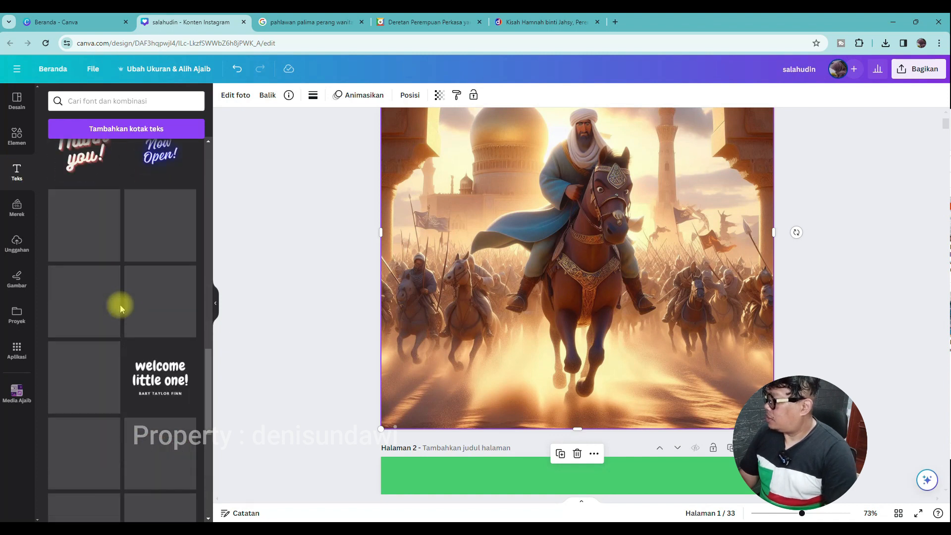
pyautogui.scroll(-6, 120, 309)
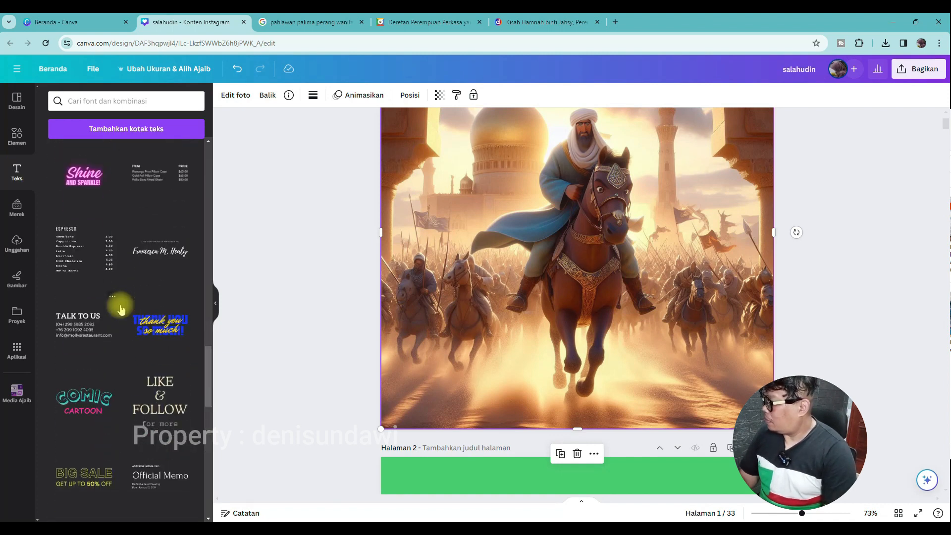
pyautogui.scroll(-5, 120, 309)
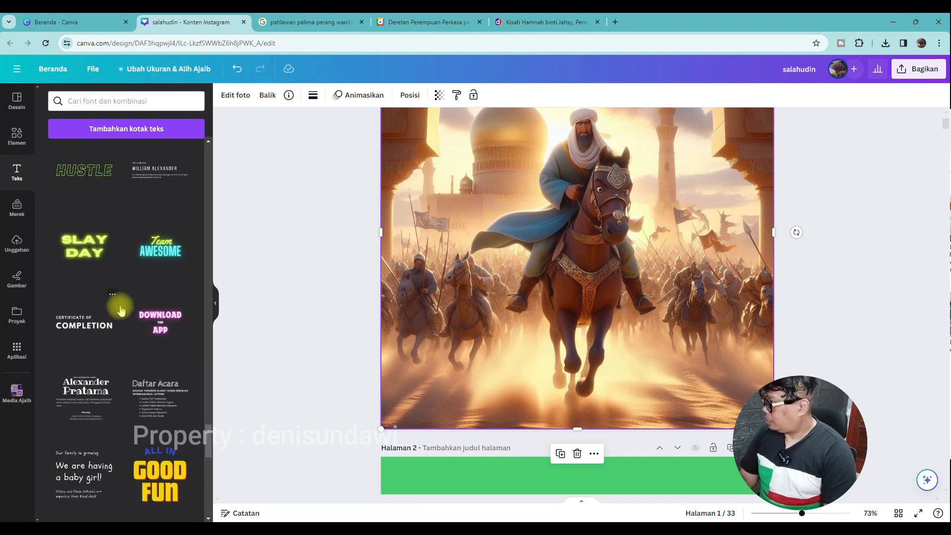
pyautogui.click(155, 202)
pyautogui.moveTo(532, 265); pyautogui.dragTo(541, 370)
pyautogui.click(284, 343)
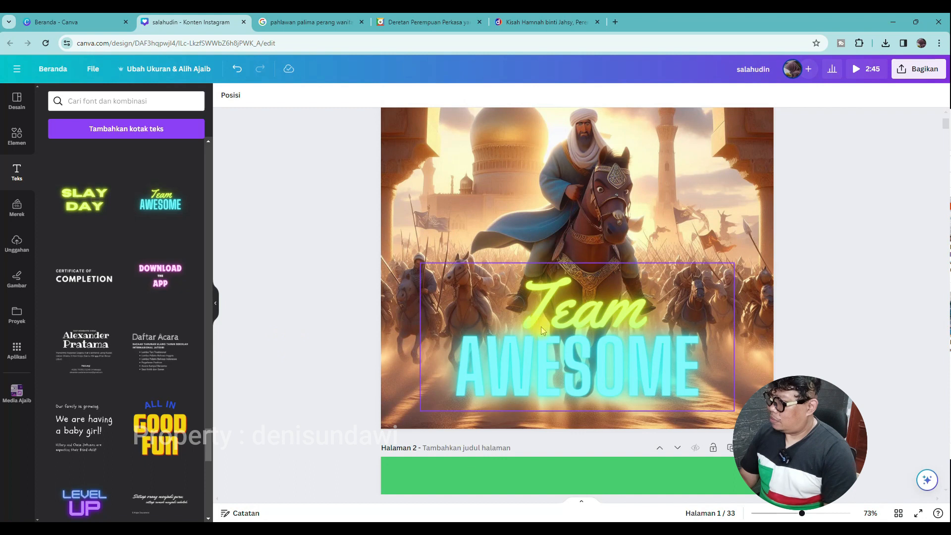
# Replace the word "AWESOME" in the neon text with "KHALID BIN WALIF"
pyautogui.doubleClick(503, 366)
pyautogui.moveTo(471, 364); pyautogui.dragTo(435, 364)
pyautogui.write('KHALID')
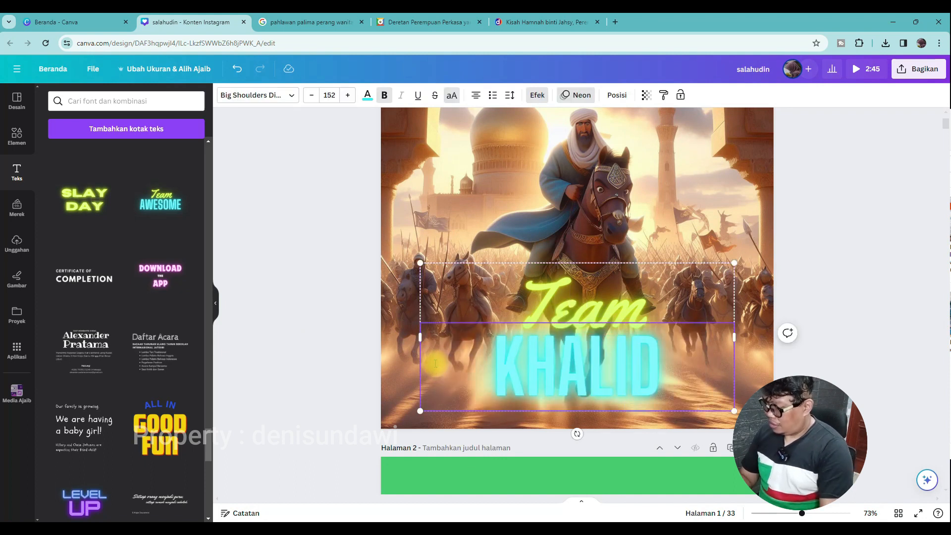
pyautogui.write(' BIN')
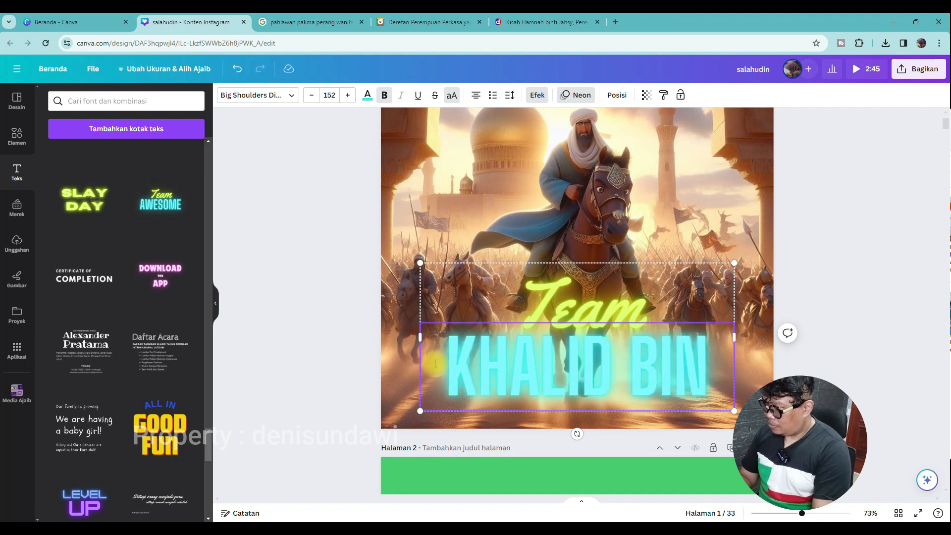
pyautogui.write(' WALIF')
# Scale down the neon text group and centre it near the lower edge of the poster
pyautogui.scroll(-1, 728, 445)
pyautogui.moveTo(728, 446); pyautogui.dragTo(616, 355)
pyautogui.moveTo(615, 297); pyautogui.dragTo(715, 286)
pyautogui.click(314, 278)
pyautogui.moveTo(499, 286); pyautogui.dragTo(505, 328)
pyautogui.click(291, 325)
# Replace the word "Team" in the script line of the neon text with "Pedang Allah"
pyautogui.click(555, 280)
pyautogui.moveTo(547, 280)
pyautogui.mouseDown()
pyautogui.moveTo(632, 279)
pyautogui.moveTo(539, 280)
pyautogui.mouseUp()
pyautogui.write('PEDA')
pyautogui.press('BackSpace')
pyautogui.press('BackSpace')
pyautogui.press('BackSpace')
pyautogui.write('edang')
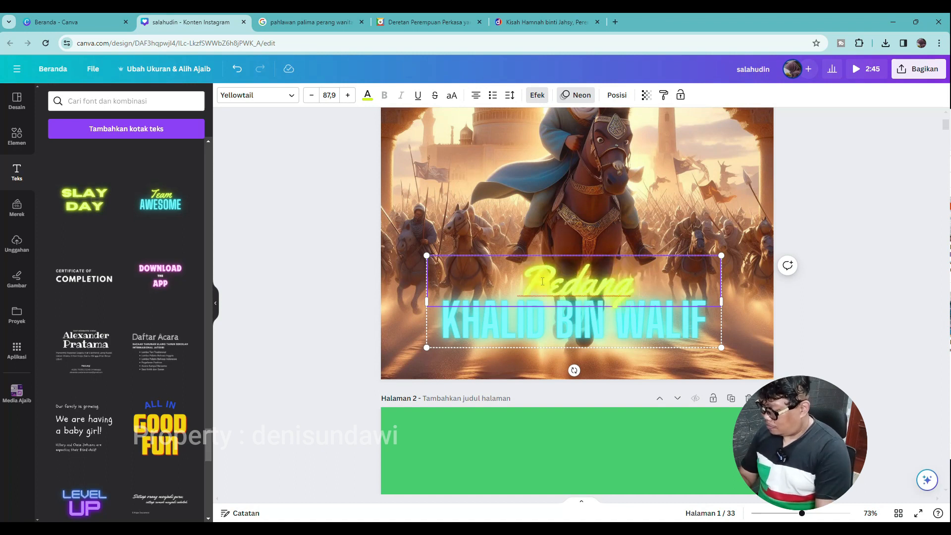
pyautogui.write(' Allah')
pyautogui.click(283, 333)
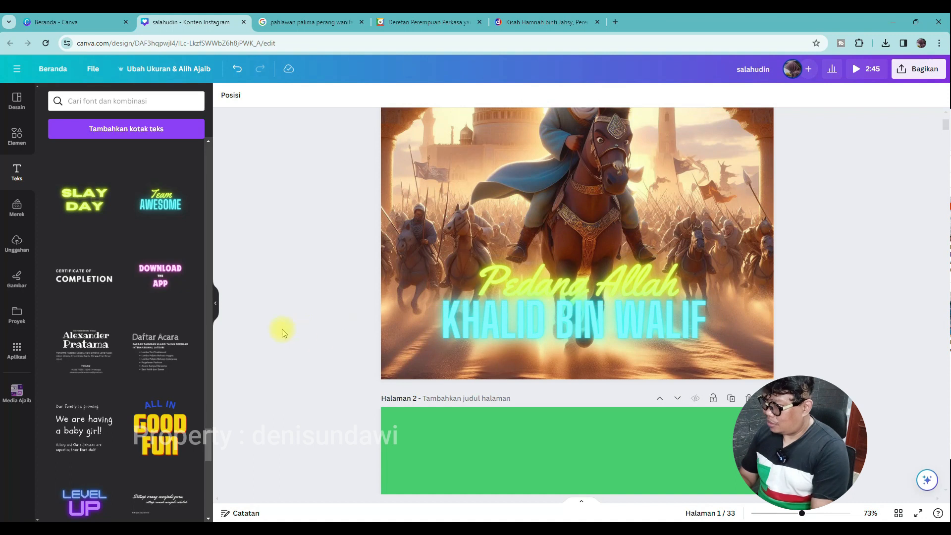
# Try yellow and black on the "KHALID BIN WALIF" line and set its text colour to orange-red #d9532d
pyautogui.scroll(3, 405, 322)
pyautogui.click(507, 414)
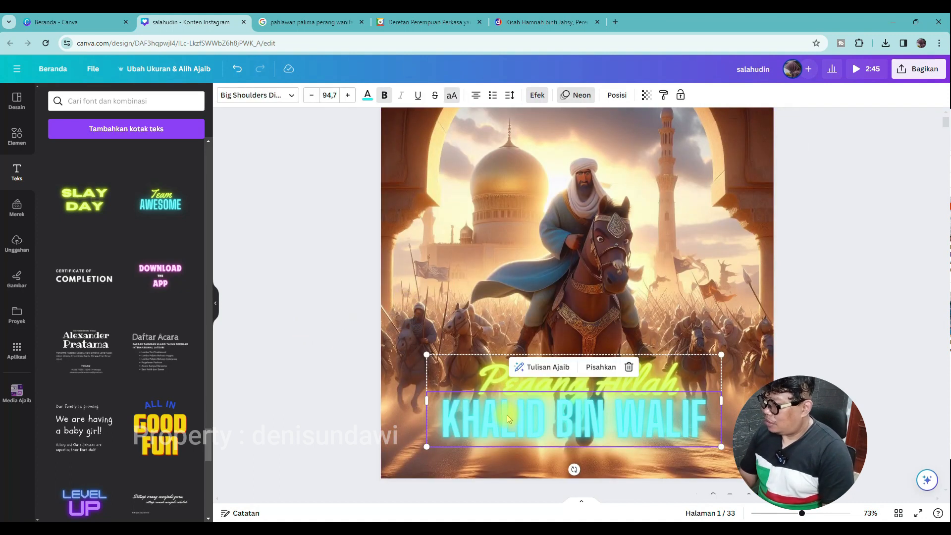
pyautogui.click(367, 95)
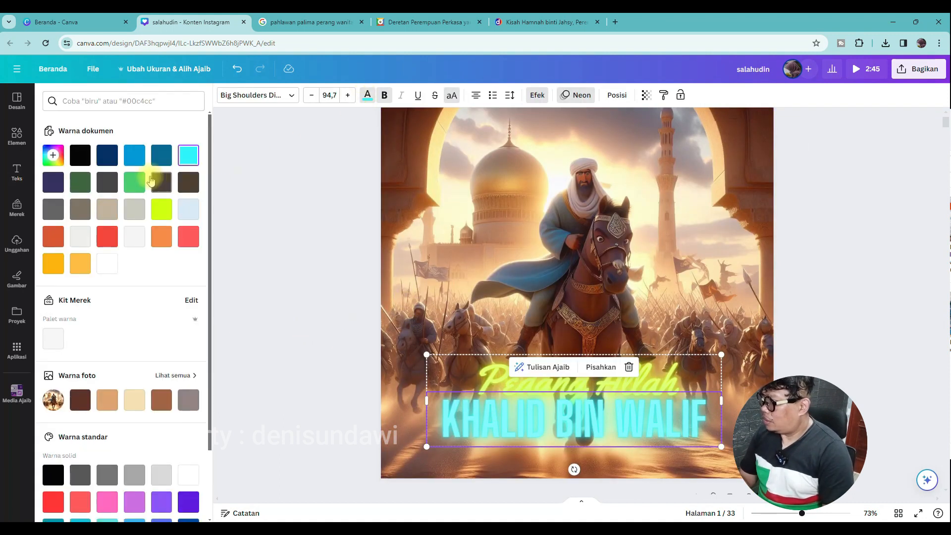
pyautogui.click(51, 239)
pyautogui.click(53, 263)
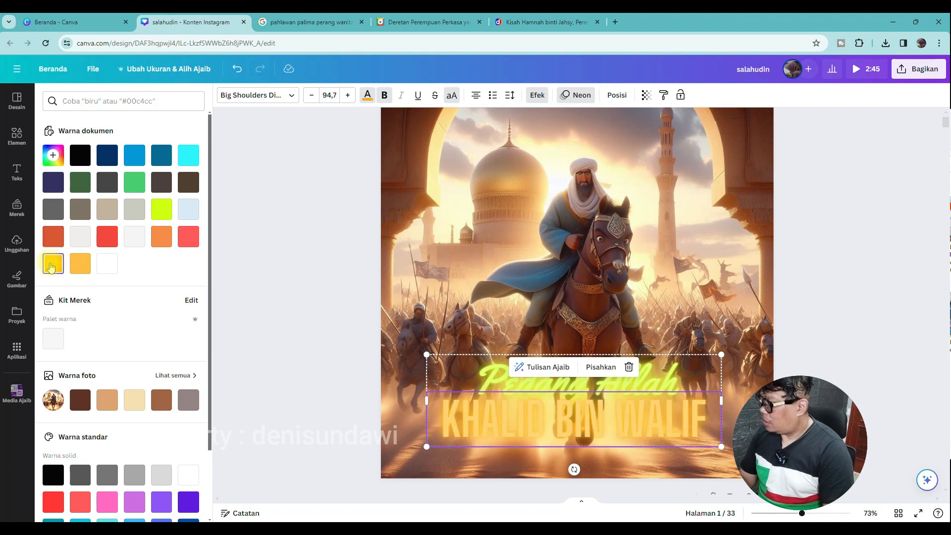
pyautogui.click(81, 156)
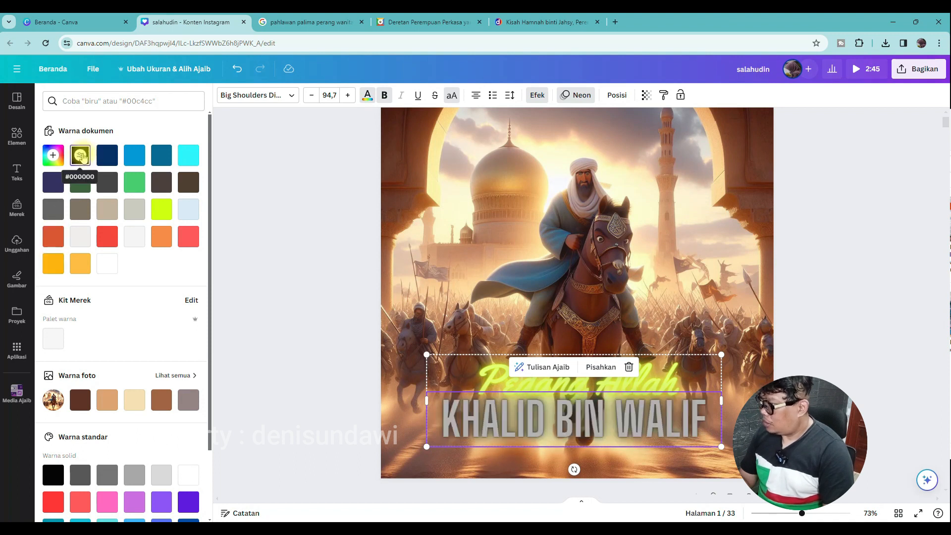
pyautogui.click(53, 240)
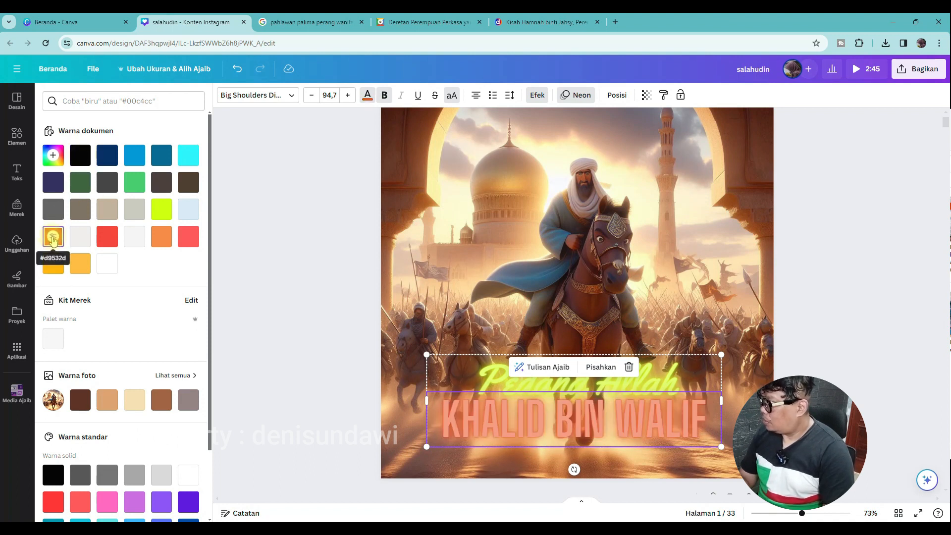
# Set the "KHALID BIN WALIF" line's text colour to red #f44336, try the Ahkio font and set the font to Intro Rust
pyautogui.click(108, 237)
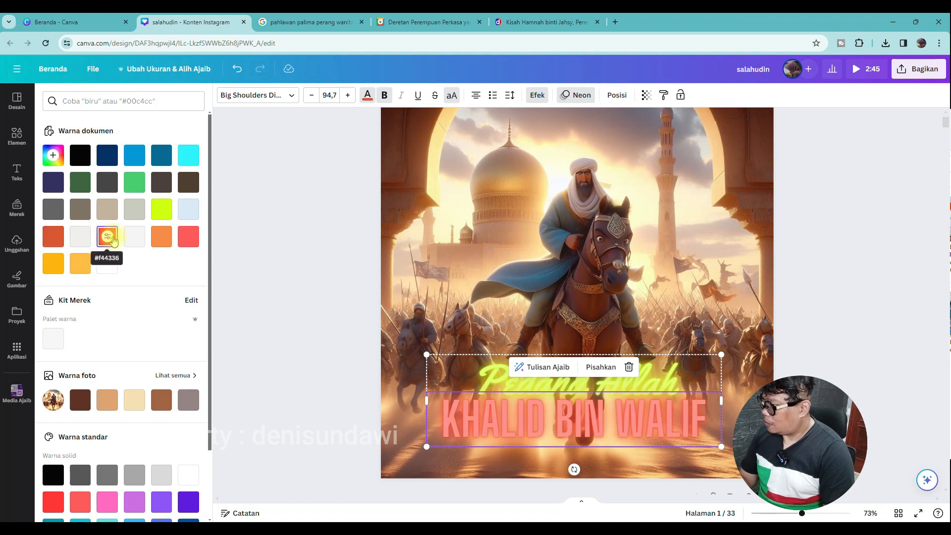
pyautogui.click(264, 99)
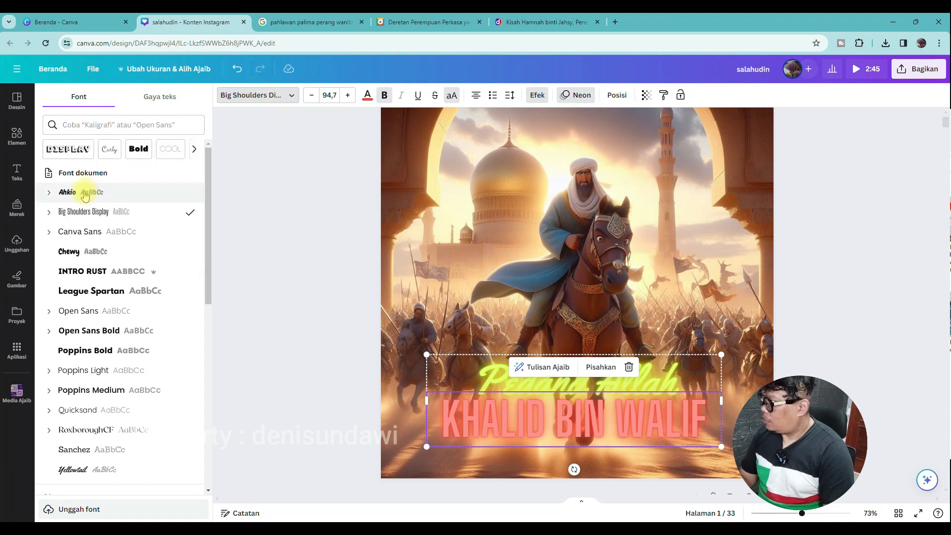
pyautogui.click(85, 193)
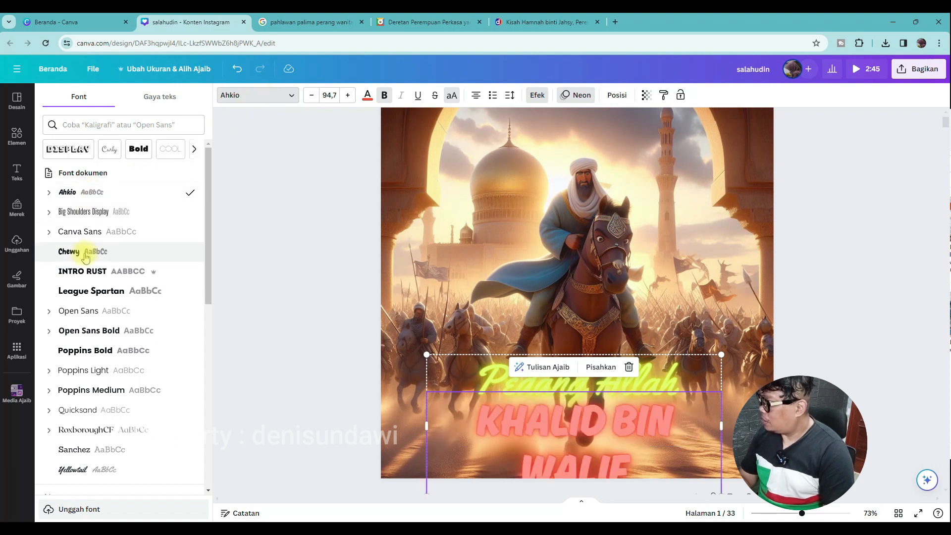
pyautogui.click(87, 269)
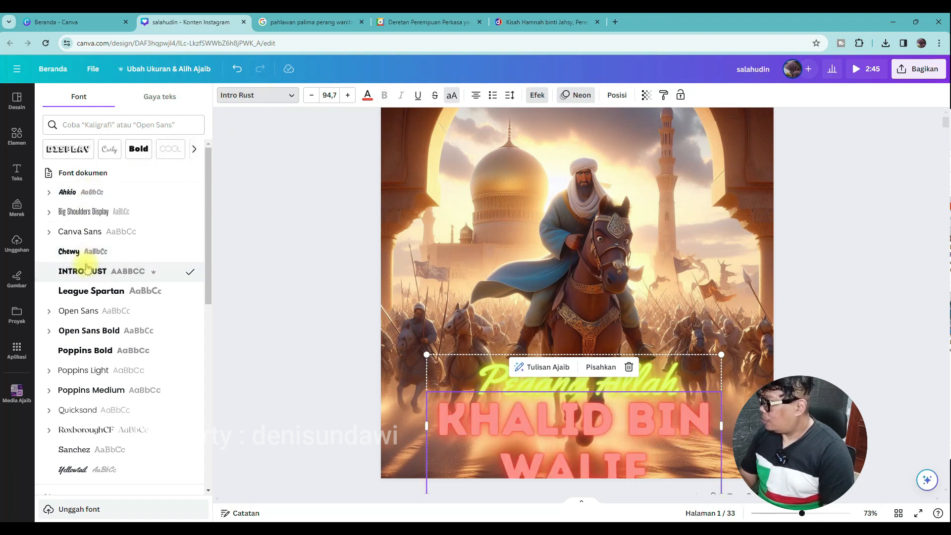
pyautogui.scroll(-3, 89, 270)
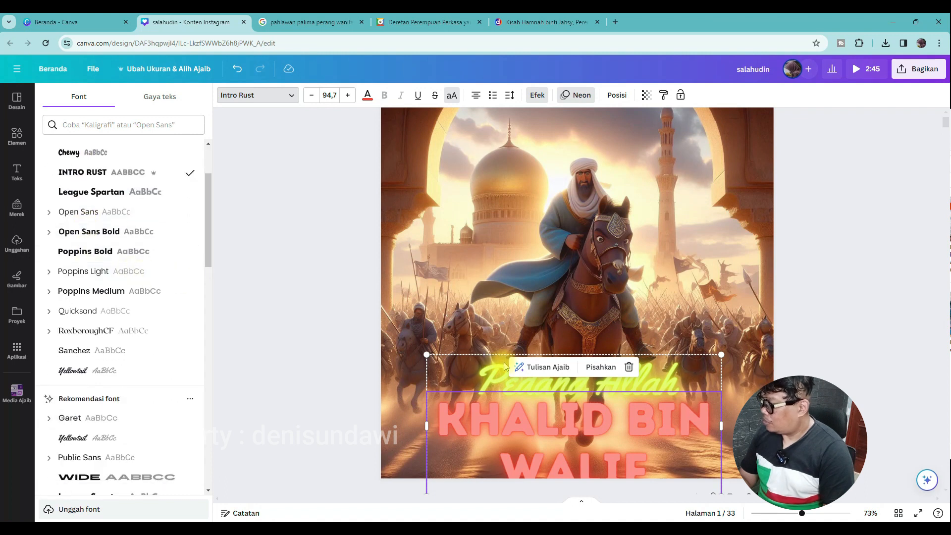
# Resize the title text group so "KHALID BIN WALIF" fits on one line and centre it near the poster's lower edge
pyautogui.scroll(-3, 697, 341)
pyautogui.moveTo(721, 348); pyautogui.dragTo(666, 310)
pyautogui.moveTo(662, 270); pyautogui.dragTo(615, 284)
pyautogui.moveTo(397, 301); pyautogui.dragTo(428, 295)
pyautogui.moveTo(532, 277); pyautogui.dragTo(523, 279)
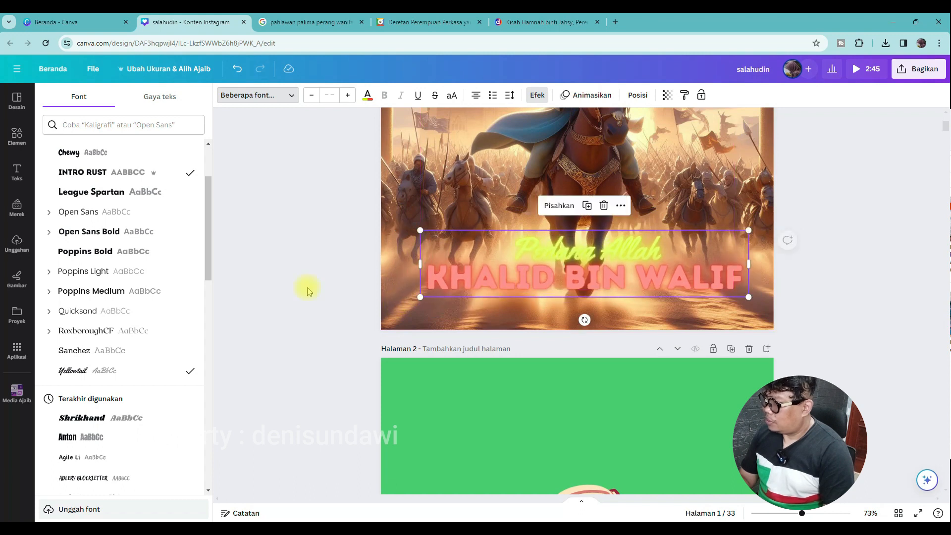
# Try blue as the text colour of the script line "Pedang Allah"
pyautogui.click(433, 254)
pyautogui.click(567, 248)
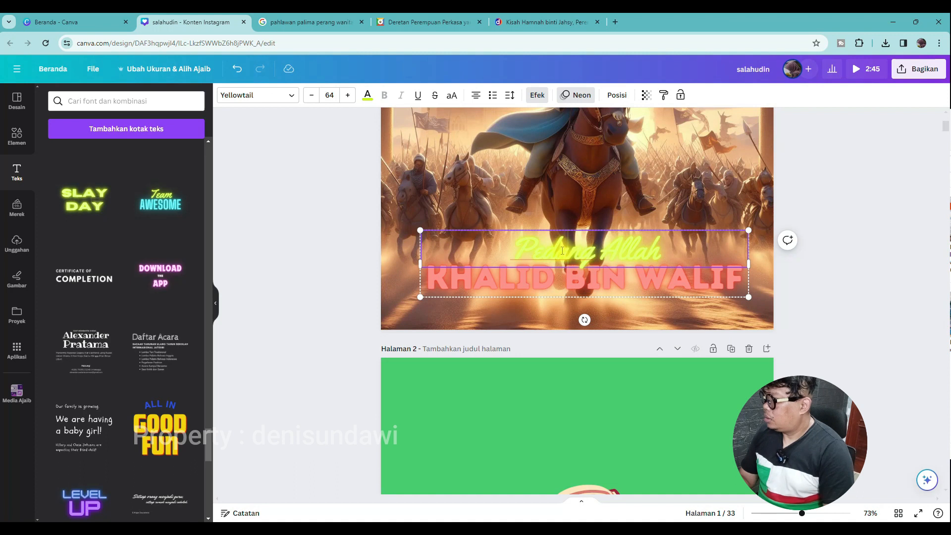
pyautogui.moveTo(520, 247); pyautogui.dragTo(684, 247)
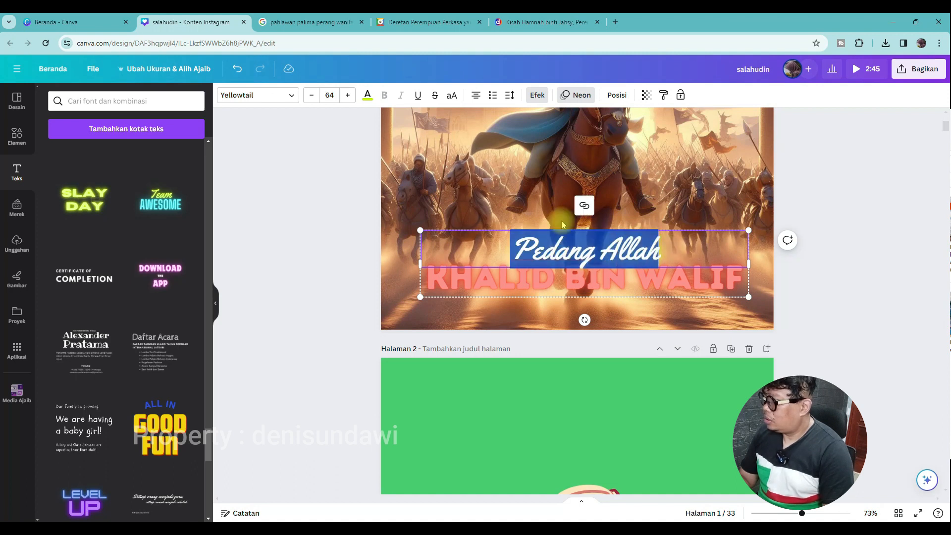
pyautogui.click(367, 96)
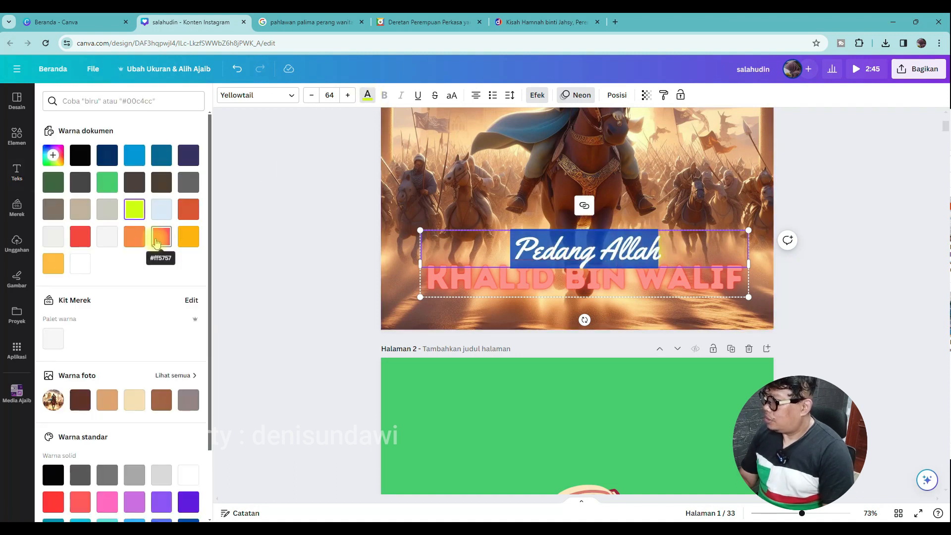
pyautogui.click(136, 154)
pyautogui.click(341, 210)
pyautogui.click(416, 304)
# Try amber as the text colour of the script line "Pedang Allah"
pyautogui.click(524, 252)
pyautogui.moveTo(520, 248); pyautogui.dragTo(676, 250)
pyautogui.click(368, 95)
pyautogui.click(159, 236)
pyautogui.click(320, 274)
# Try white as the text colour of the script line "Pedang Allah"
pyautogui.click(524, 252)
pyautogui.moveTo(515, 248); pyautogui.dragTo(661, 251)
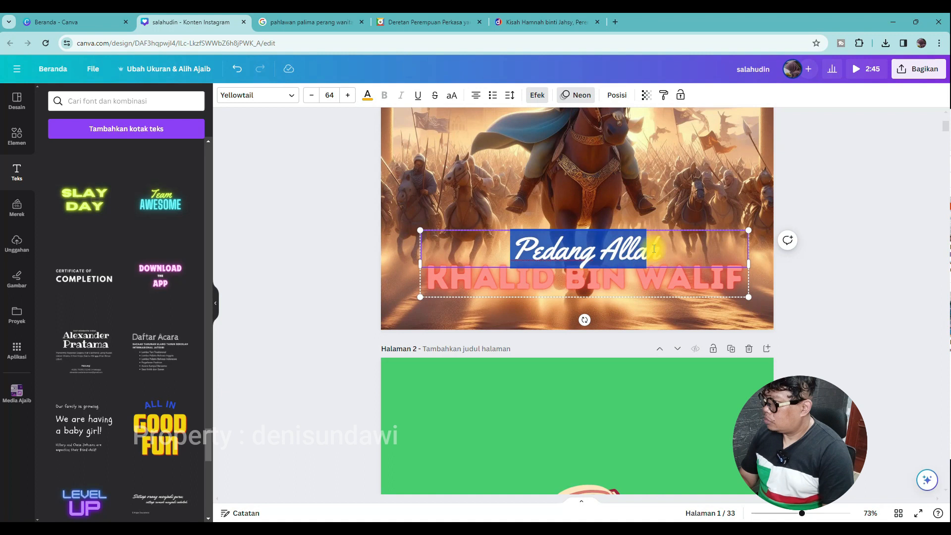
pyautogui.click(368, 95)
pyautogui.click(319, 267)
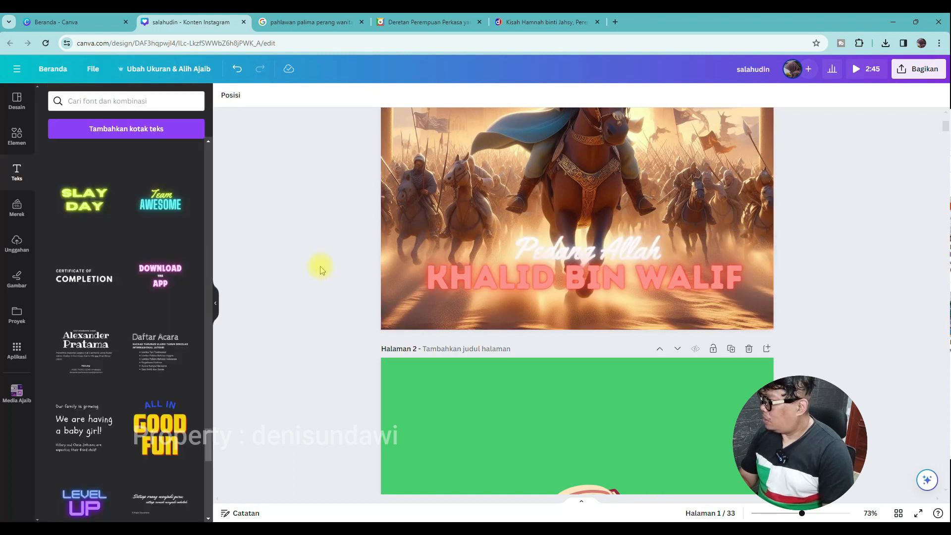
# Lower the neon effect's intensity on the "Pedang Allah" line
pyautogui.click(519, 251)
pyautogui.moveTo(514, 250); pyautogui.dragTo(661, 251)
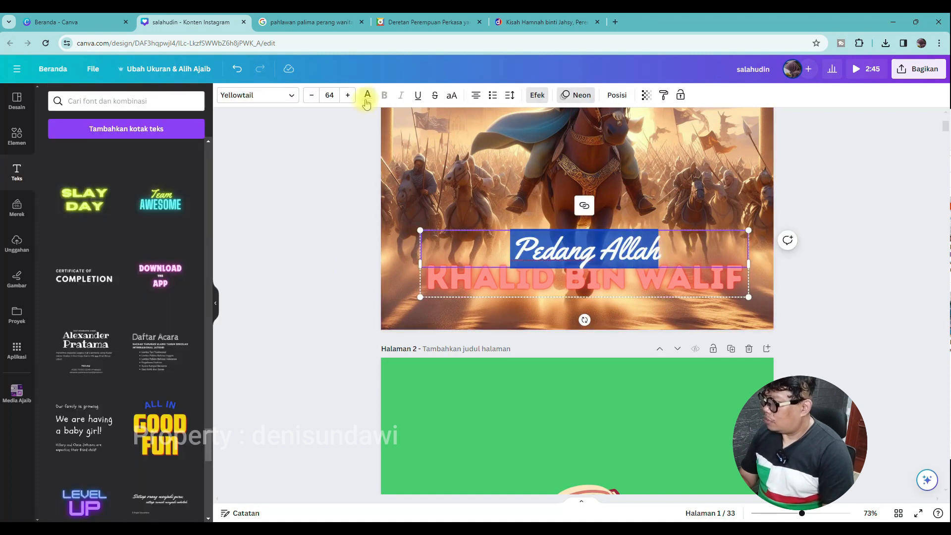
pyautogui.click(537, 95)
pyautogui.moveTo(116, 354)
pyautogui.mouseDown()
pyautogui.moveTo(136, 358)
pyautogui.moveTo(103, 358)
pyautogui.mouseUp()
pyautogui.click(313, 313)
# Try orange-red as the text colour of the script line "Pedang Allah"
pyautogui.click(577, 251)
pyautogui.moveTo(516, 251); pyautogui.dragTo(668, 251)
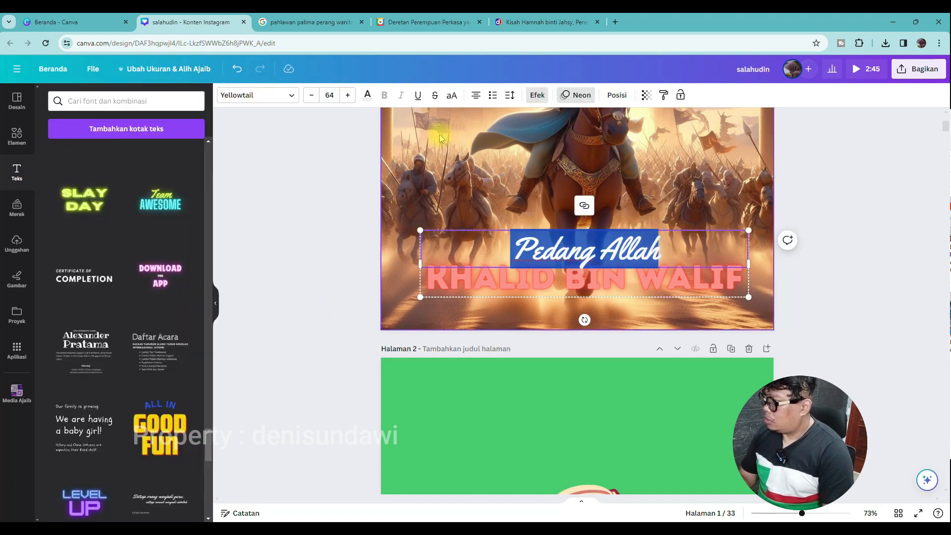
pyautogui.click(367, 95)
pyautogui.click(161, 210)
pyautogui.click(289, 262)
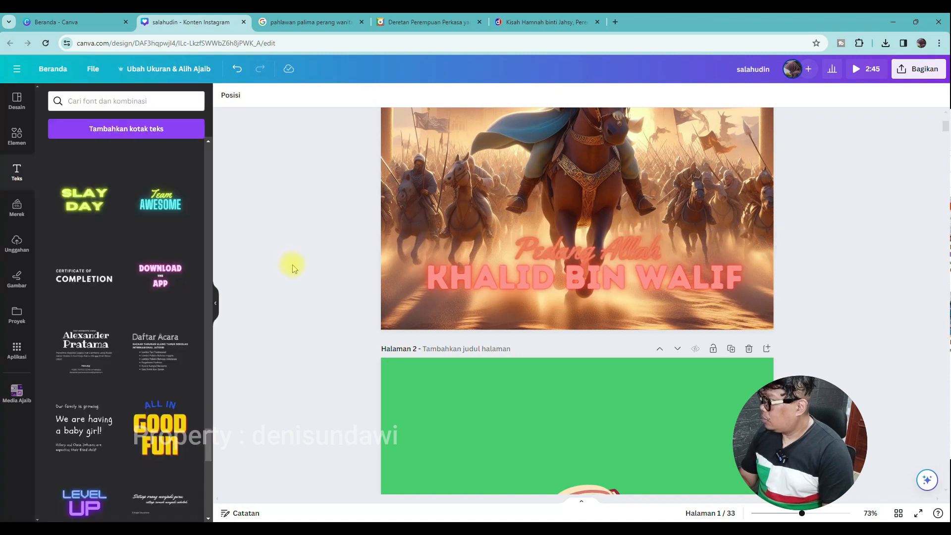
# Try black as the text colour of the script line "Pedang Allah"
pyautogui.click(524, 256)
pyautogui.moveTo(537, 249); pyautogui.dragTo(700, 249)
pyautogui.click(367, 95)
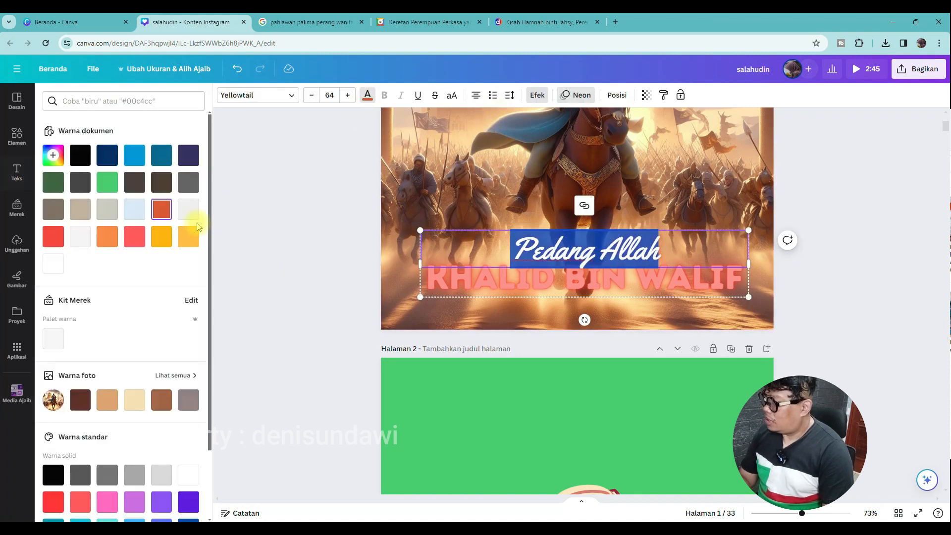
pyautogui.click(80, 155)
pyautogui.click(316, 258)
# Apply the Kerangka outline effect to the "KHALID BIN WALIF" line and try amber as its outline colour
pyautogui.scroll(3, 396, 324)
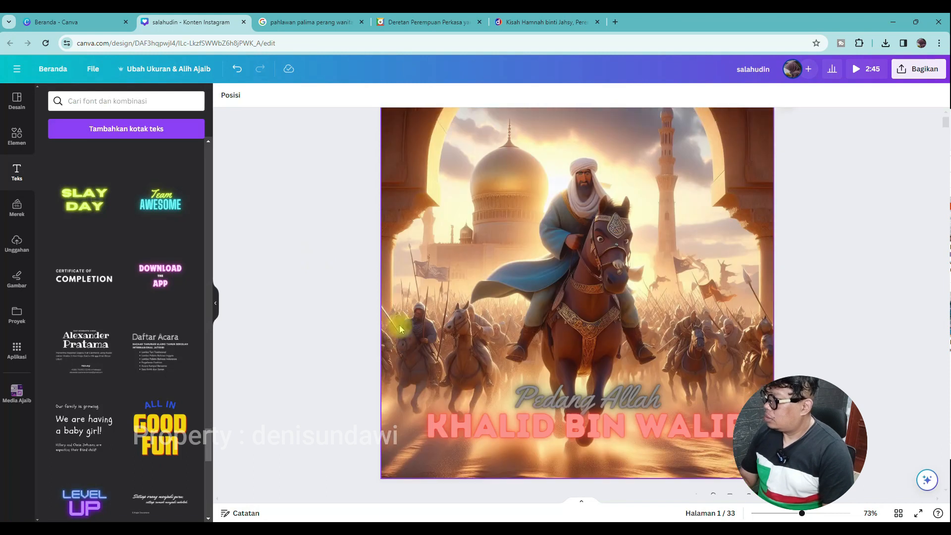
pyautogui.click(467, 377)
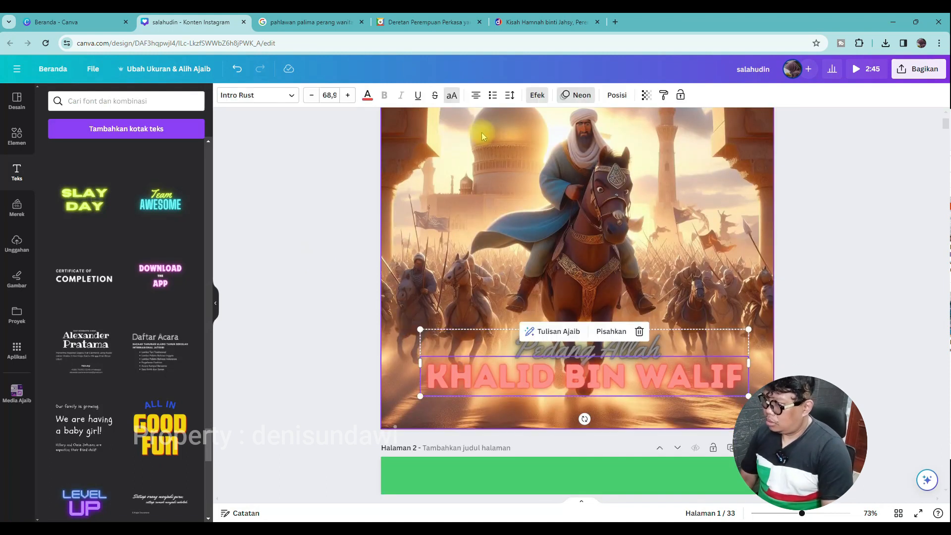
pyautogui.click(537, 94)
pyautogui.click(172, 224)
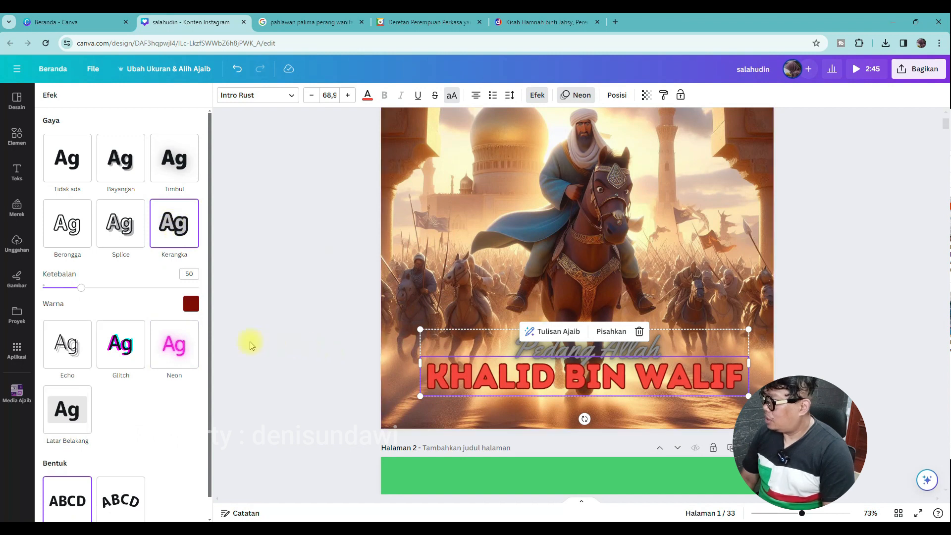
pyautogui.click(191, 304)
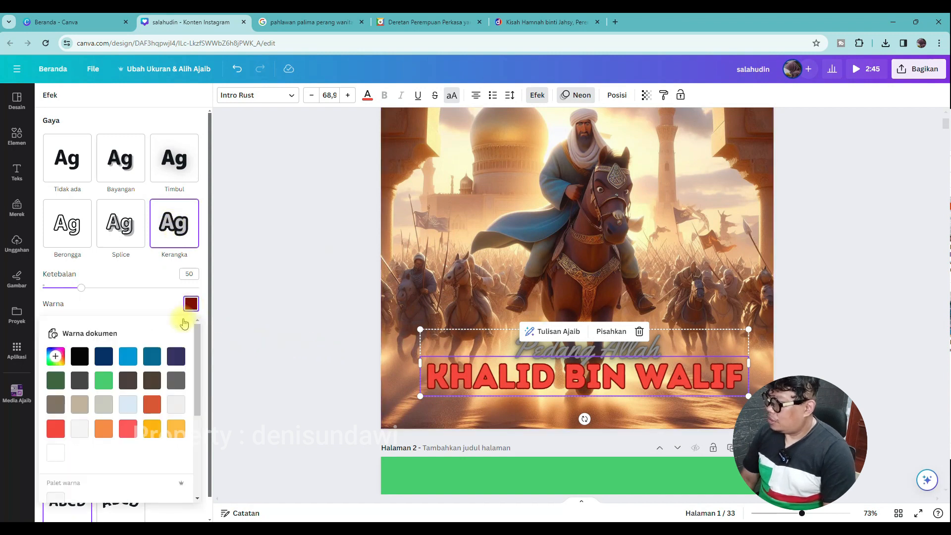
pyautogui.click(153, 427)
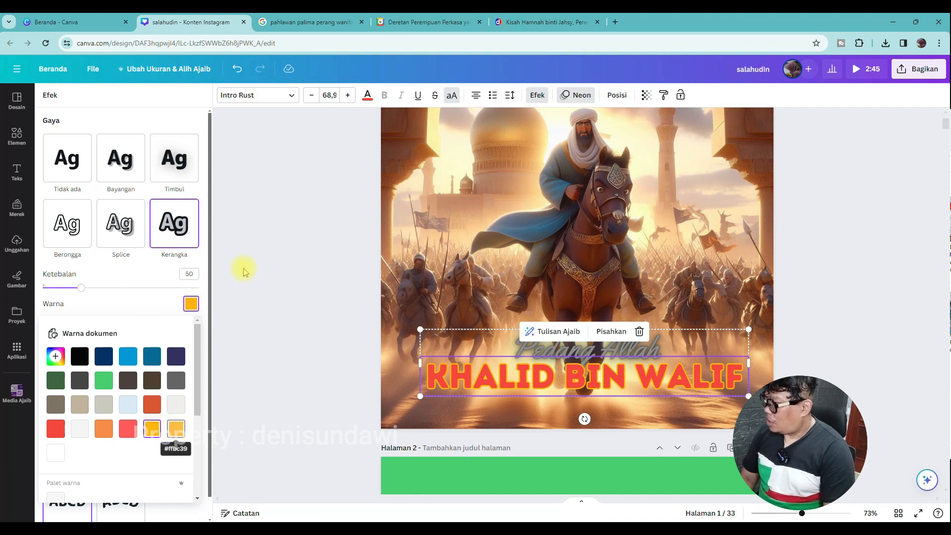
# Set the "KHALID BIN WALIF" line's text colour to #ffbc39 and its outline colour to dark grey
pyautogui.click(368, 94)
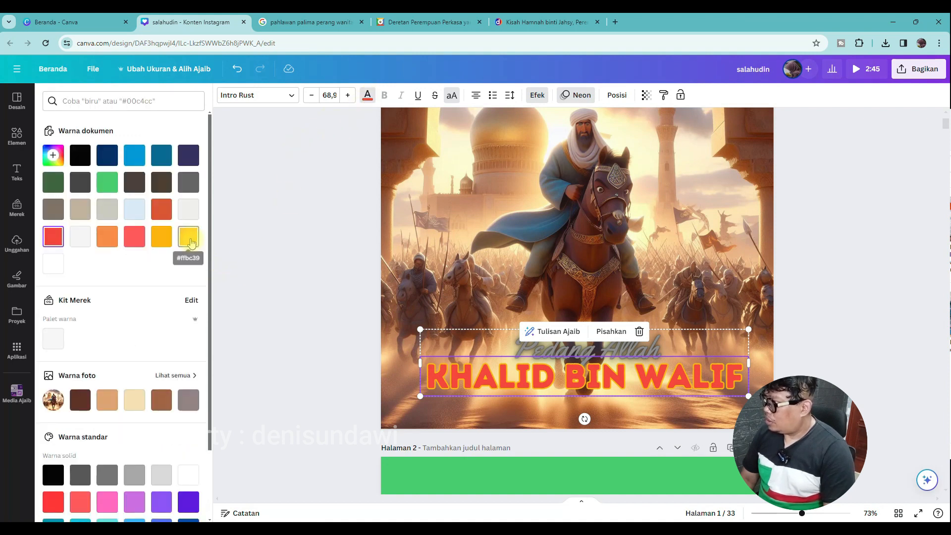
pyautogui.click(189, 237)
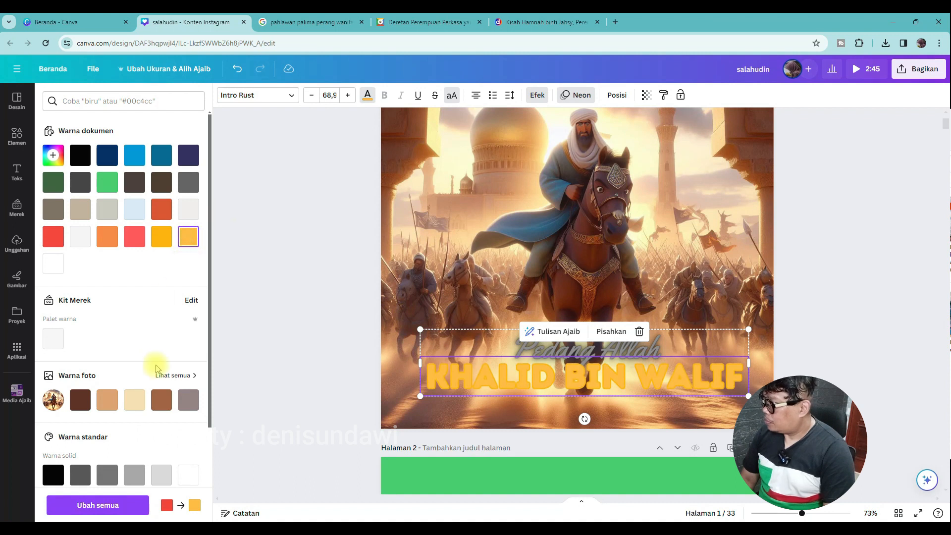
pyautogui.click(537, 95)
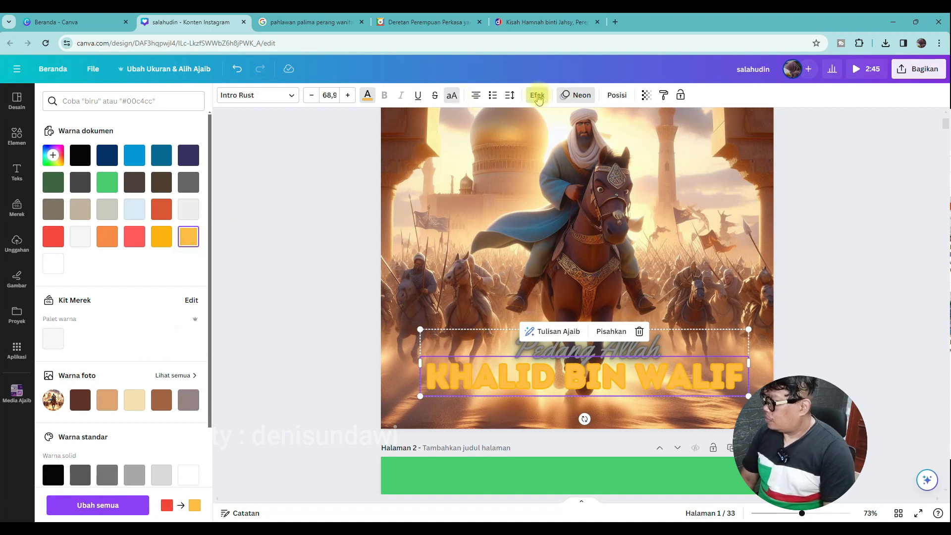
pyautogui.click(191, 304)
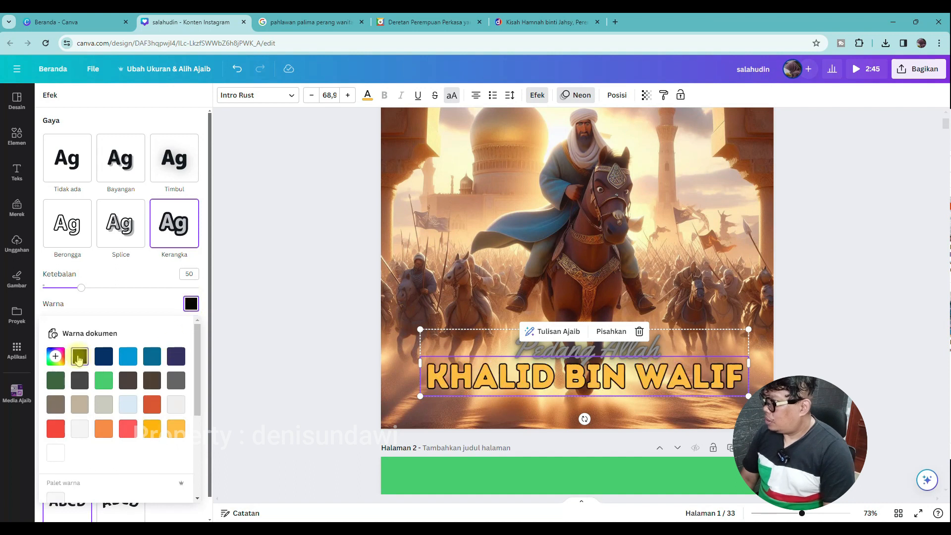
pyautogui.click(82, 405)
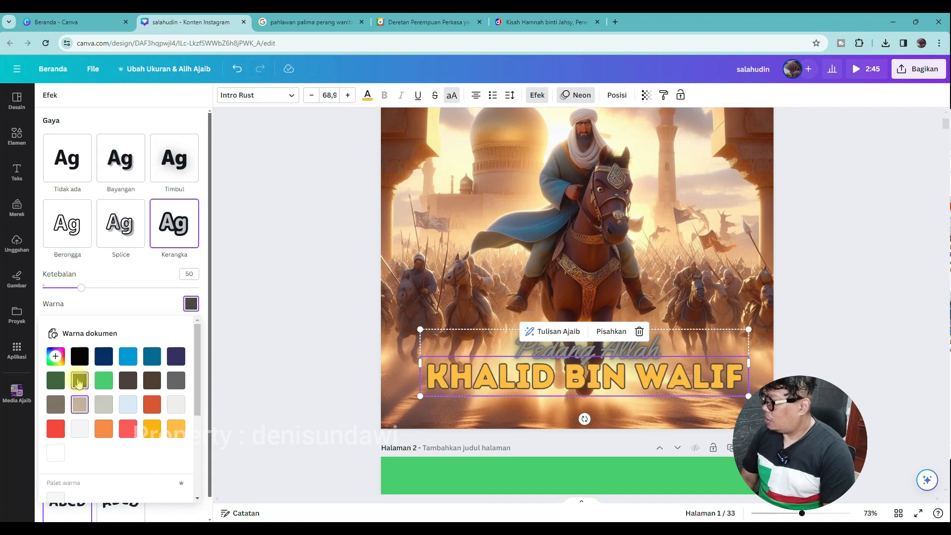
pyautogui.click(307, 340)
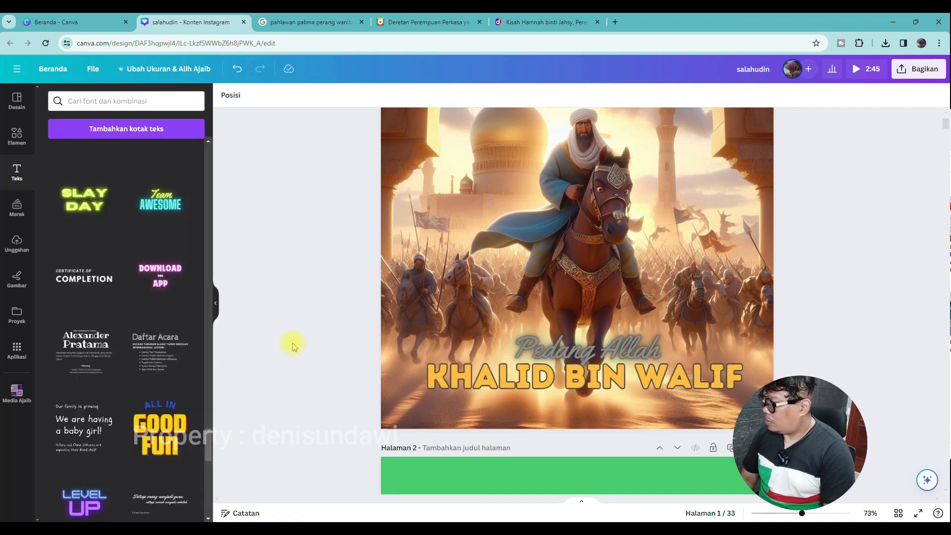
# Replace the neon effect on the "Pedang Allah" line with the Kerangka outline effect
pyautogui.click(554, 351)
pyautogui.doubleClick(555, 349)
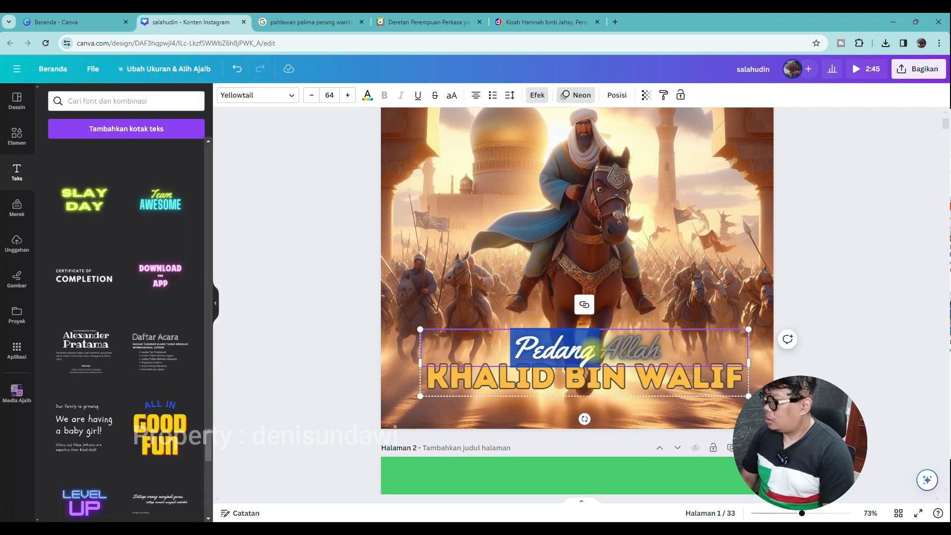
pyautogui.moveTo(662, 348); pyautogui.dragTo(511, 348)
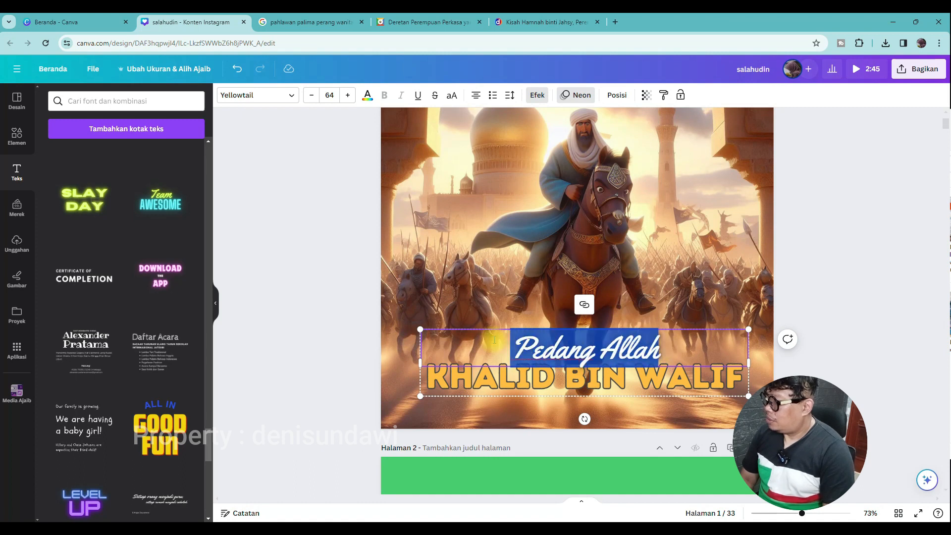
pyautogui.click(574, 95)
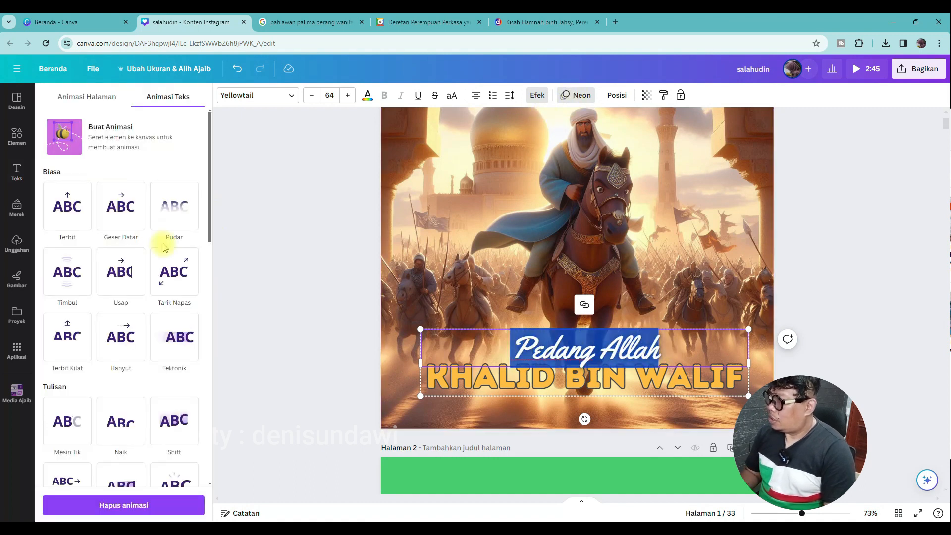
pyautogui.click(576, 96)
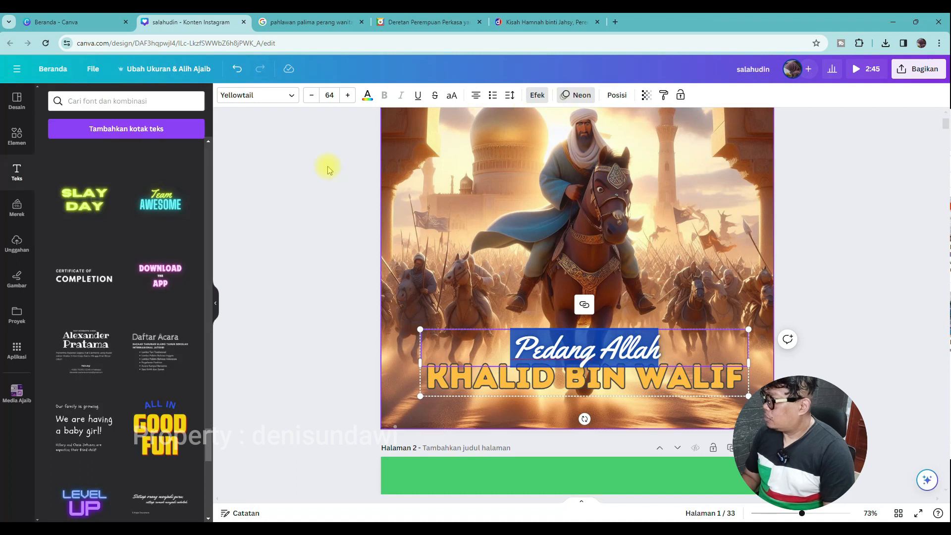
pyautogui.click(540, 97)
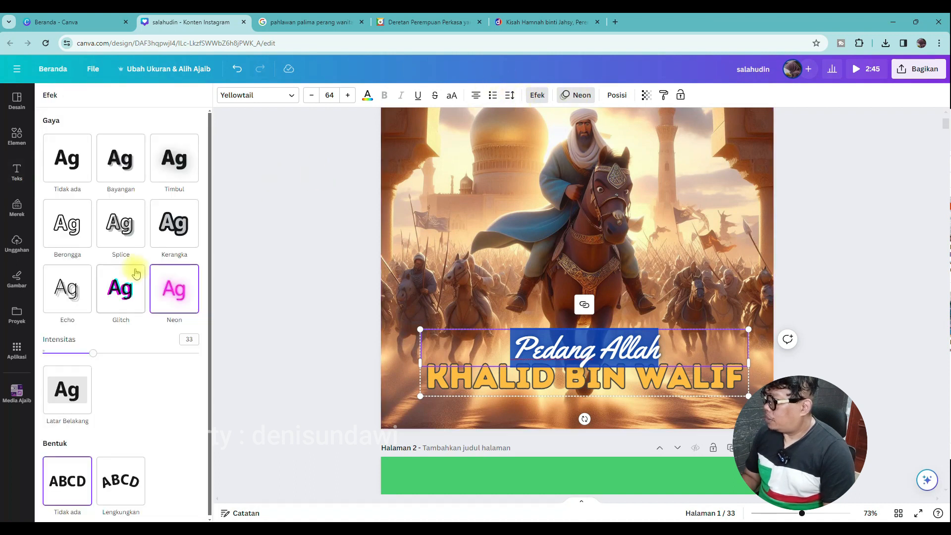
pyautogui.click(176, 231)
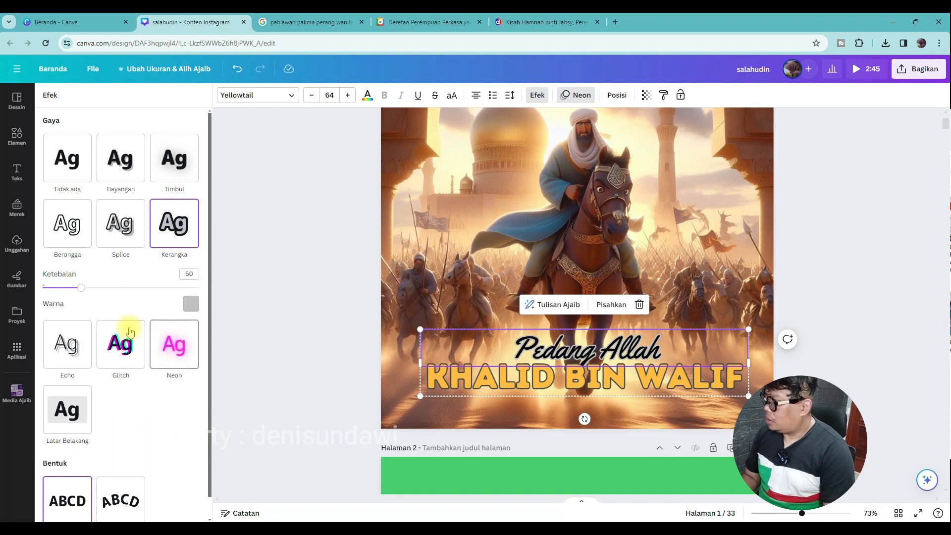
# Set the "Pedang Allah" line's text colour to solid red and open its effect settings
pyautogui.click(367, 97)
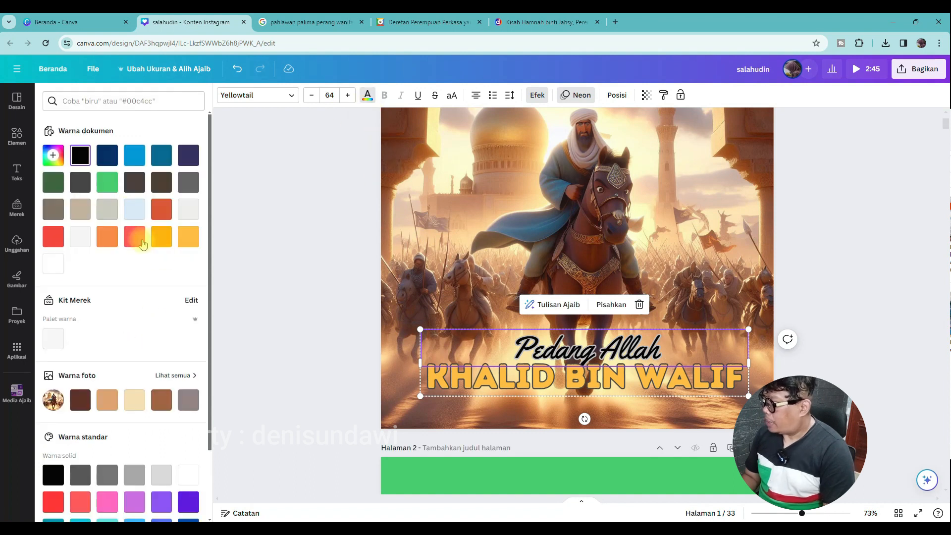
pyautogui.click(59, 493)
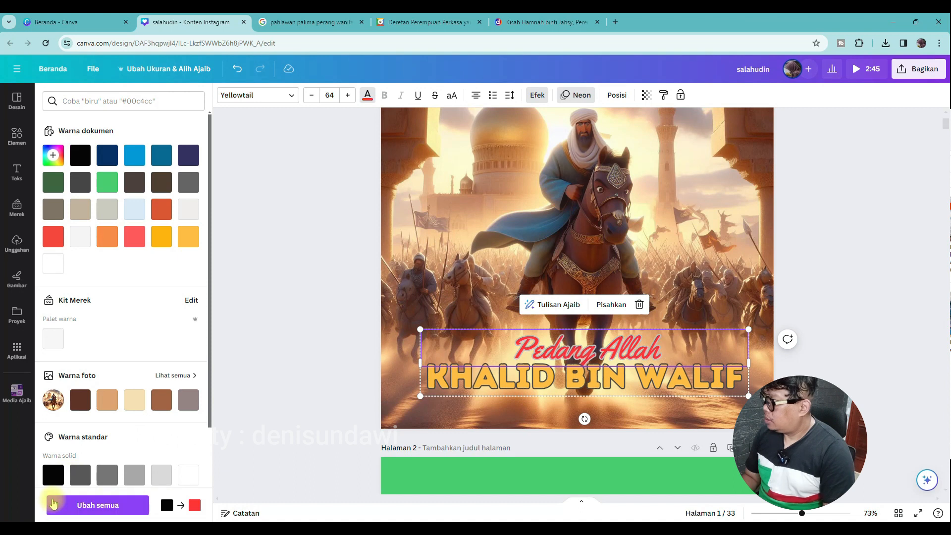
pyautogui.click(539, 98)
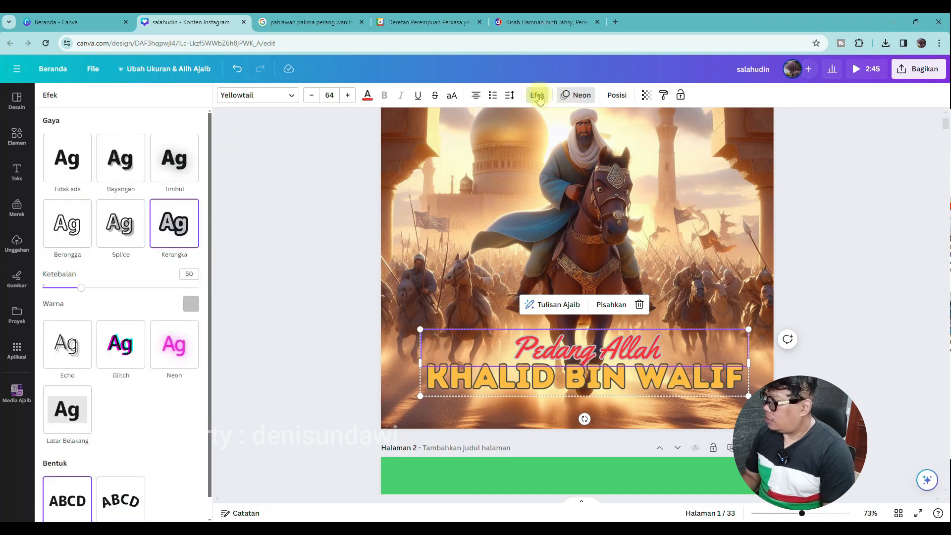
# Try several outline colours on the "Pedang Allah" line and settle on dark blue #002c66
pyautogui.click(191, 303)
pyautogui.click(82, 362)
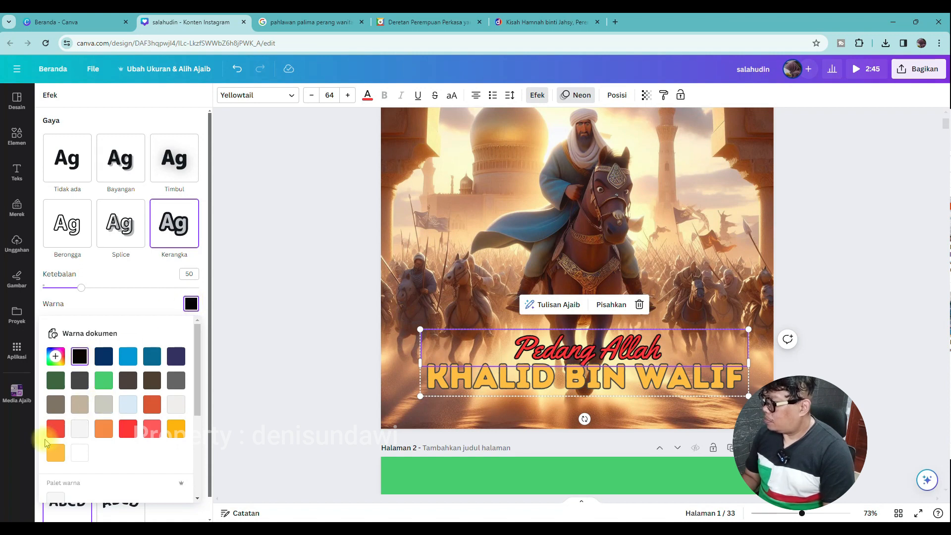
pyautogui.click(51, 453)
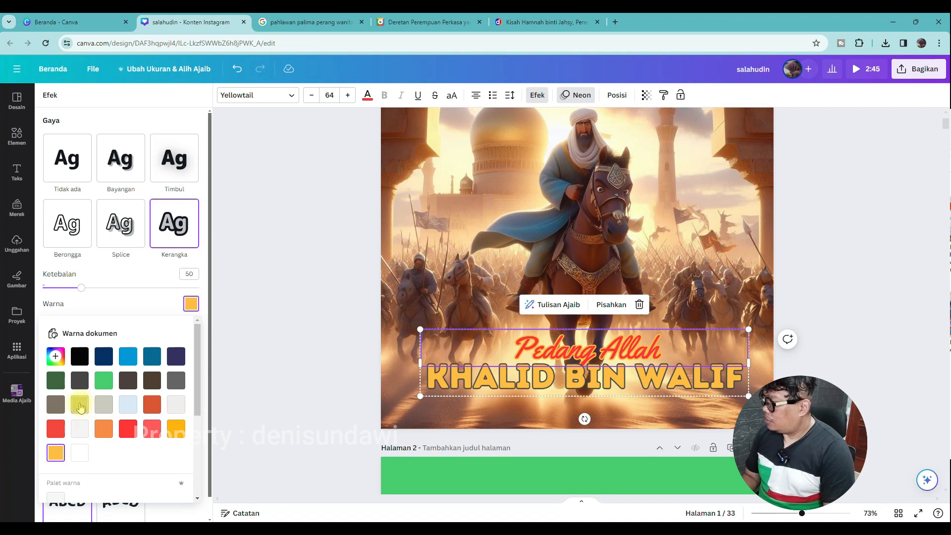
pyautogui.click(82, 381)
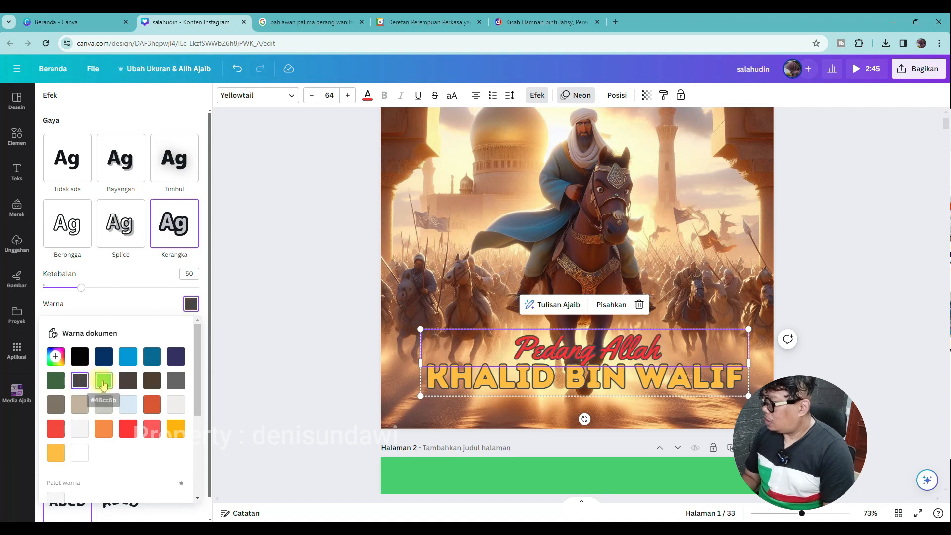
pyautogui.click(103, 380)
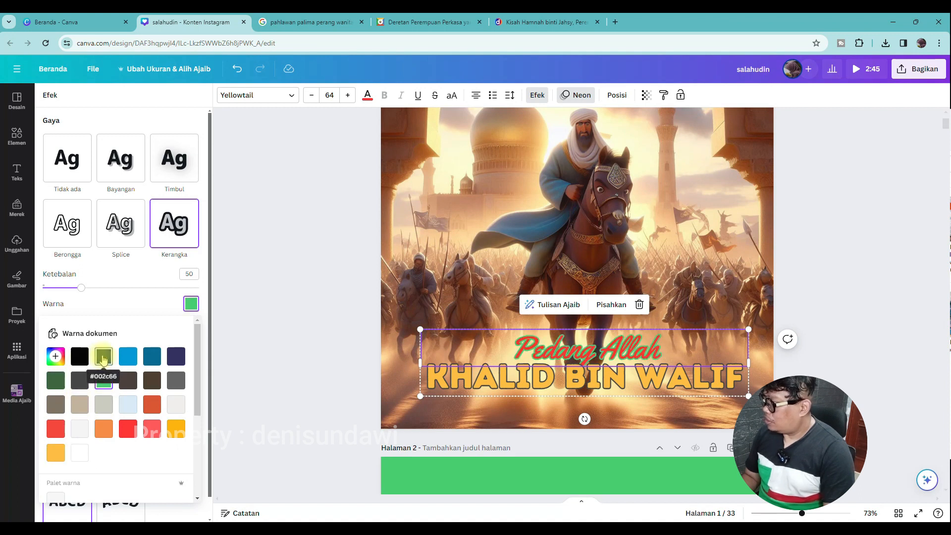
pyautogui.click(104, 356)
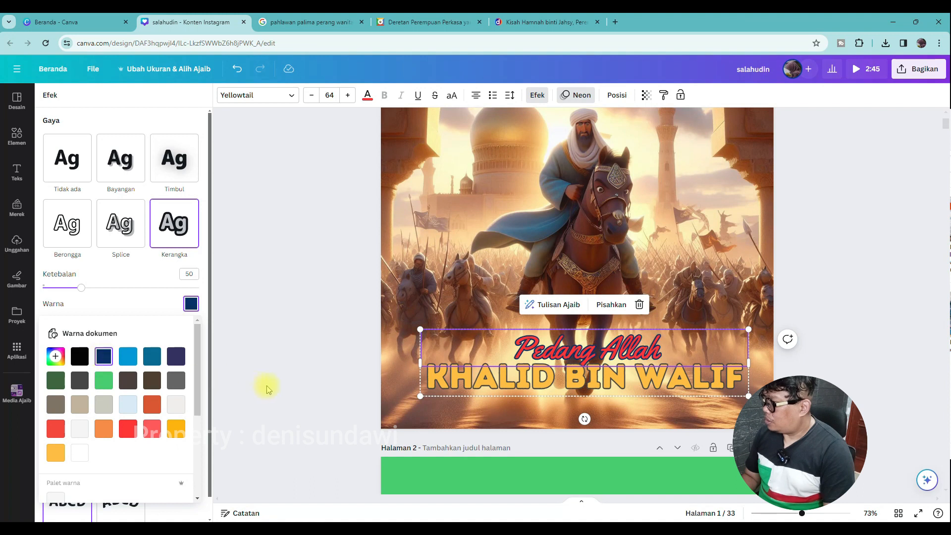
pyautogui.click(292, 385)
pyautogui.click(295, 385)
# Shrink the grouped title so "KHALID BIN WALIF" is at size 63,4 and centre it horizontally on the poster
pyautogui.scroll(-1, 403, 343)
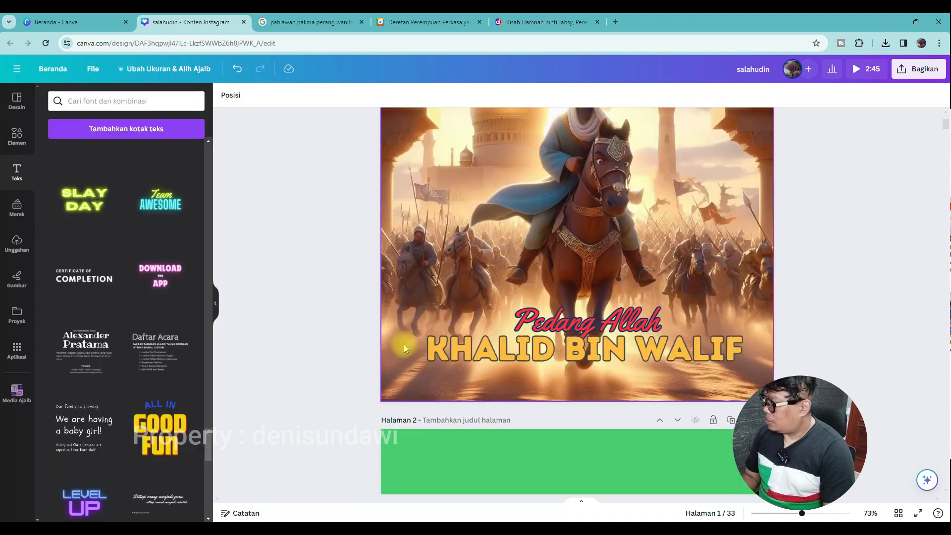
pyautogui.scroll(-1, 403, 344)
pyautogui.click(477, 334)
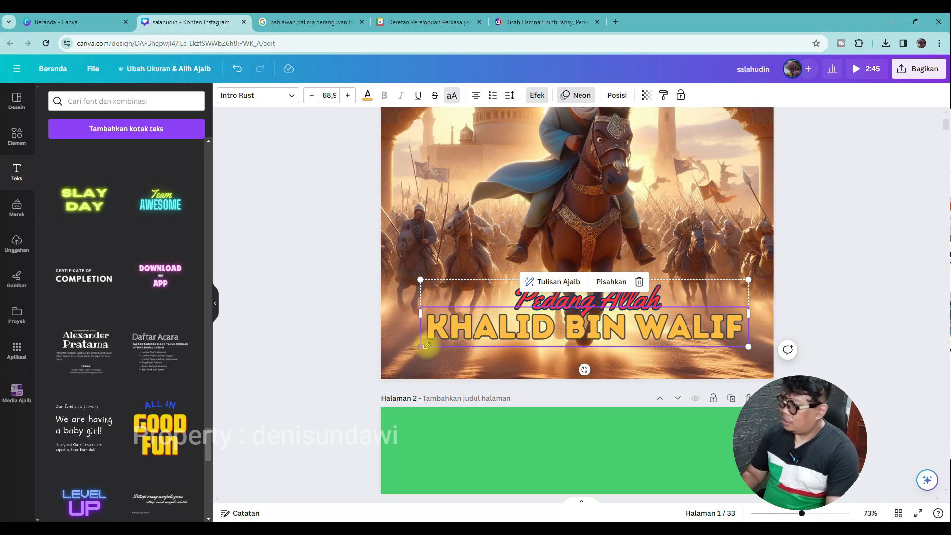
pyautogui.moveTo(426, 345); pyautogui.dragTo(447, 344)
pyautogui.moveTo(537, 323); pyautogui.dragTo(517, 325)
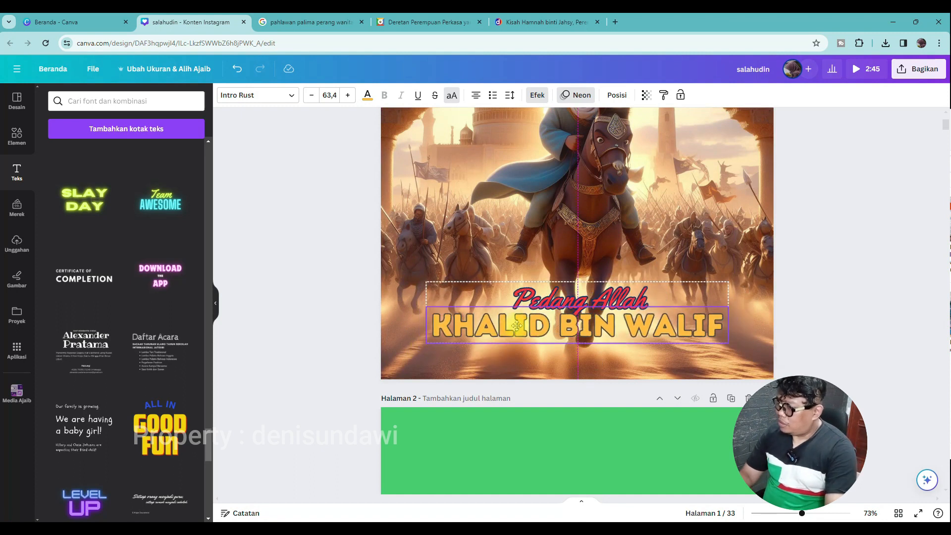
# Examine the whole first page to judge the poster artwork together with the two-line title
pyautogui.scroll(3, 337, 363)
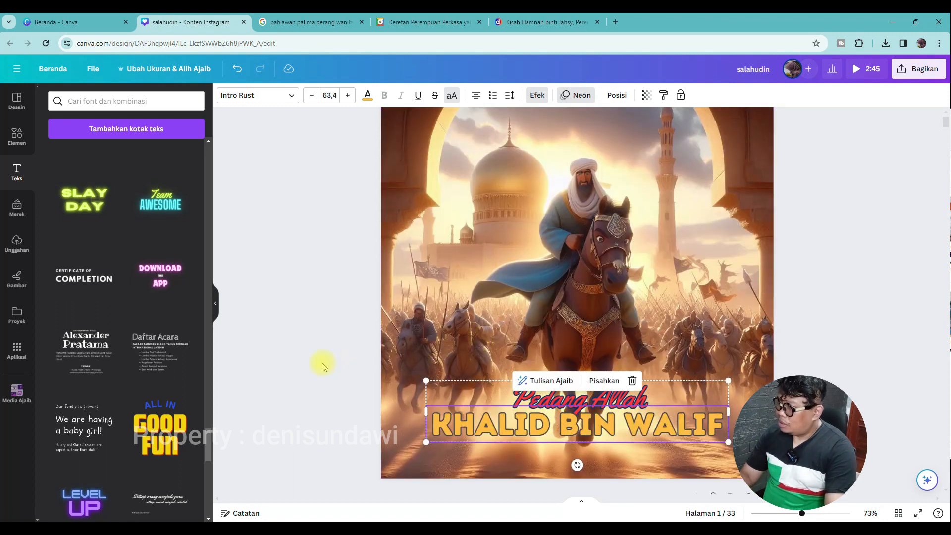
pyautogui.scroll(-3, 308, 369)
pyautogui.scroll(3, 307, 368)
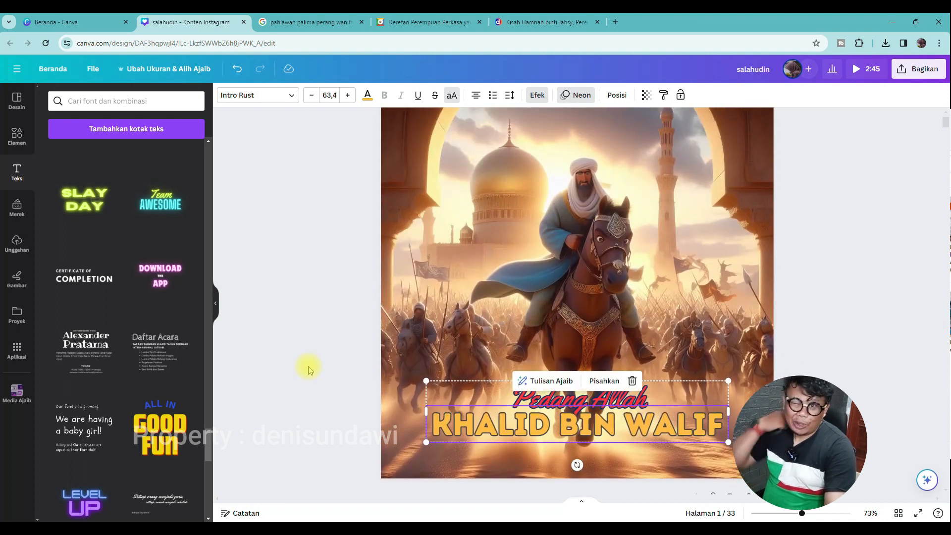
pyautogui.scroll(1, 307, 369)
pyautogui.scroll(-1, 287, 375)
pyautogui.click(337, 366)
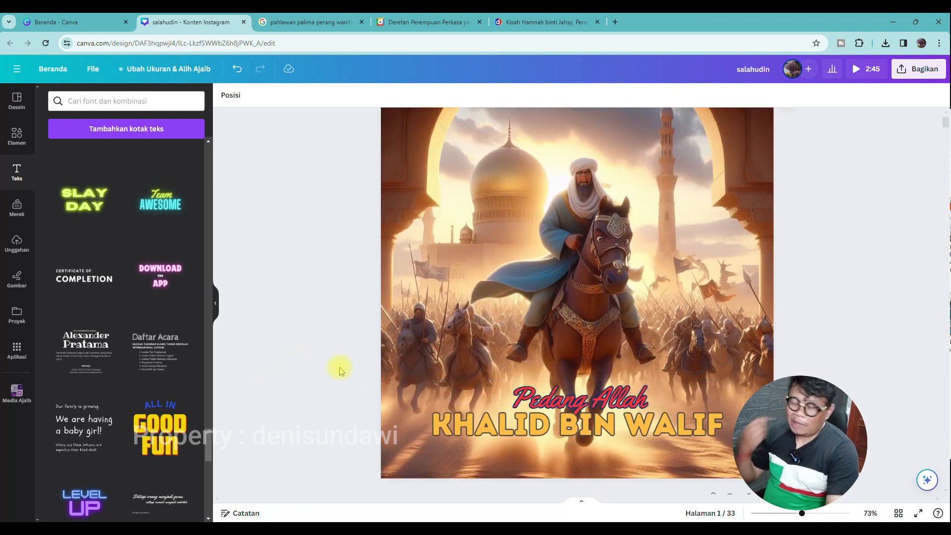
pyautogui.scroll(-1, 392, 383)
pyautogui.scroll(2, 391, 385)
pyautogui.scroll(-1, 391, 385)
pyautogui.scroll(1, 392, 385)
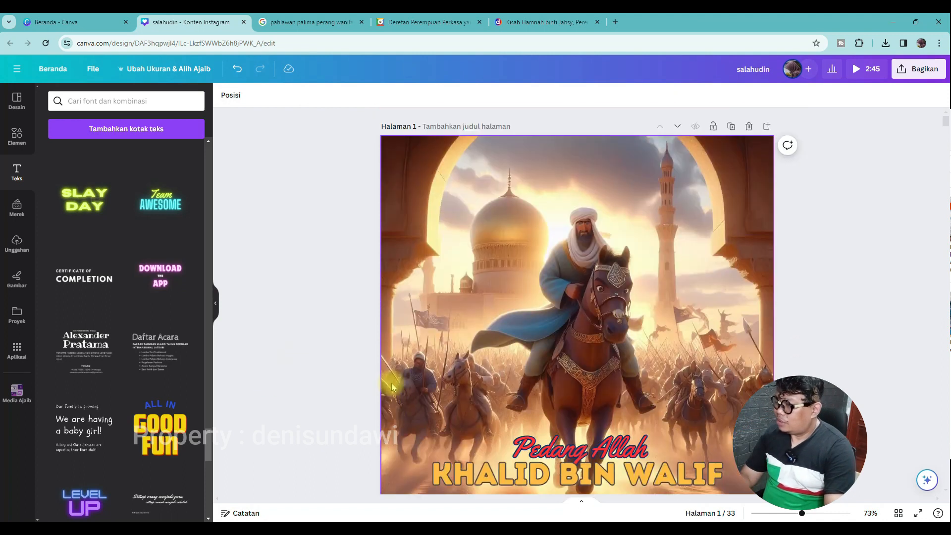
pyautogui.scroll(-1, 391, 385)
pyautogui.scroll(1, 391, 385)
pyautogui.scroll(-1, 391, 385)
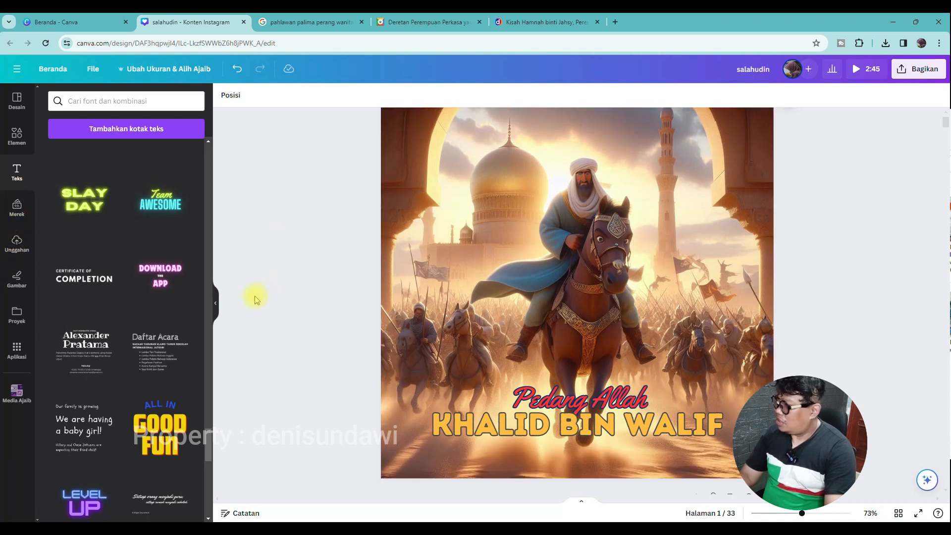
pyautogui.scroll(-1, 256, 298)
pyautogui.scroll(1, 256, 298)
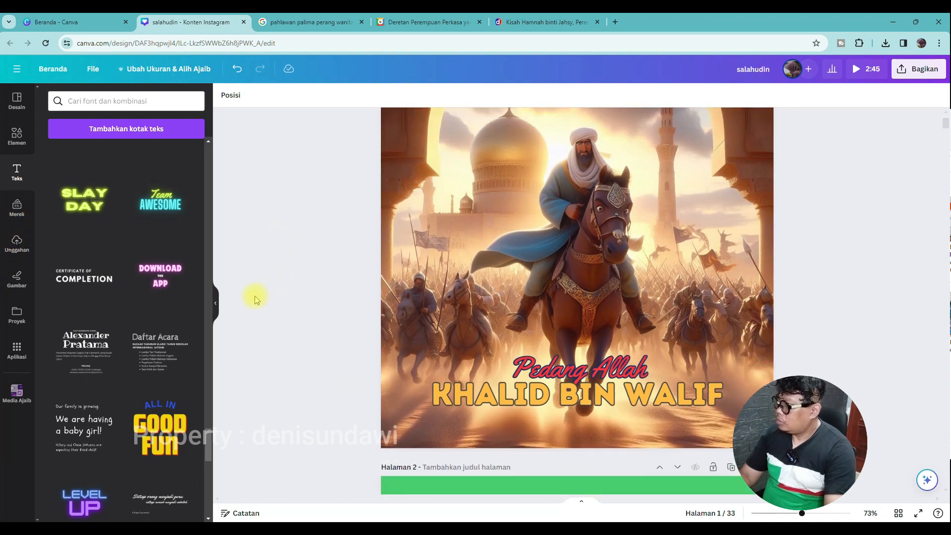
pyautogui.scroll(1, 255, 297)
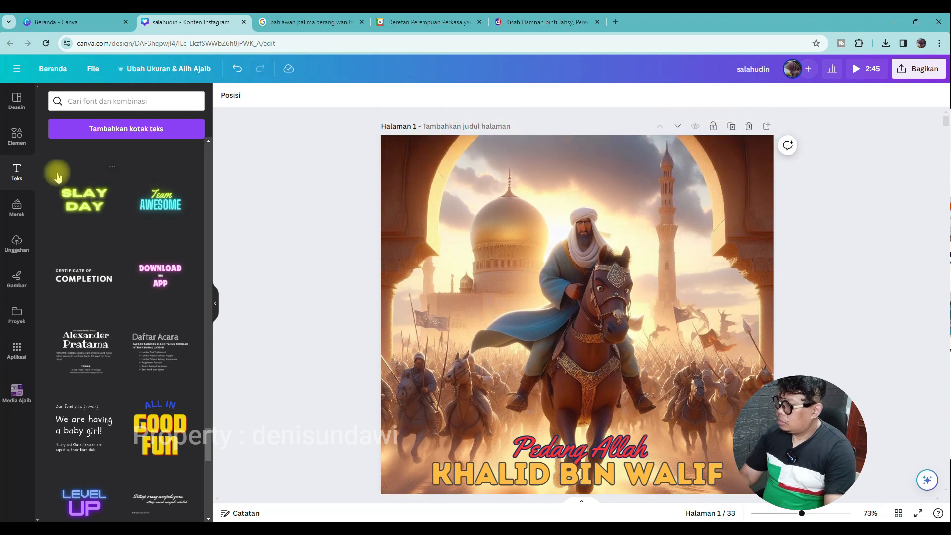
# Add a new default heading to the poster with the text "KISAH SAHABAT NABI"
pyautogui.click(18, 167)
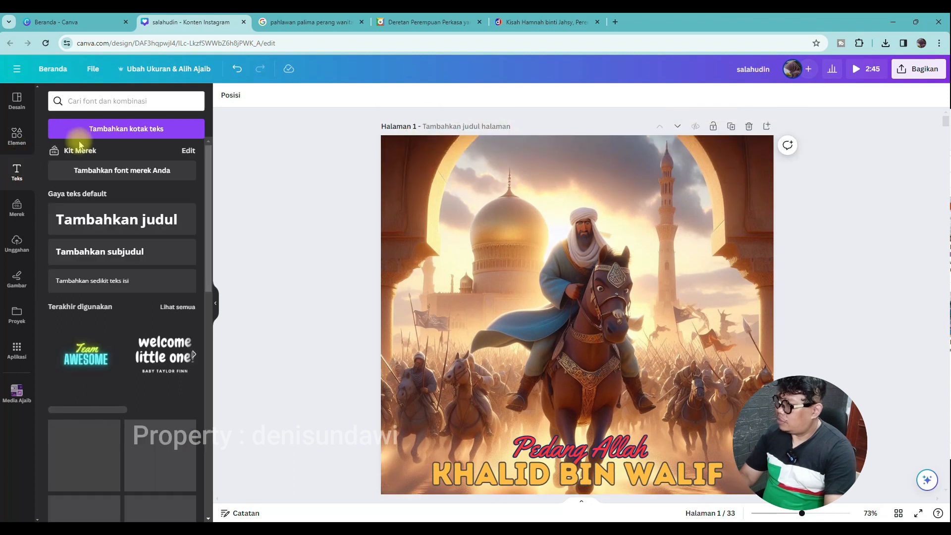
pyautogui.click(94, 218)
pyautogui.write('K')
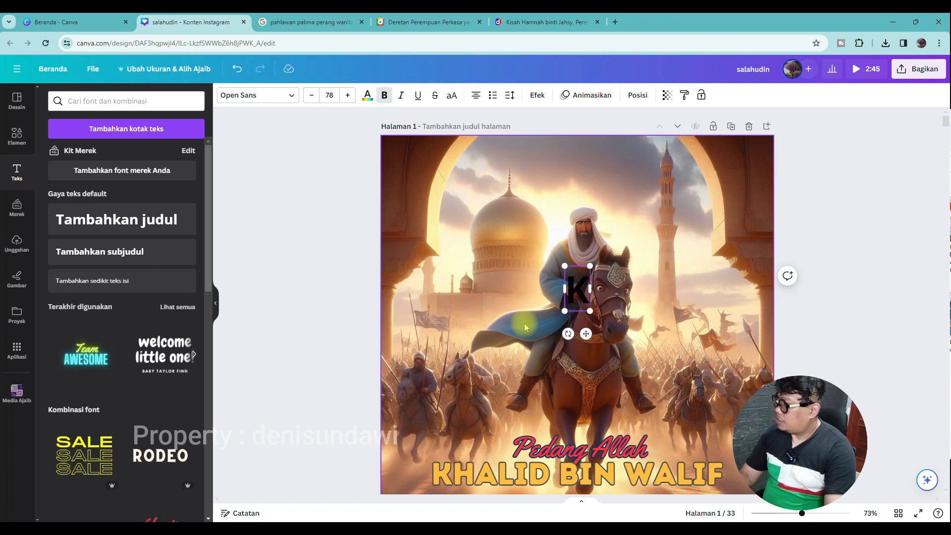
pyautogui.write('ISAH')
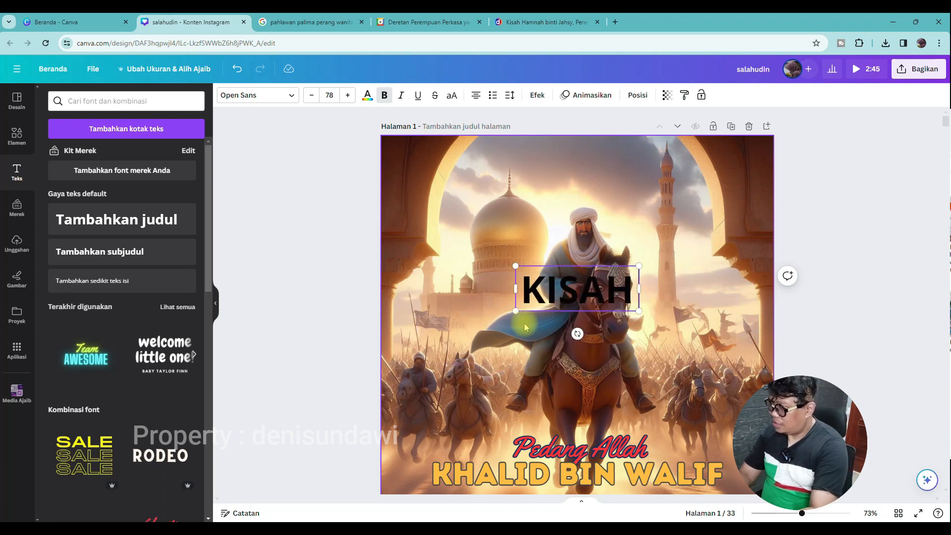
pyautogui.write(' SAHABA')
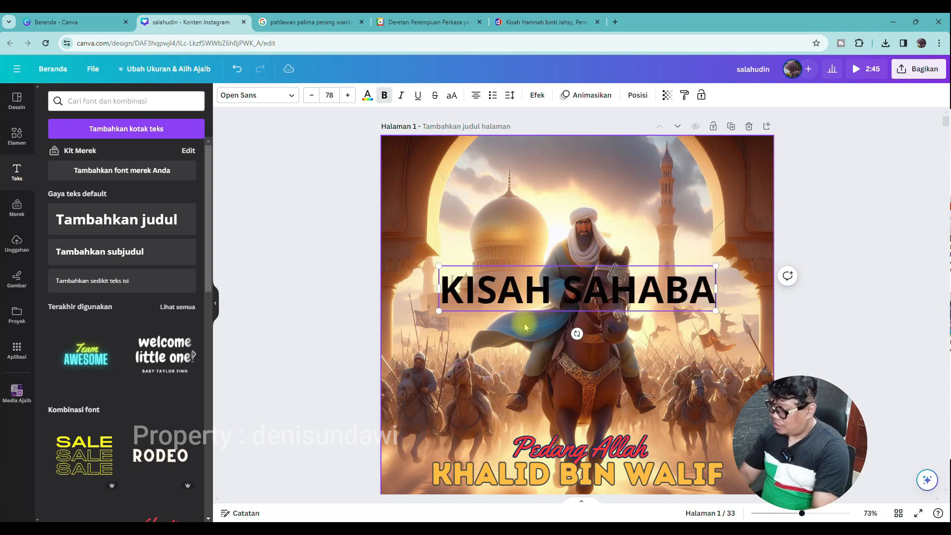
pyautogui.write('T NABI')
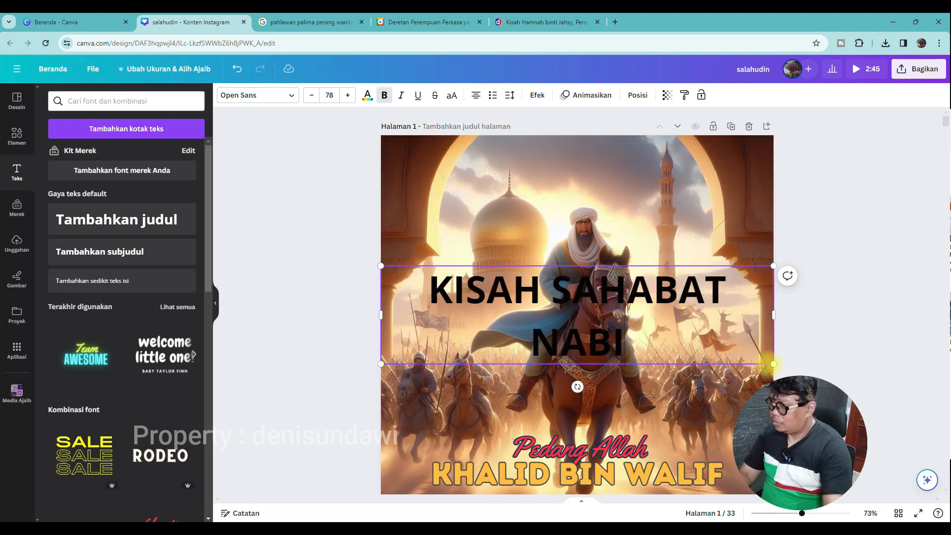
# Shrink the "KISAH SAHABAT NABI" heading to size 44,5 so it fits one line and place it near the poster's upper edge
pyautogui.moveTo(769, 363); pyautogui.dragTo(653, 295)
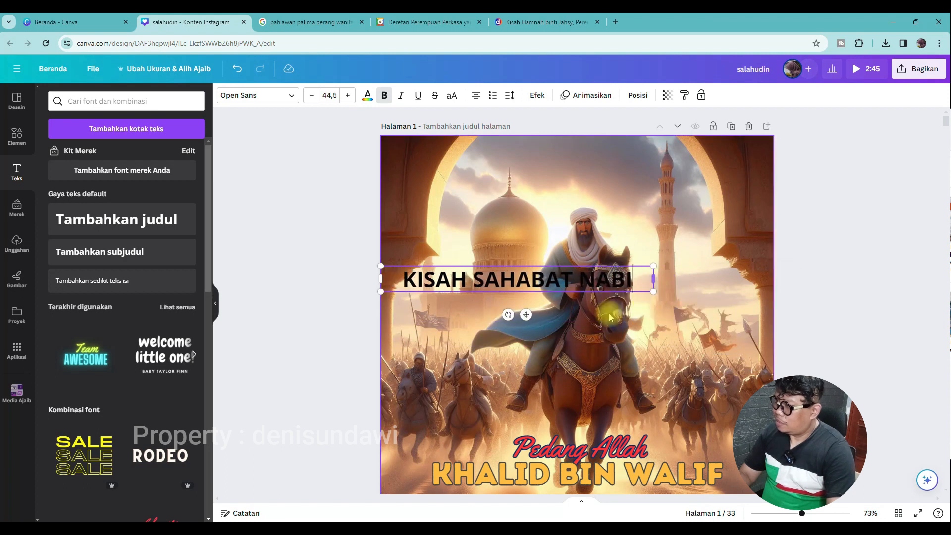
pyautogui.moveTo(425, 278); pyautogui.dragTo(489, 170)
pyautogui.scroll(-1, 382, 356)
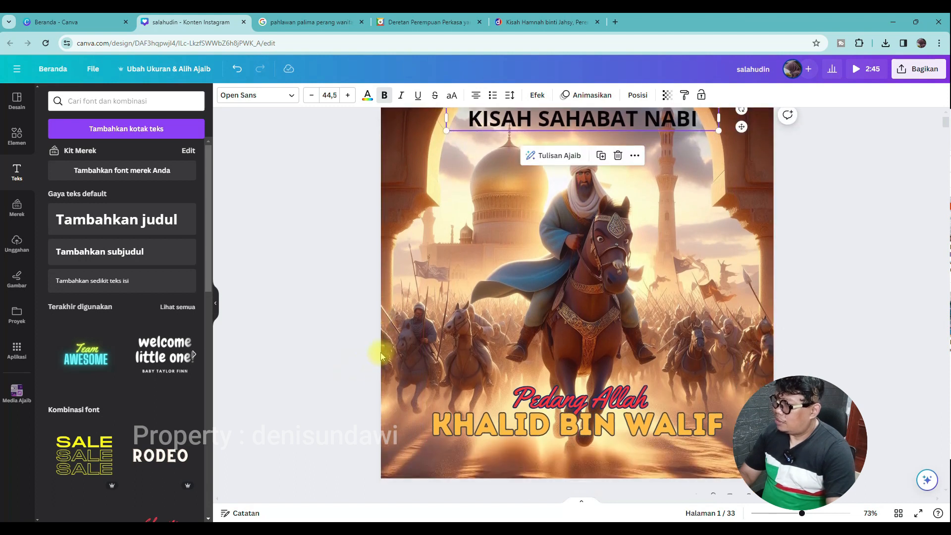
pyautogui.scroll(1, 382, 356)
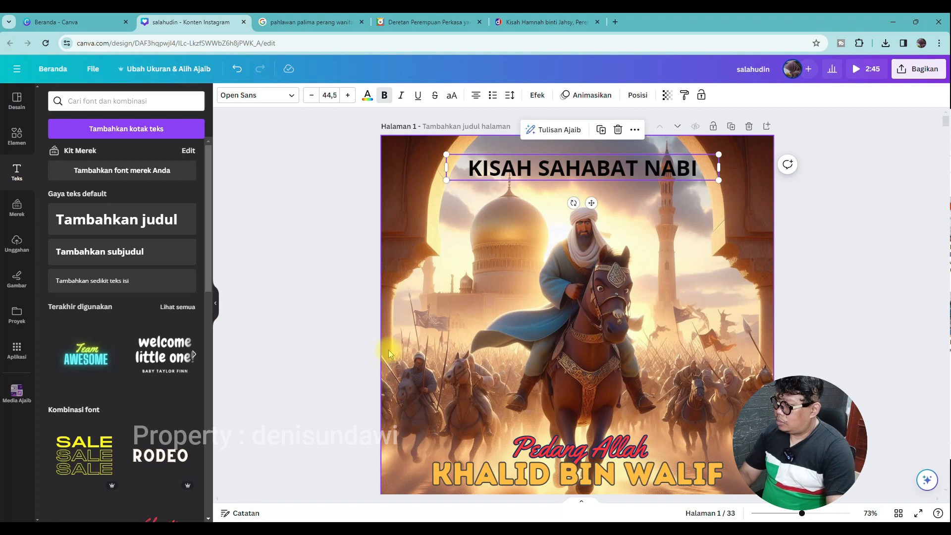
# Bend the "KISAH SAHABAT NABI" heading with the Lengkungkan shape at a curve of 39 and centre it just below the poster's upper edge
pyautogui.click(537, 97)
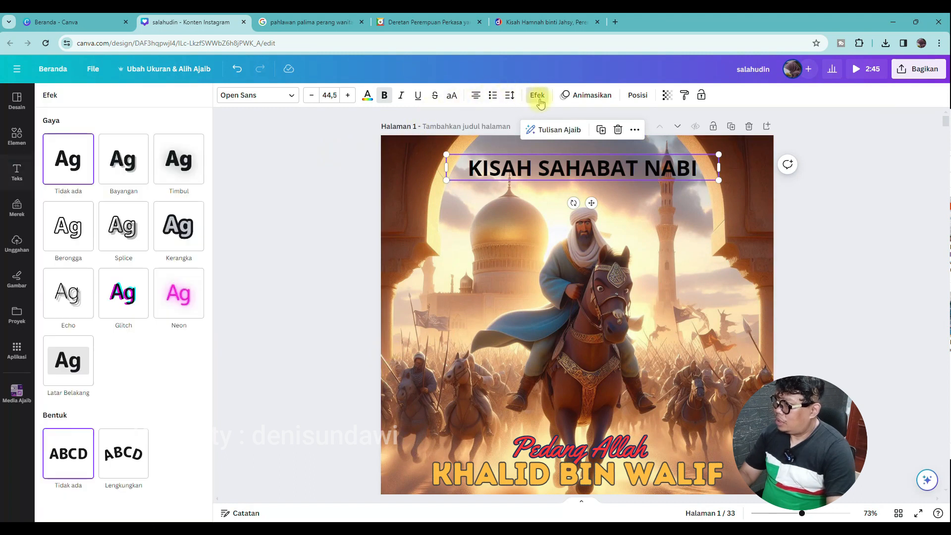
pyautogui.click(124, 451)
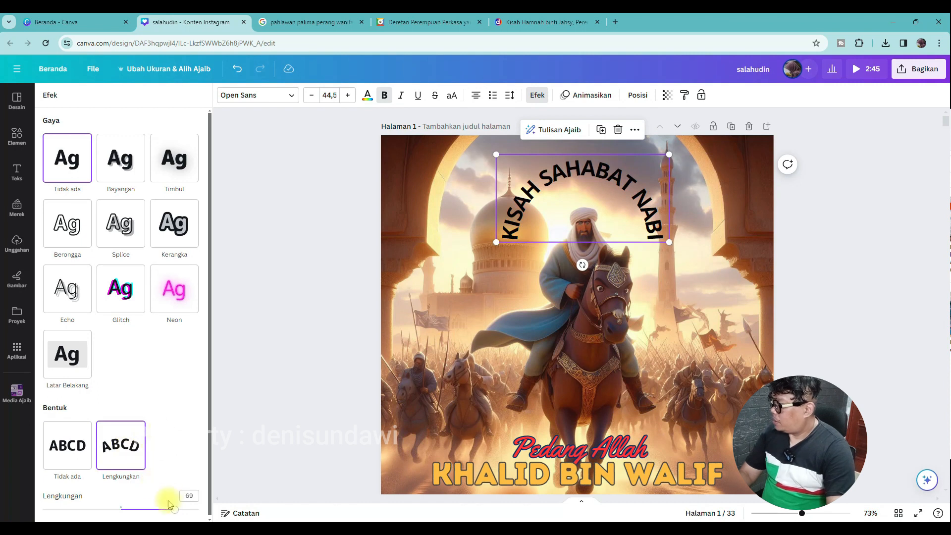
pyautogui.moveTo(174, 508); pyautogui.dragTo(151, 510)
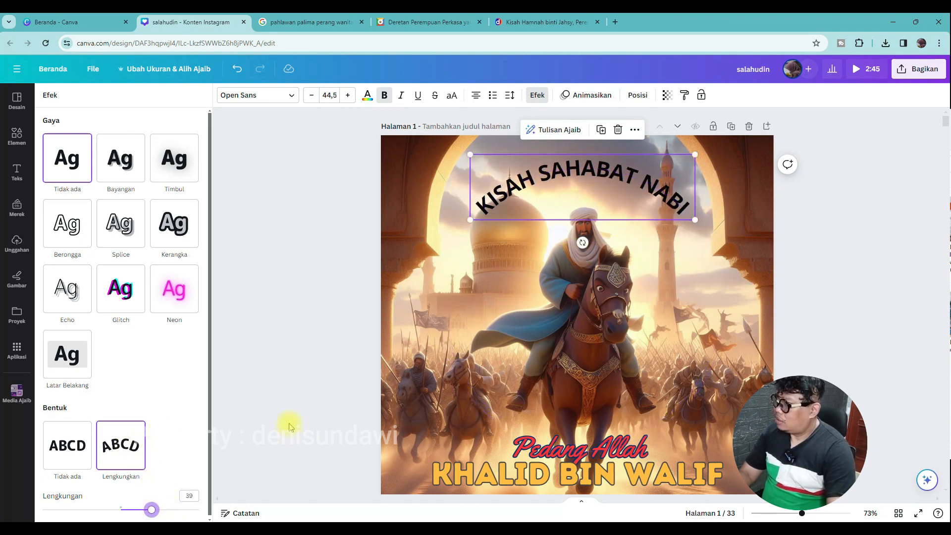
pyautogui.click(291, 428)
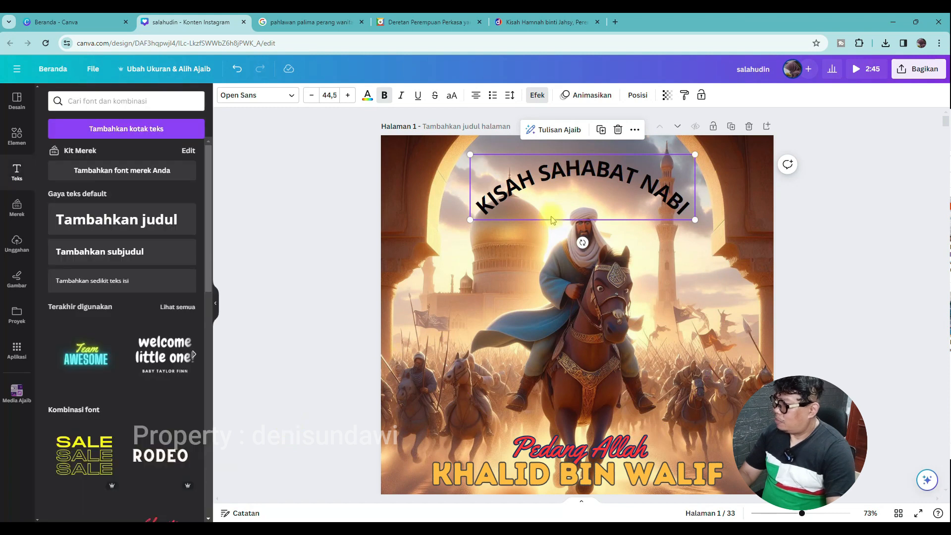
pyautogui.moveTo(556, 170); pyautogui.dragTo(554, 152)
# Turn on uppercase for the curved heading and apply the Kerangka outline effect to it
pyautogui.click(451, 97)
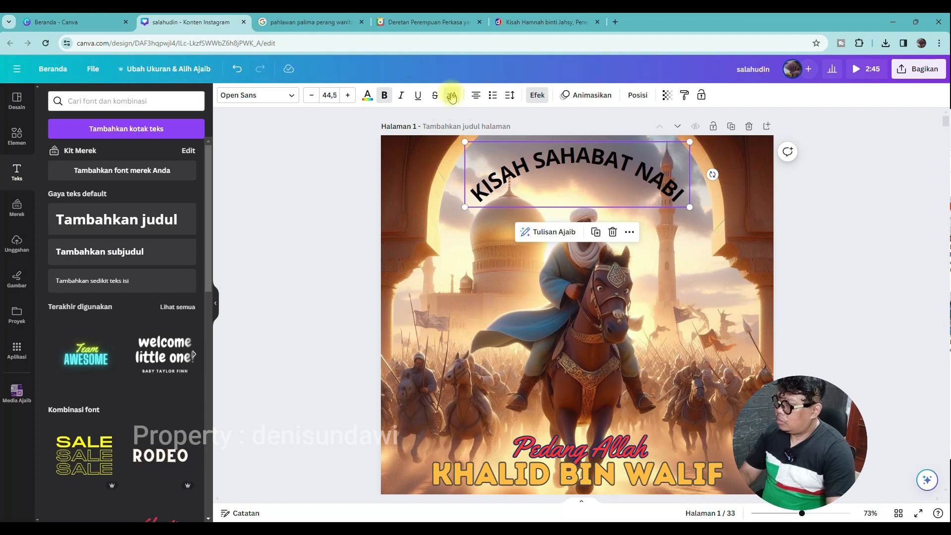
pyautogui.click(537, 99)
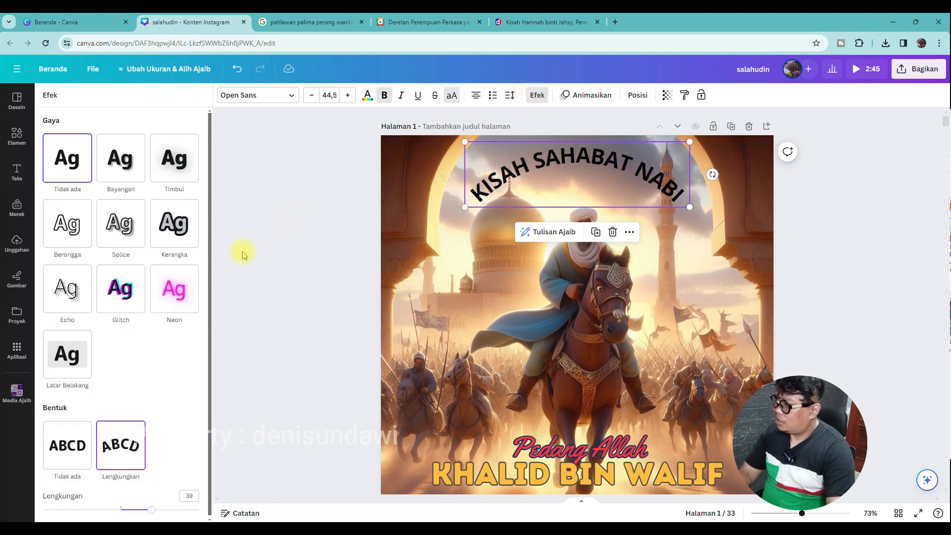
pyautogui.click(175, 233)
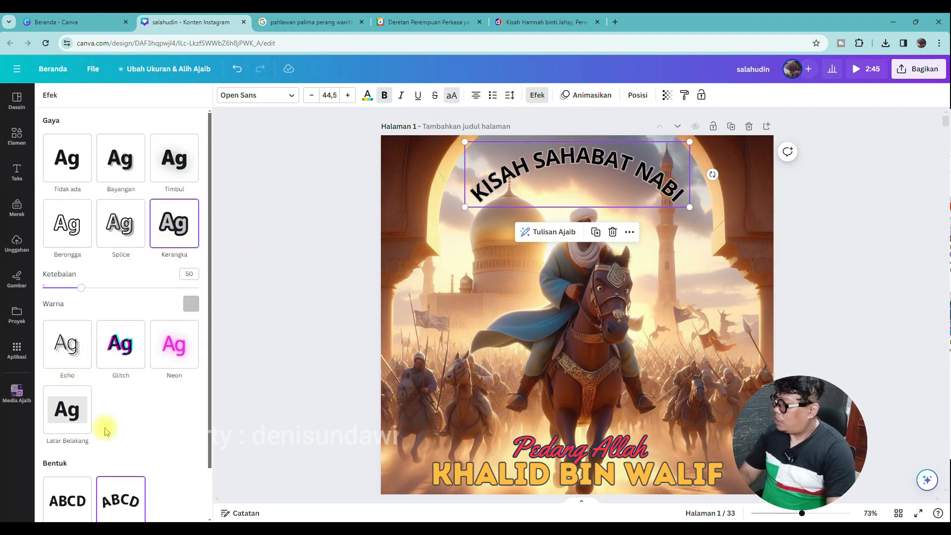
# Colour the curved heading red #ff3131, then enlarge it to size 51,3 and reposition it across the arch
pyautogui.click(367, 95)
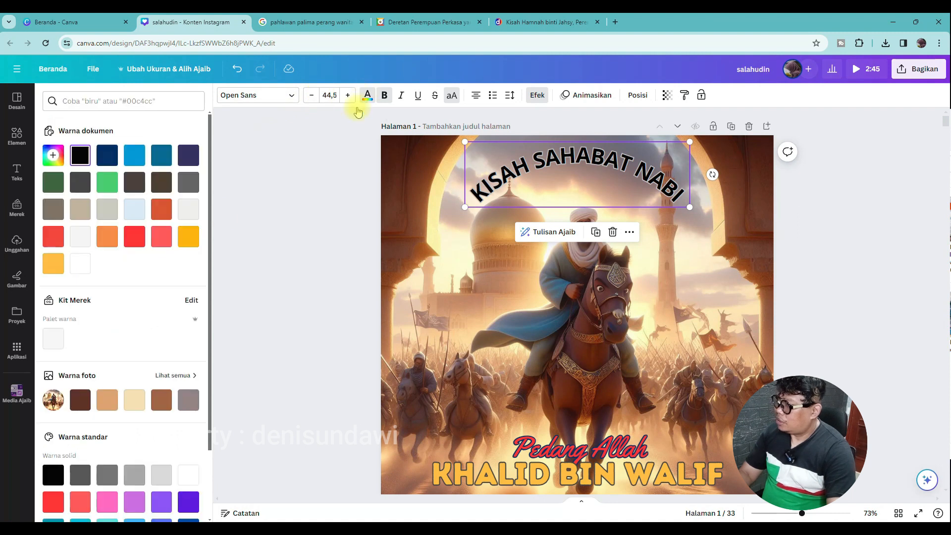
pyautogui.click(133, 237)
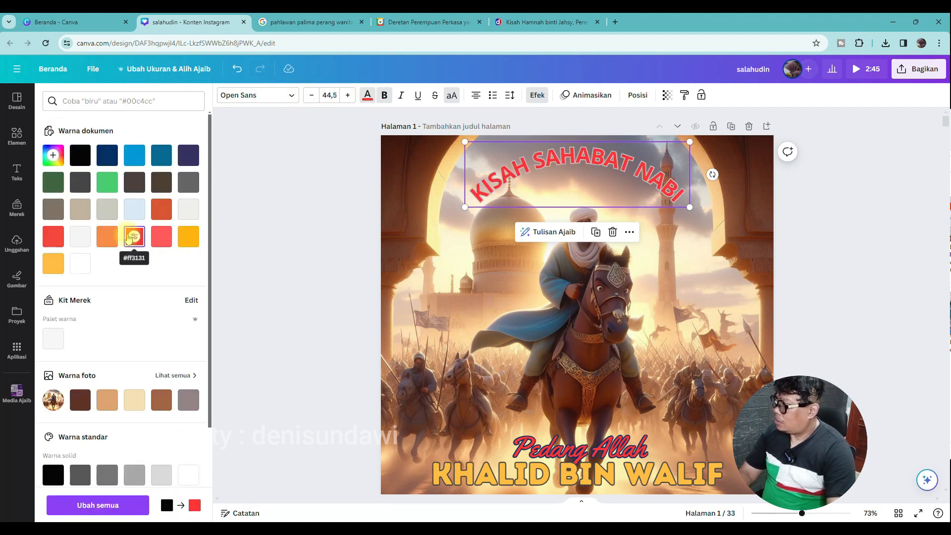
pyautogui.moveTo(465, 207); pyautogui.dragTo(431, 220)
pyautogui.moveTo(488, 178); pyautogui.dragTo(511, 174)
# Change the curved "KISAH SAHABAT NABI" heading's font to League Spartan
pyautogui.click(259, 98)
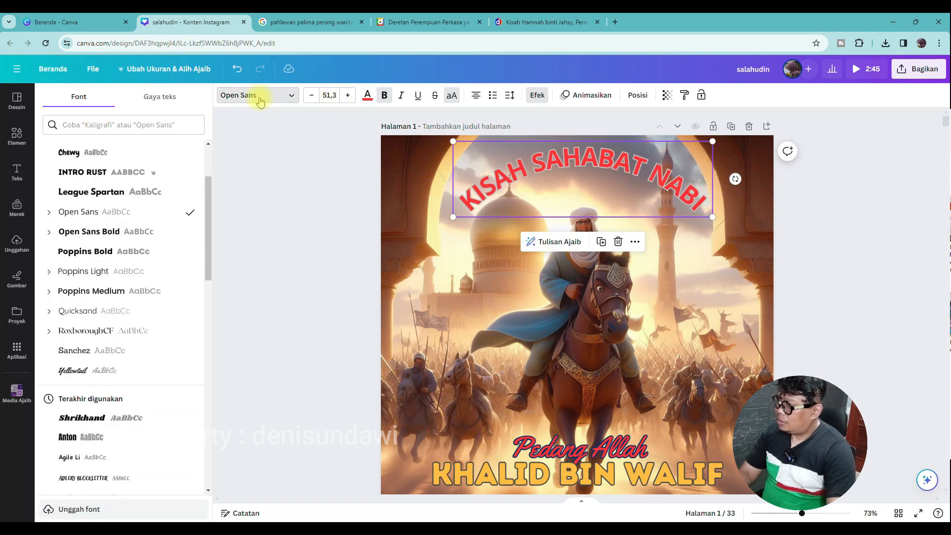
pyautogui.click(113, 191)
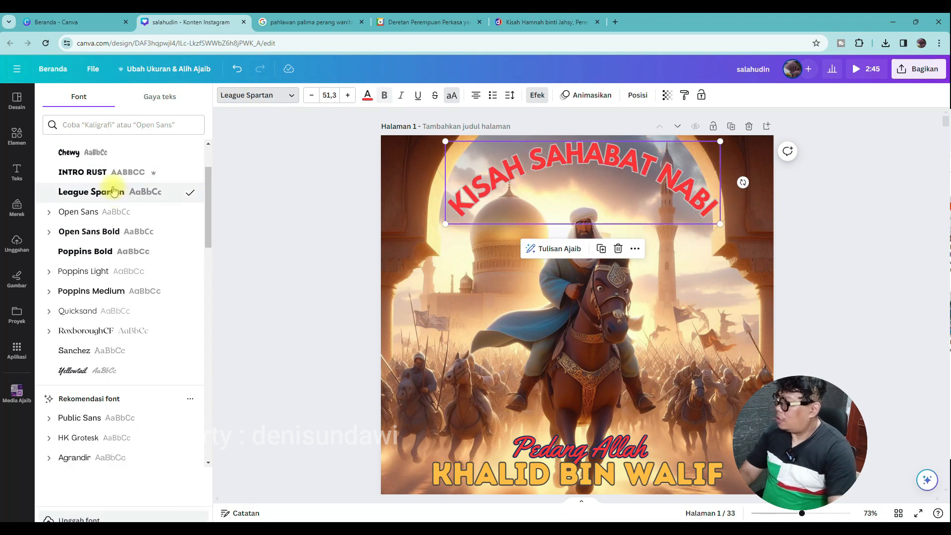
pyautogui.scroll(-8, 99, 252)
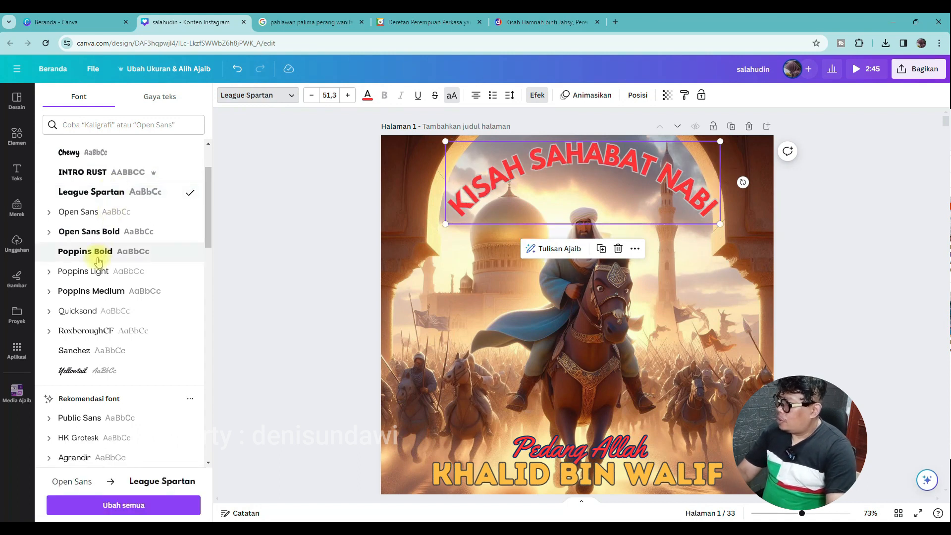
# Change the curved "KISAH SAHABAT NABI" heading's font to Anton and widen its letter spacing
pyautogui.click(87, 282)
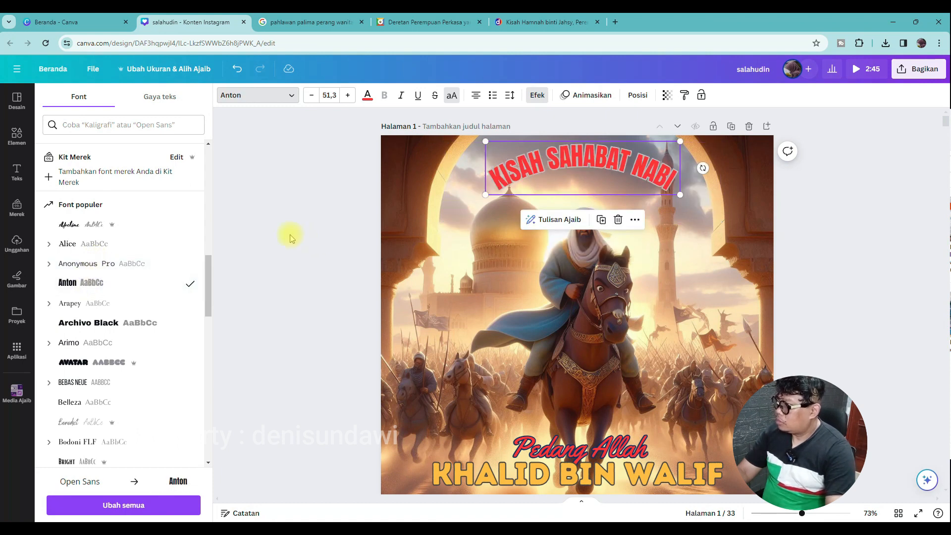
pyautogui.click(311, 227)
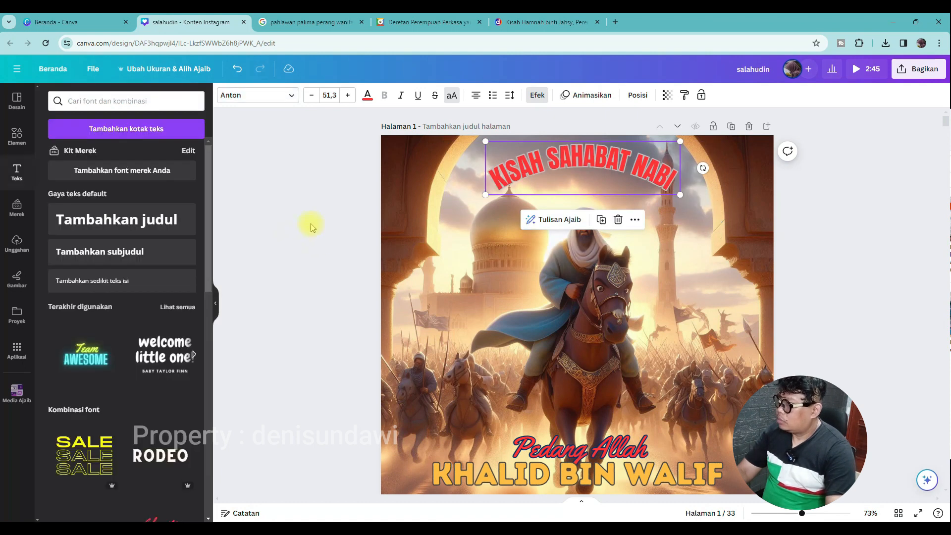
pyautogui.click(509, 96)
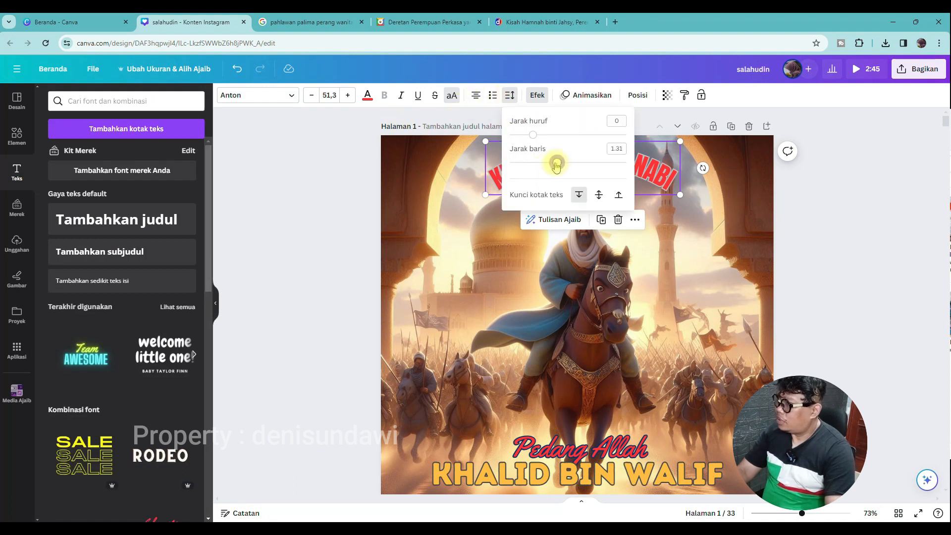
pyautogui.moveTo(562, 164); pyautogui.dragTo(561, 163)
pyautogui.moveTo(533, 134); pyautogui.dragTo(545, 140)
pyautogui.click(274, 205)
pyautogui.click(273, 204)
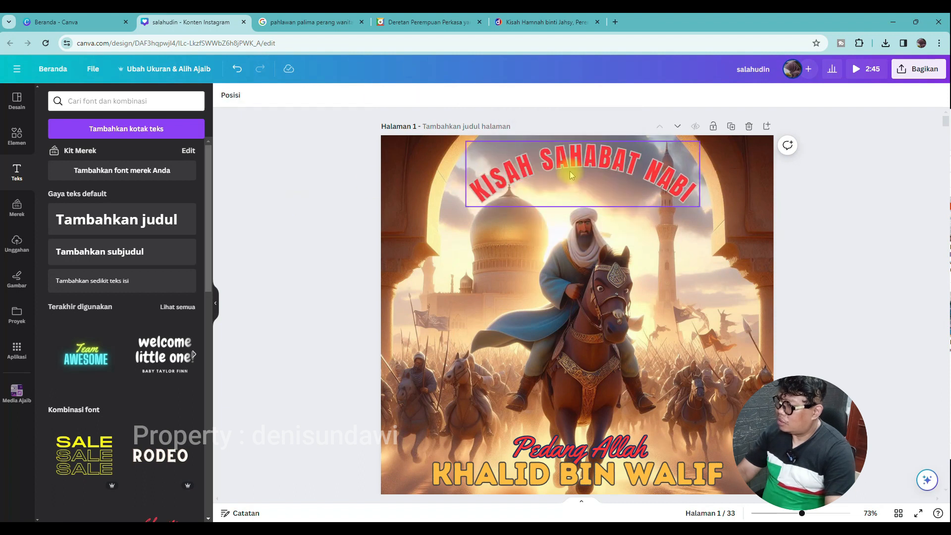
# Move the curved heading slightly lower on the poster and title page 1 "khalid bin walid"
pyautogui.scroll(-2, 513, 216)
pyautogui.scroll(2, 512, 218)
pyautogui.click(559, 171)
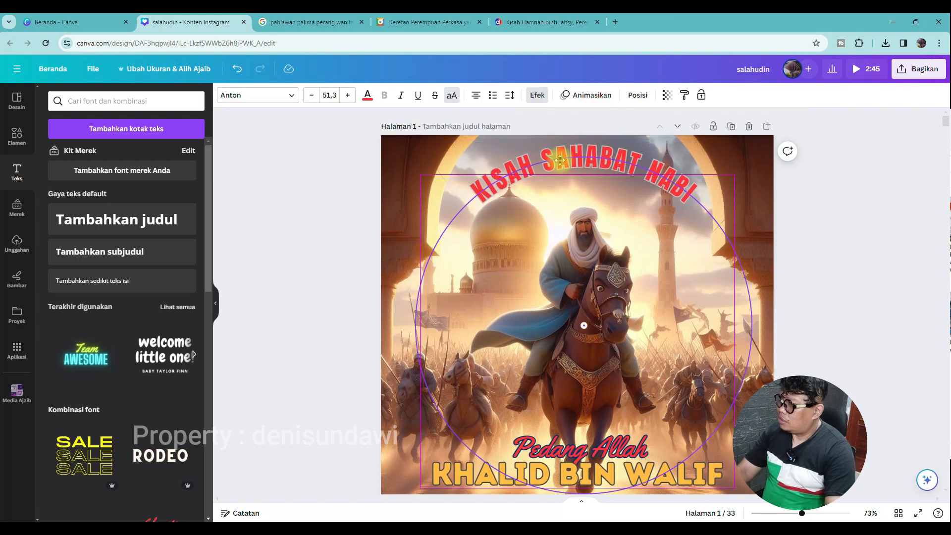
pyautogui.click(292, 237)
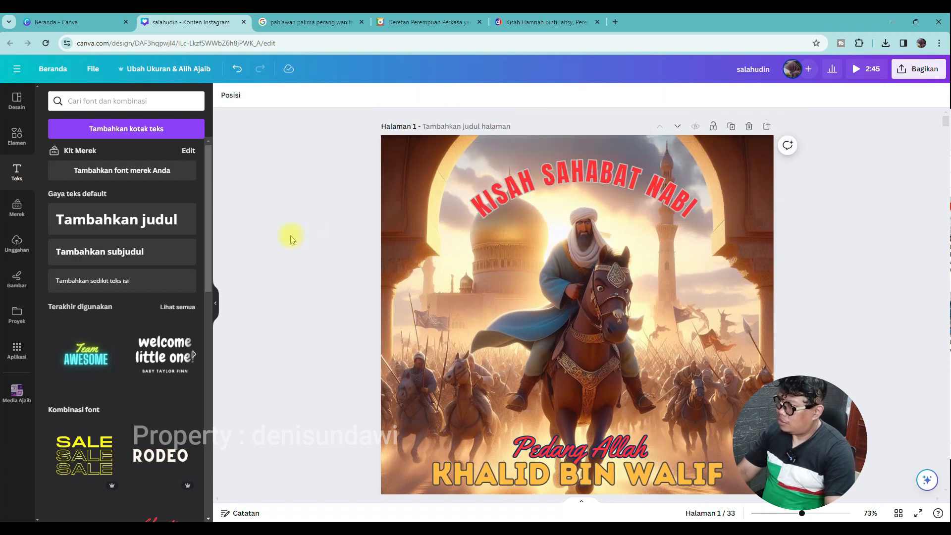
pyautogui.scroll(-5, 291, 238)
pyautogui.scroll(5, 290, 238)
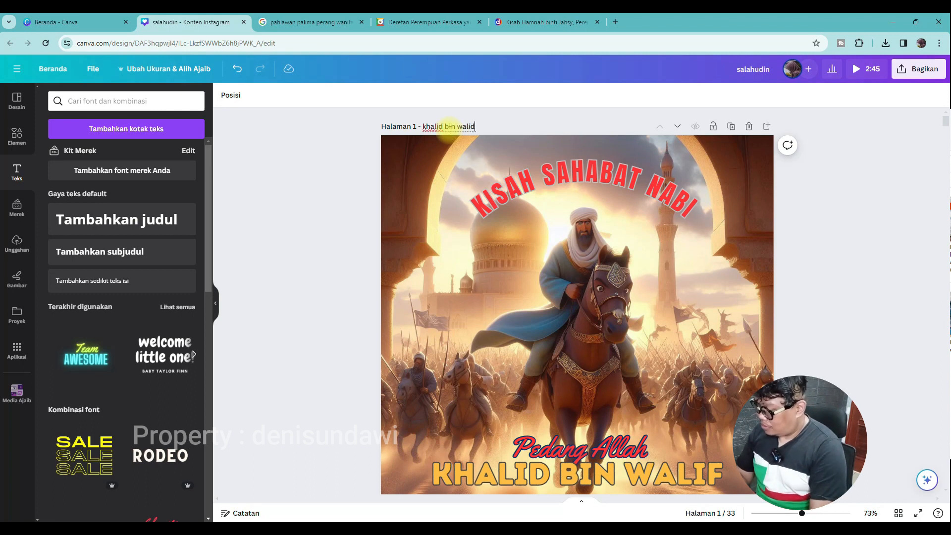
# Switch to the Google results page and search for "khalid bin walid" to check the spelling of the name
pyautogui.click(281, 21)
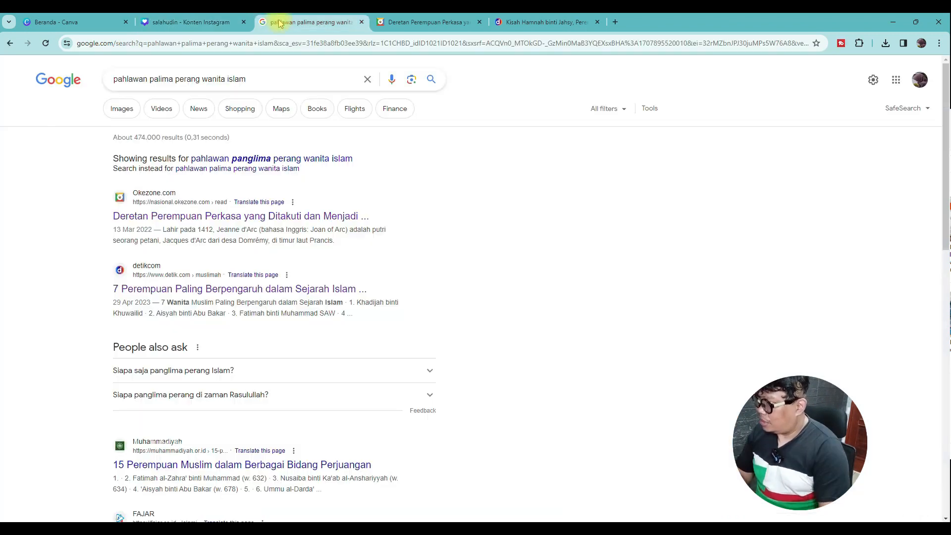
pyautogui.moveTo(261, 86); pyautogui.dragTo(81, 81)
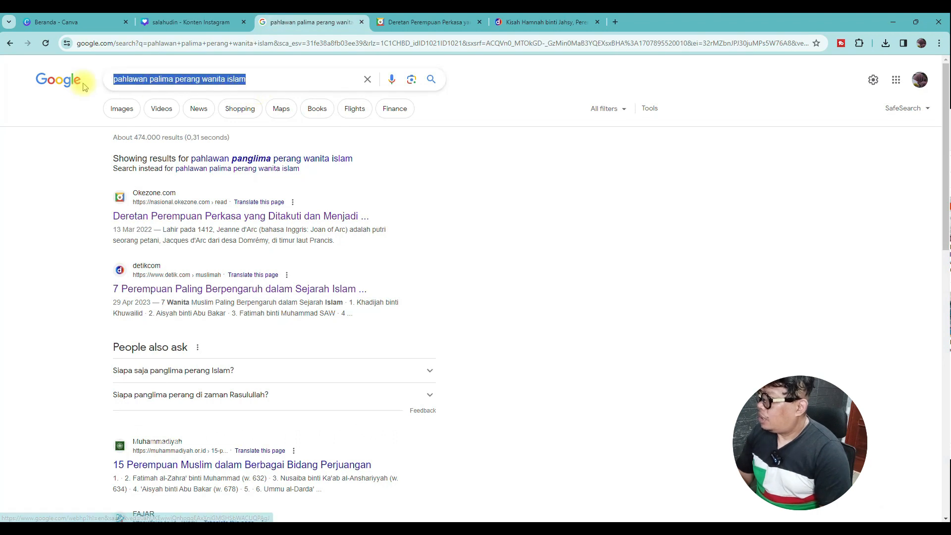
pyautogui.write('khalid ')
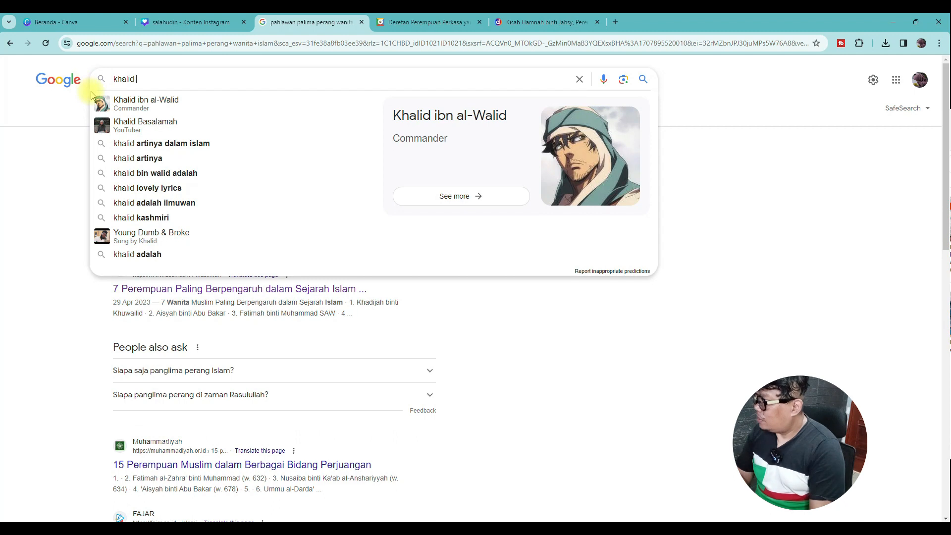
pyautogui.write('bin w')
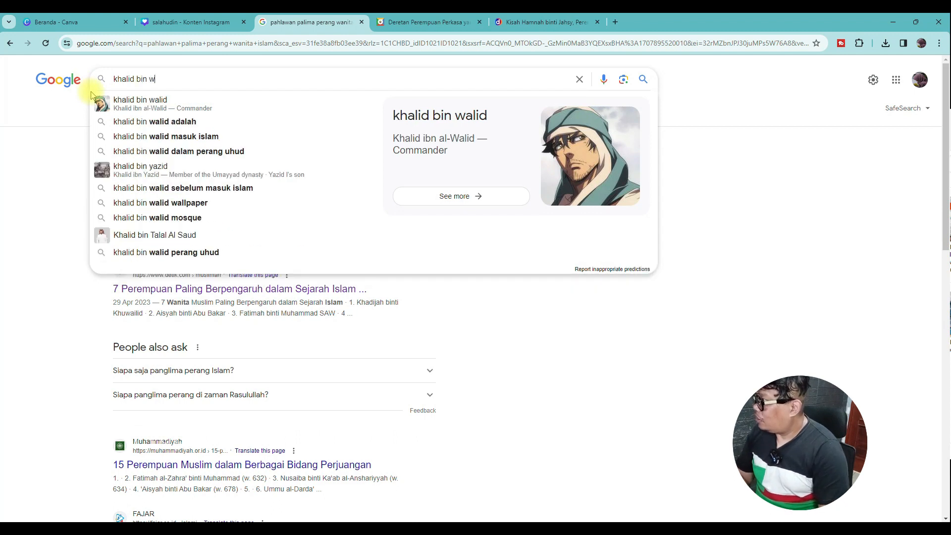
pyautogui.write('alid')
pyautogui.press('Return')
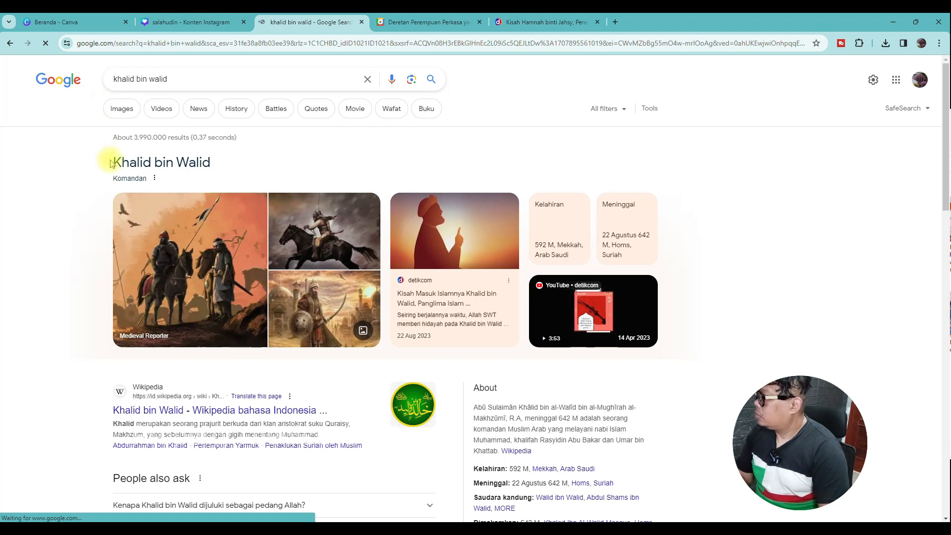
# Select and copy the name "Khalid bin Walid" from the heading of the search results
pyautogui.moveTo(115, 162); pyautogui.dragTo(226, 166)
pyautogui.click(229, 165)
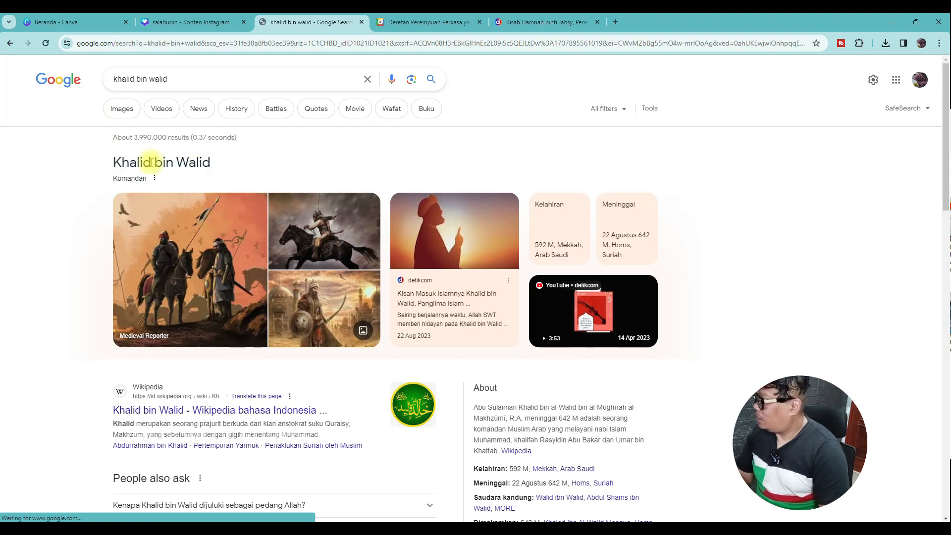
pyautogui.moveTo(114, 162)
pyautogui.mouseDown()
pyautogui.moveTo(212, 159)
pyautogui.moveTo(112, 163)
pyautogui.mouseUp()
pyautogui.click(211, 163)
pyautogui.rightClick(123, 163)
pyautogui.click(136, 171)
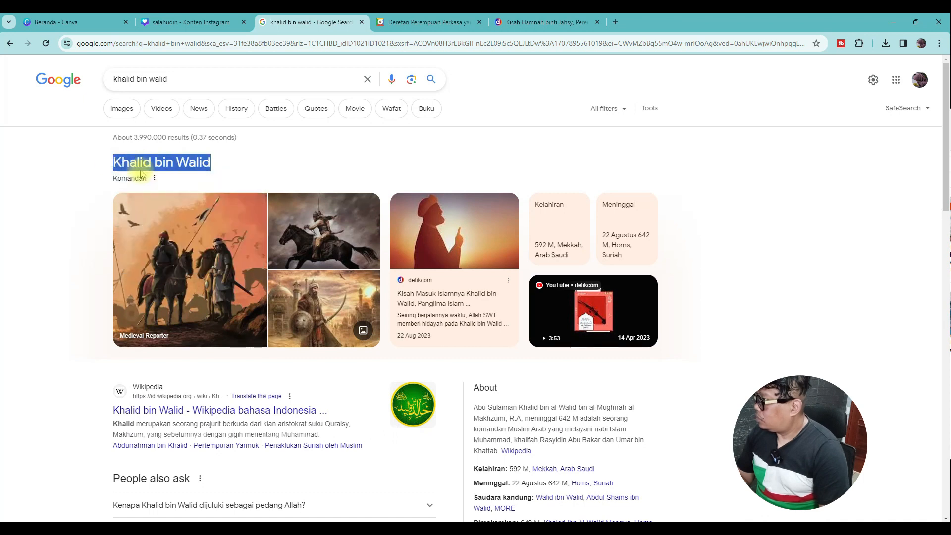
# Return to the Canva poster design and correct the yellow title text to "KHALID BIN WALID"
pyautogui.click(80, 14)
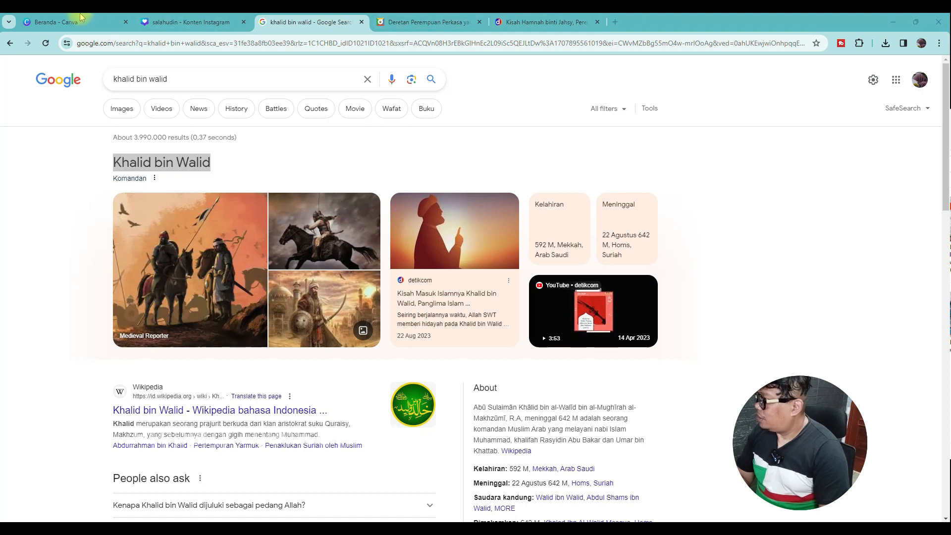
pyautogui.click(80, 22)
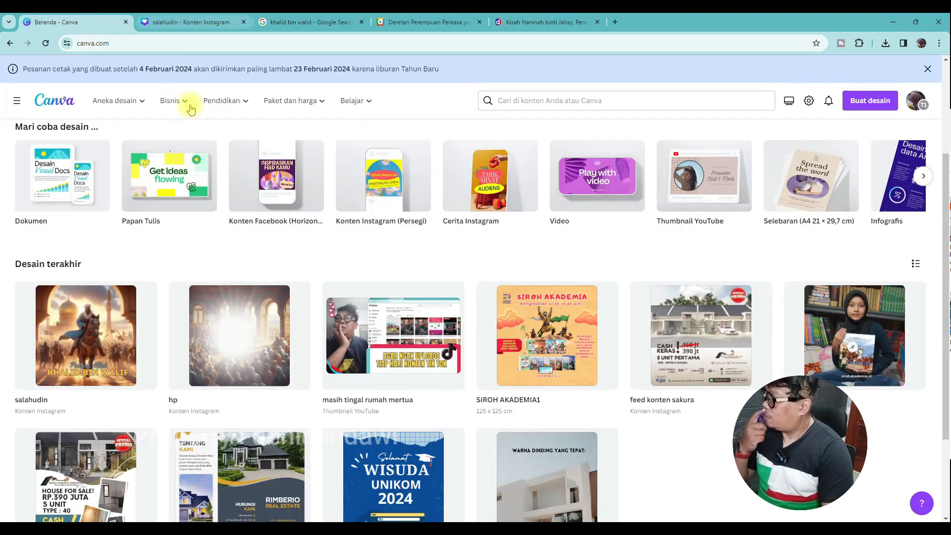
pyautogui.click(188, 22)
pyautogui.scroll(-2, 493, 496)
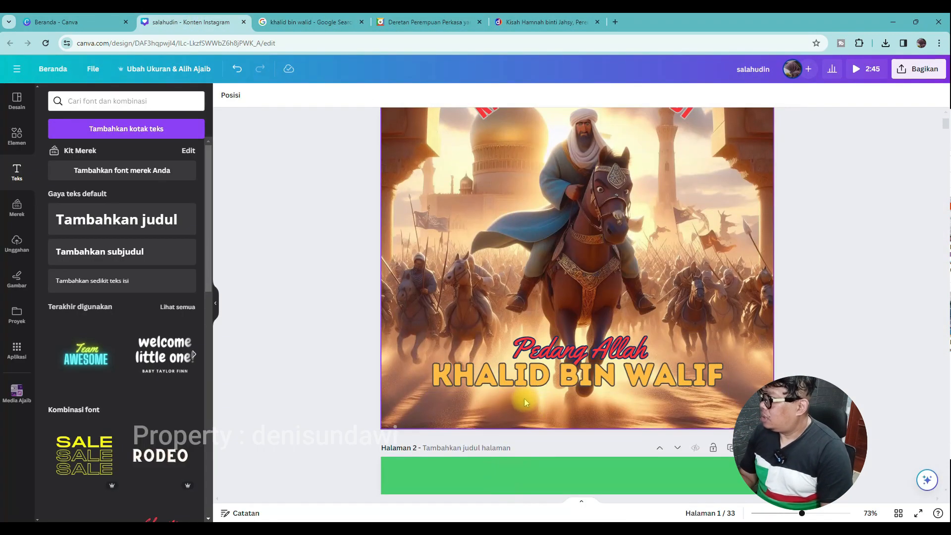
pyautogui.click(495, 376)
pyautogui.moveTo(427, 374); pyautogui.dragTo(716, 375)
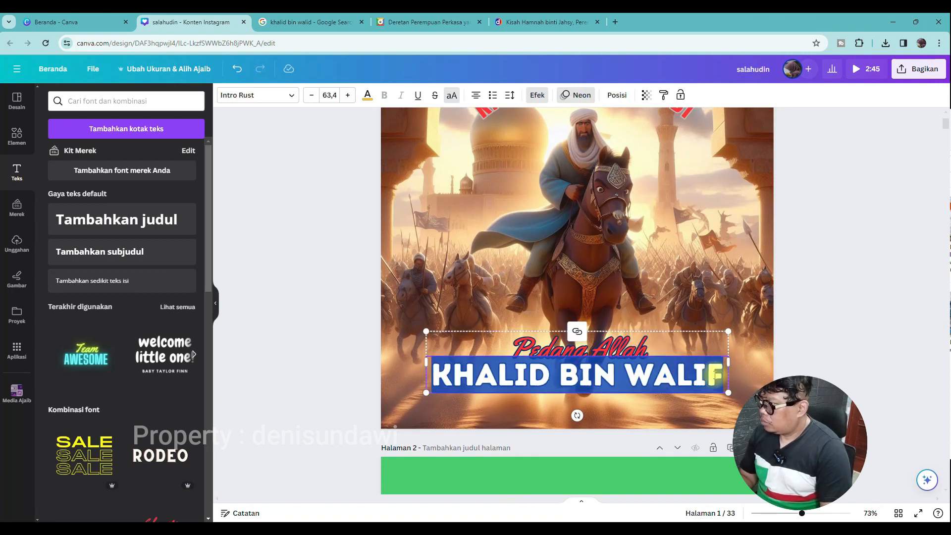
pyautogui.write('D')
pyautogui.click(308, 372)
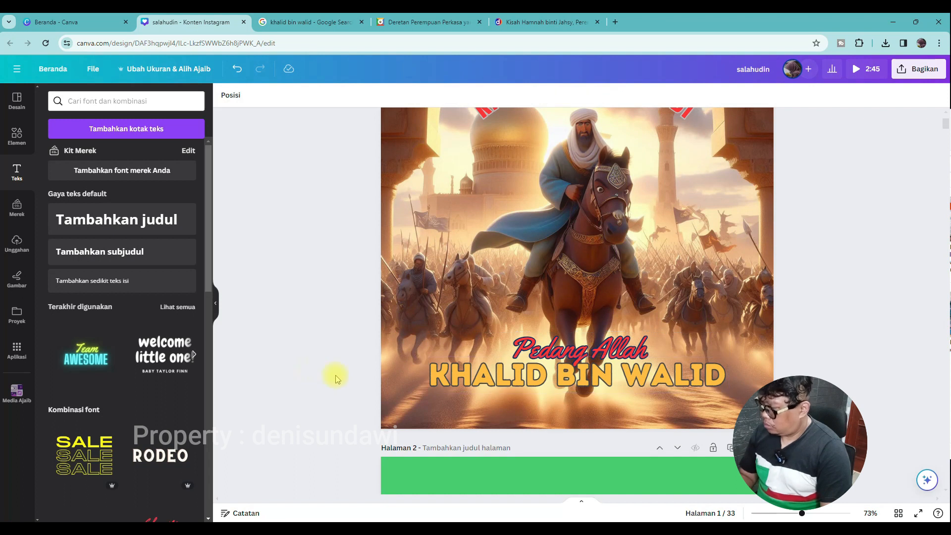
# Review the finished poster page and rename the design as "khalid"
pyautogui.scroll(2, 335, 378)
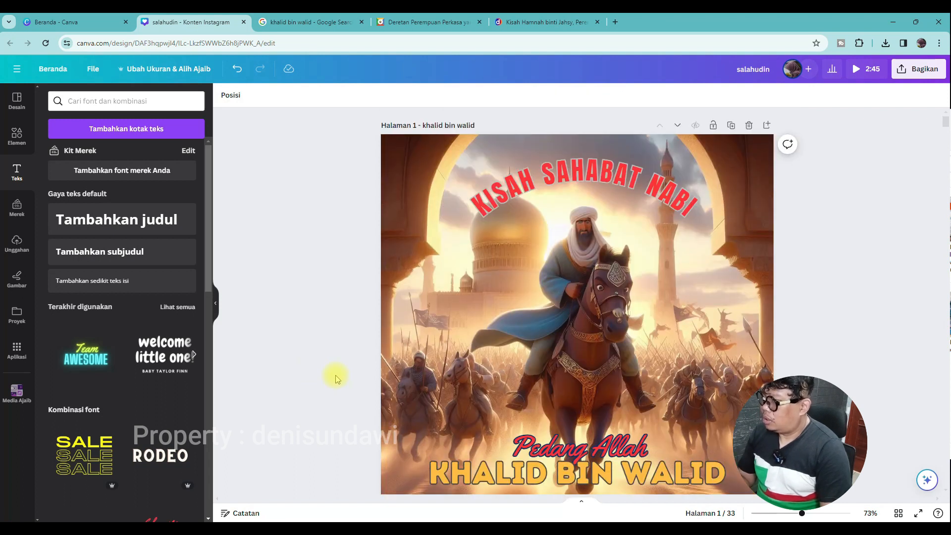
pyautogui.scroll(-2, 335, 378)
pyautogui.scroll(1, 335, 379)
pyautogui.scroll(1, 748, 129)
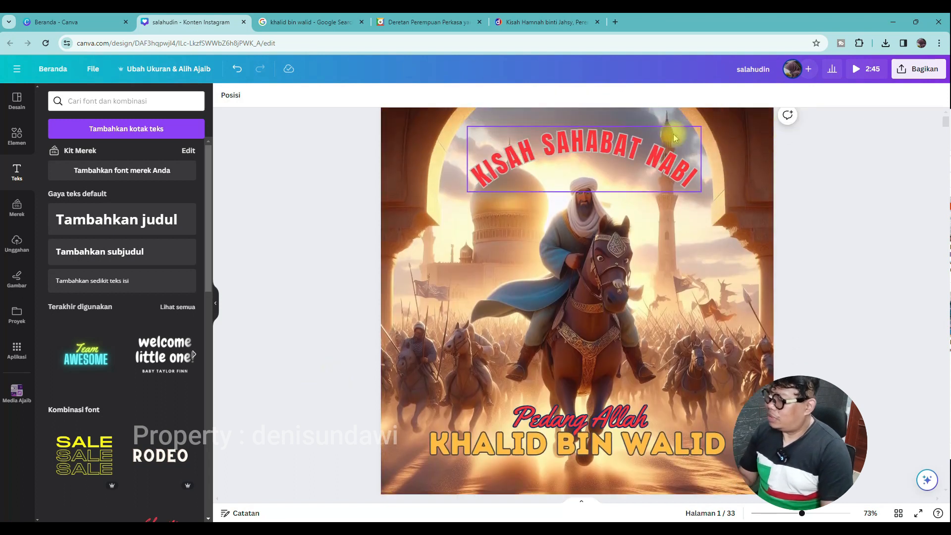
pyautogui.click(753, 69)
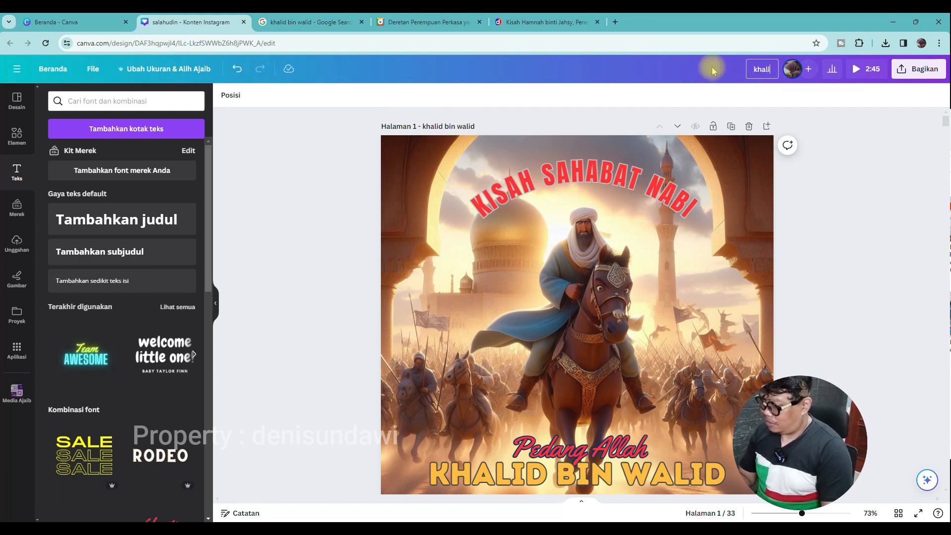
pyautogui.write('khalid')
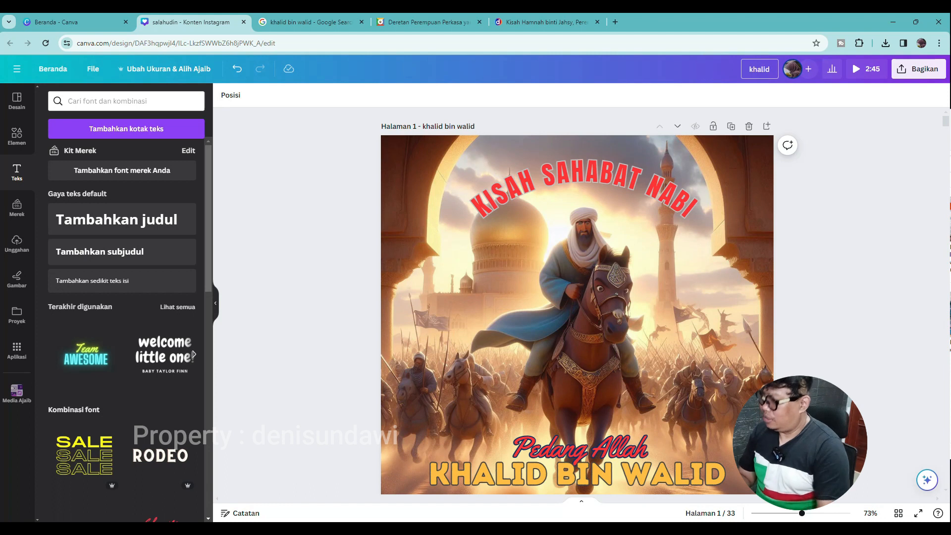
# Bring up the design's download settings and set the file type to JPG
pyautogui.click(914, 71)
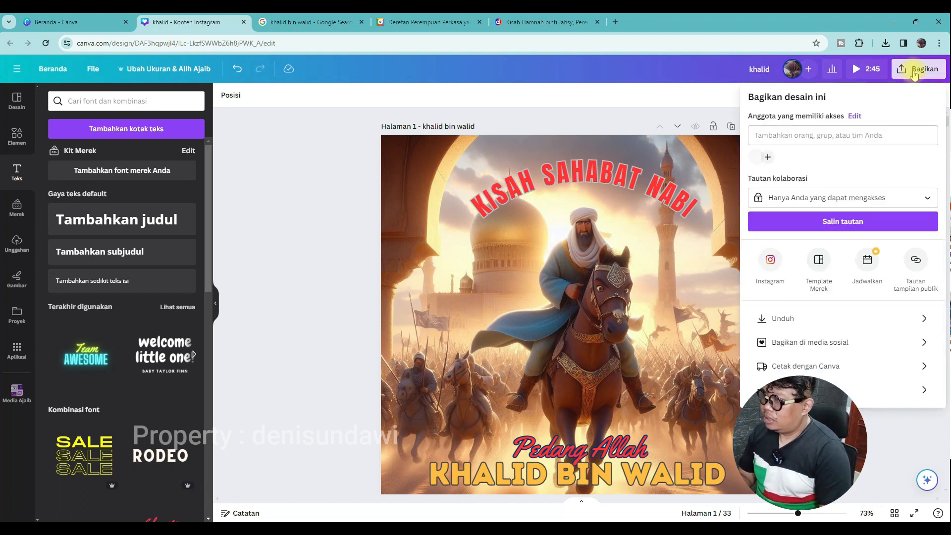
pyautogui.click(782, 317)
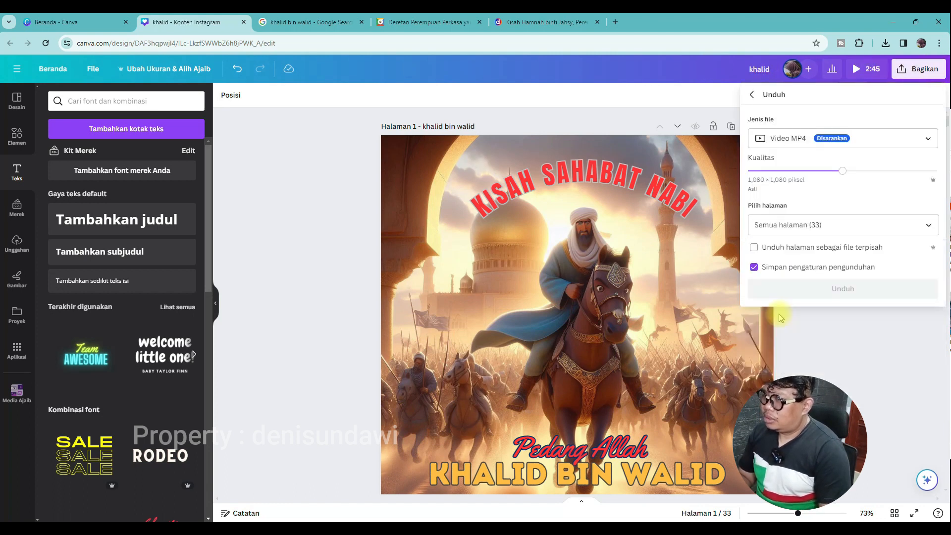
pyautogui.click(926, 139)
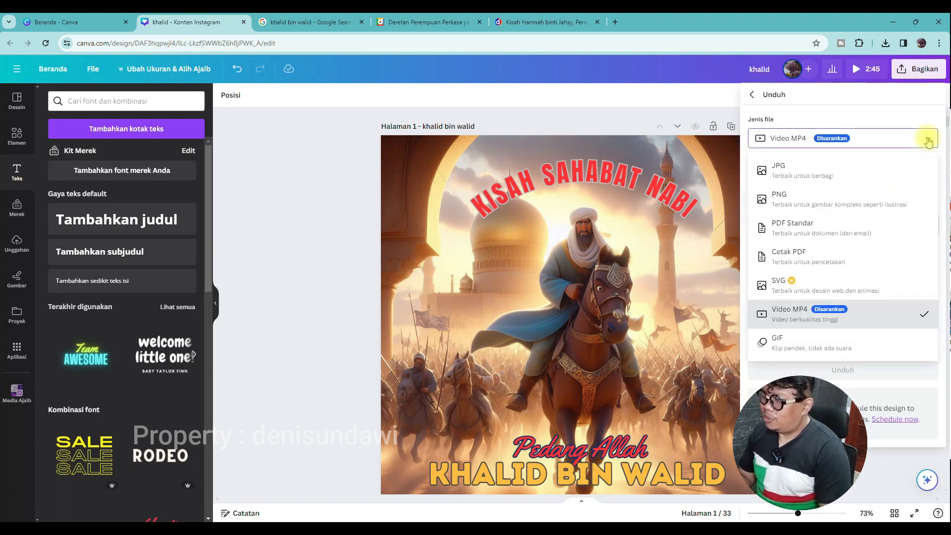
pyautogui.click(791, 169)
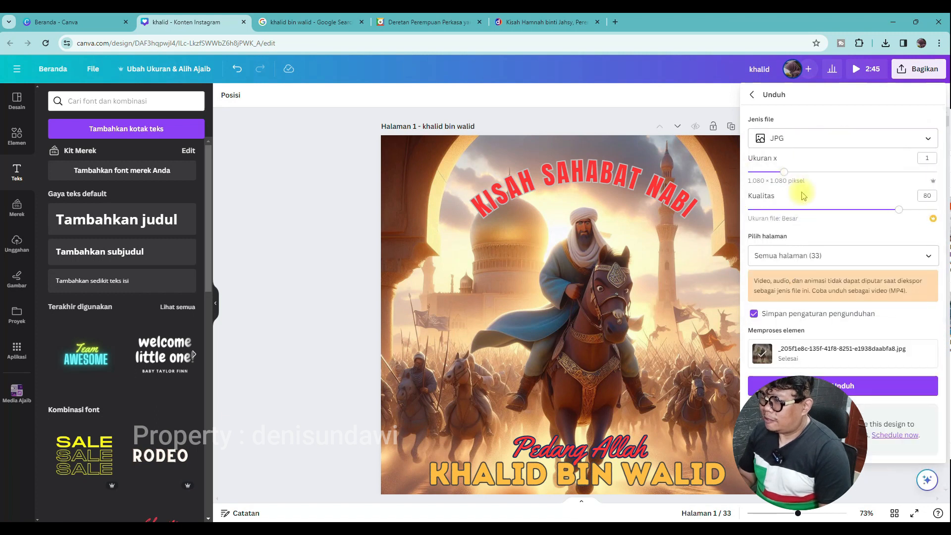
# Limit the download to page 1 only and download the poster
pyautogui.click(929, 256)
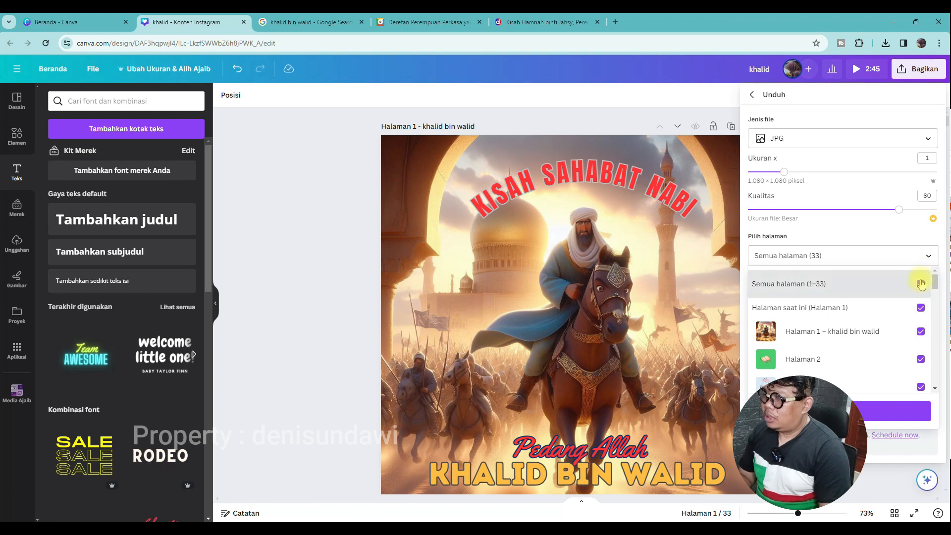
pyautogui.click(920, 283)
pyautogui.click(919, 332)
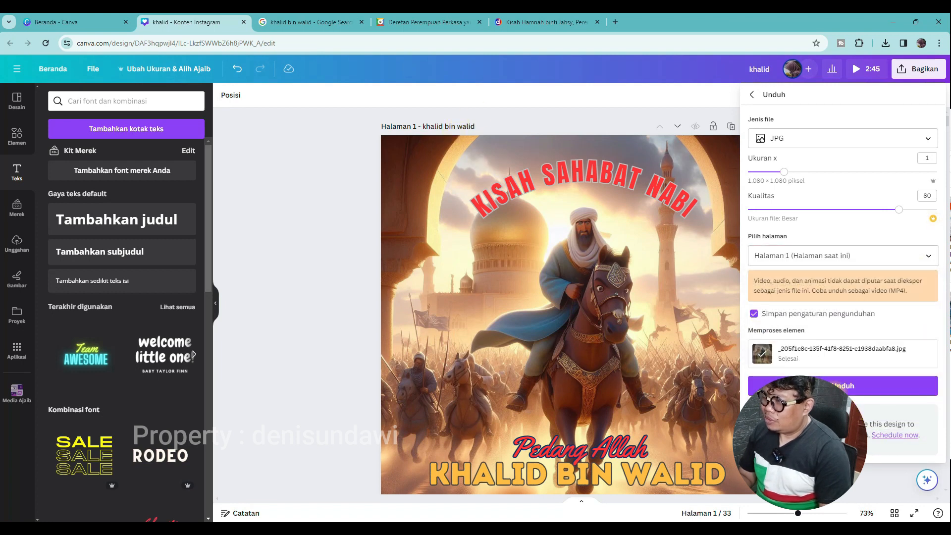
pyautogui.click(836, 386)
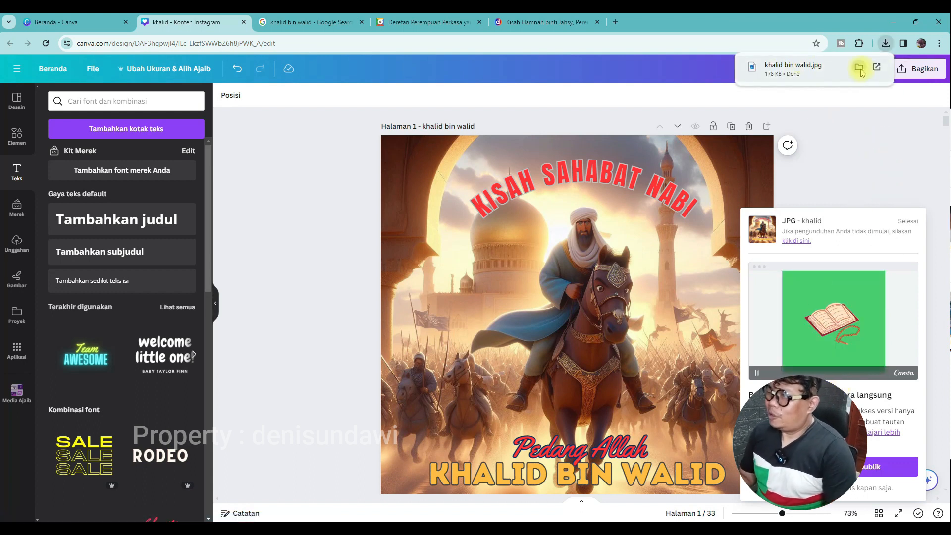
# Open the downloaded khalid bin walid.jpg from the Downloads folder to view the exported poster
pyautogui.click(859, 67)
pyautogui.rightClick(704, 227)
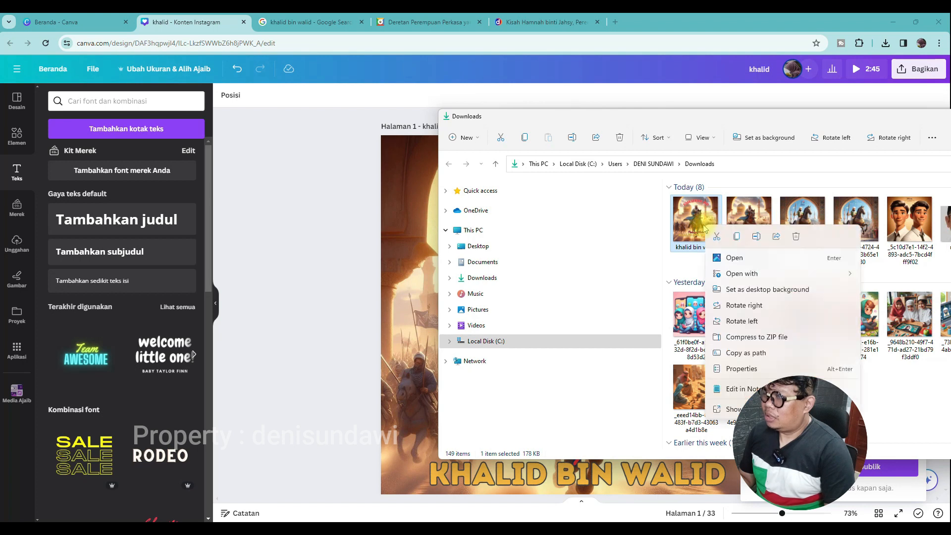
pyautogui.click(727, 258)
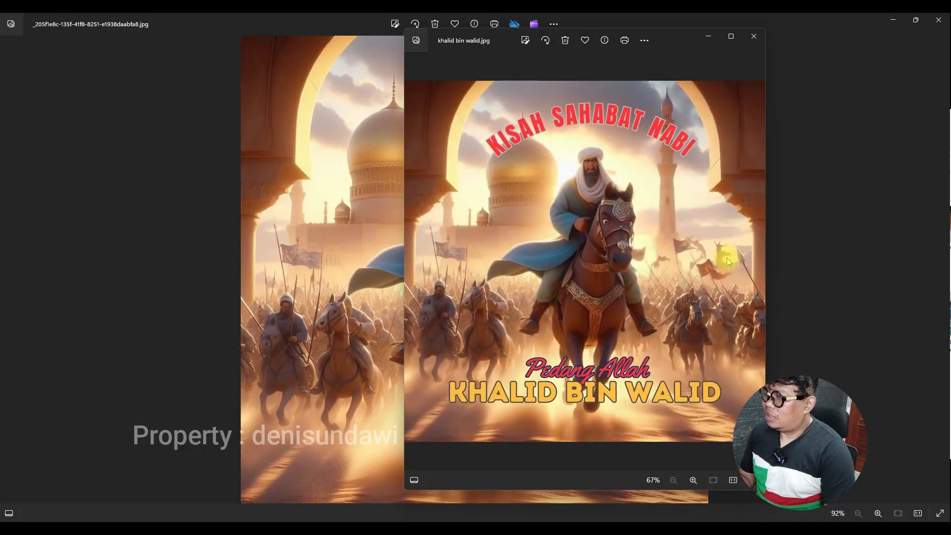